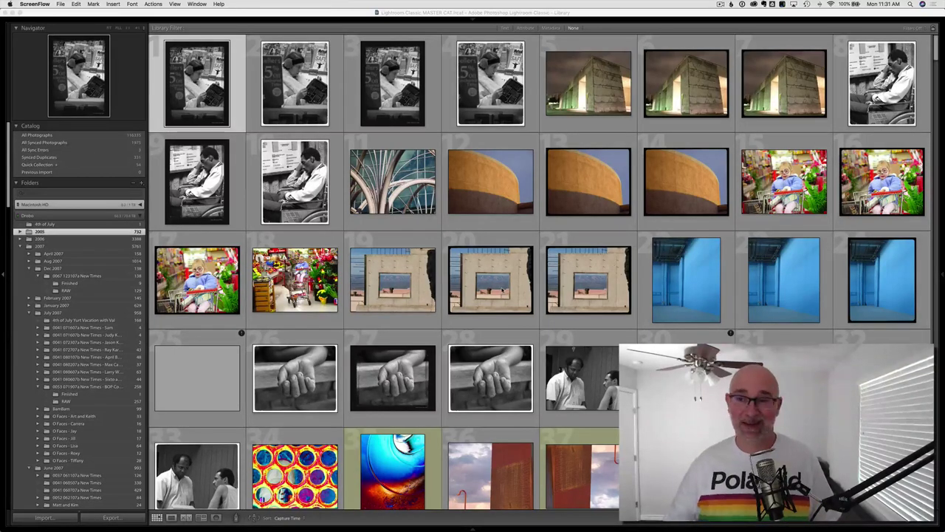
pyautogui.scroll(-5, 536, 298)
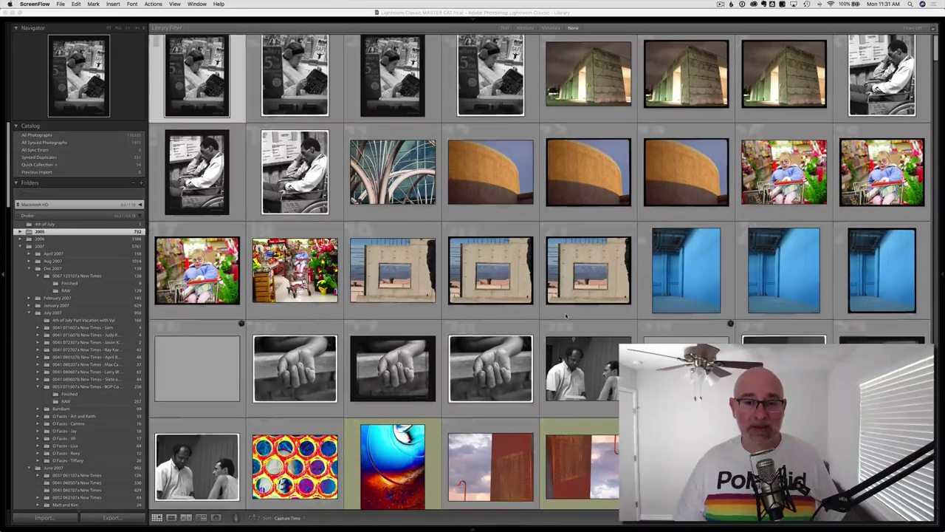
pyautogui.scroll(5, 549, 377)
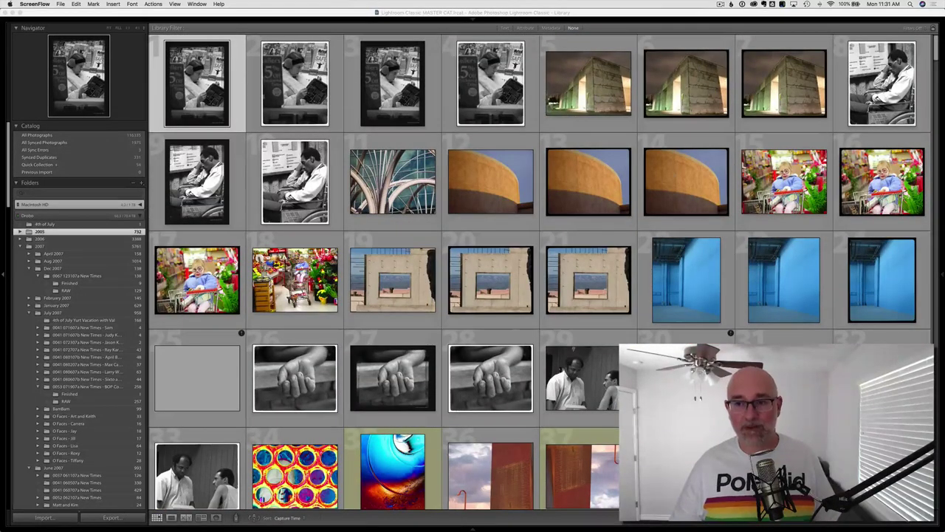
pyautogui.scroll(-5, 532, 259)
pyautogui.scroll(-5, 517, 296)
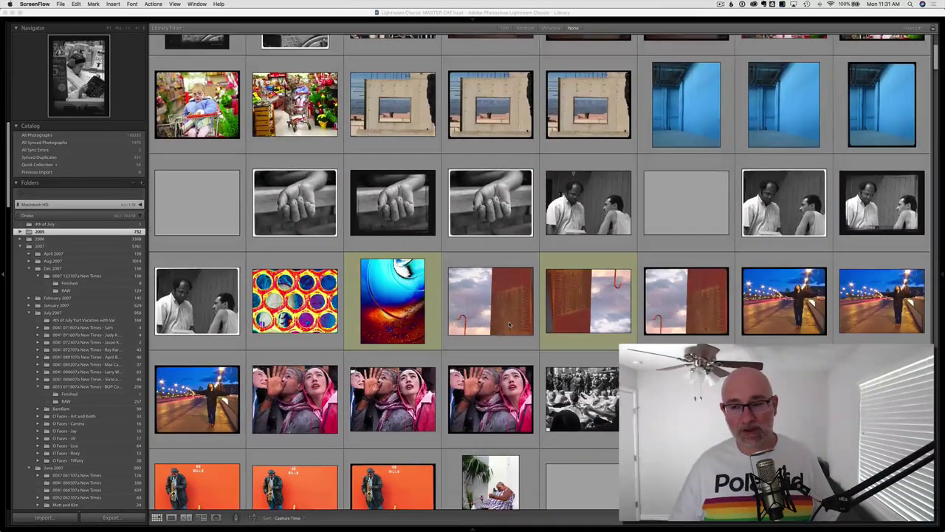
pyautogui.scroll(-2, 510, 323)
pyautogui.scroll(-2, 481, 272)
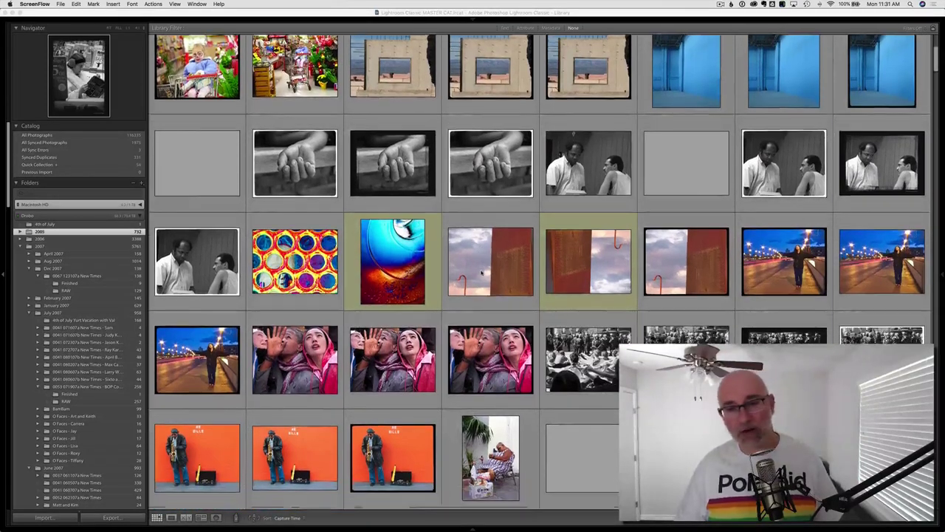
pyautogui.scroll(-2, 482, 272)
pyautogui.scroll(-4, 517, 281)
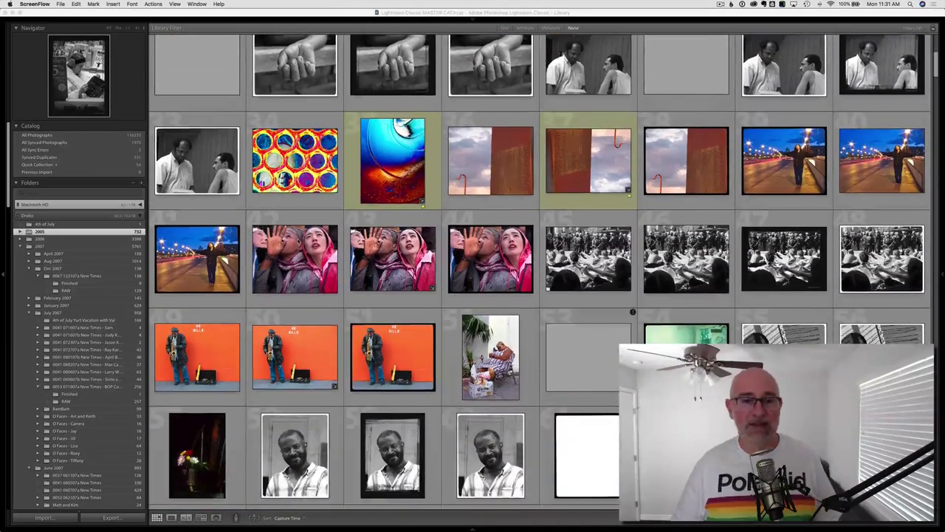
pyautogui.scroll(-2, 633, 311)
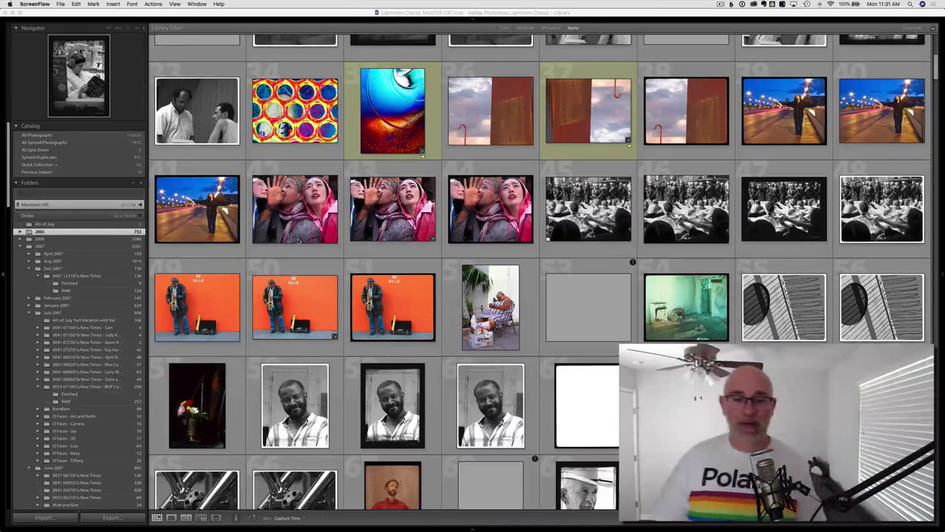
pyautogui.scroll(-2, 443, 258)
pyautogui.scroll(-2, 369, 251)
pyautogui.scroll(-2, 299, 241)
pyautogui.scroll(-3, 299, 242)
pyautogui.scroll(-1, 299, 241)
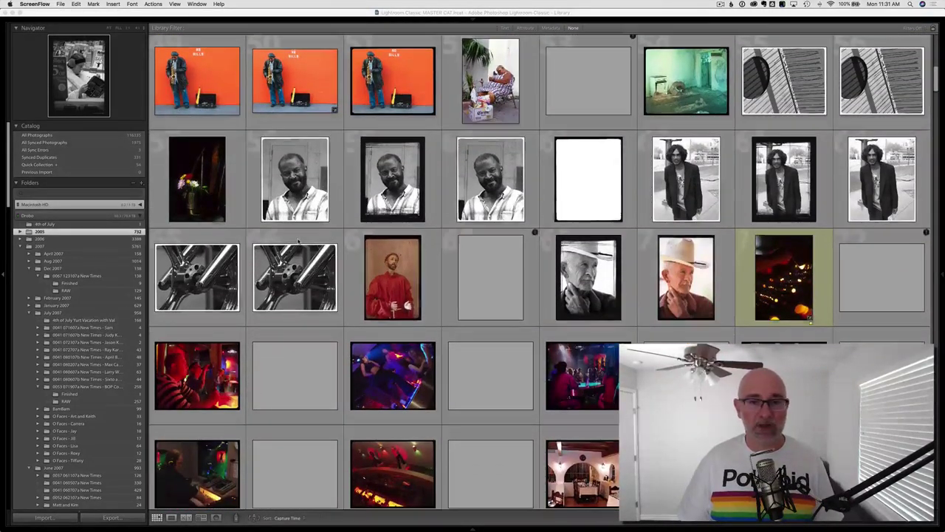
pyautogui.scroll(3, 300, 242)
pyautogui.scroll(3, 369, 259)
pyautogui.scroll(2, 432, 274)
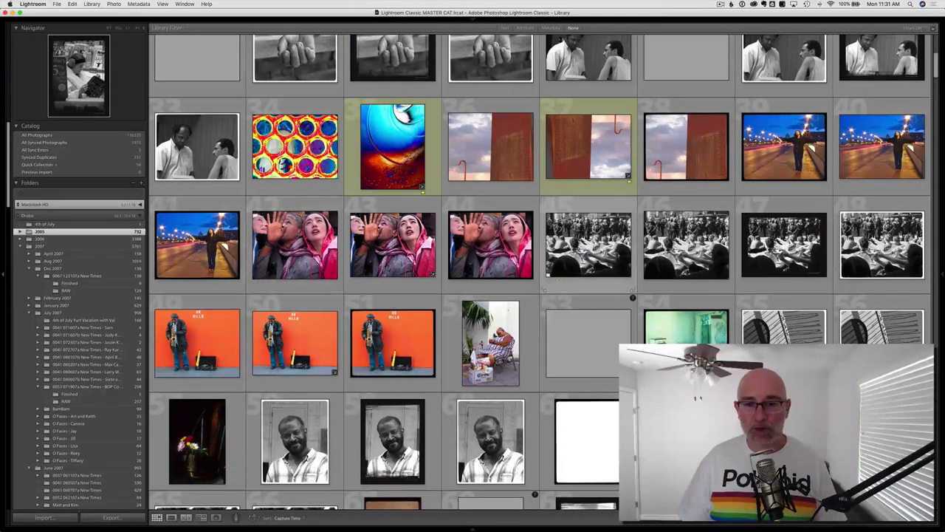
# Preview the saxophone player photo alone in Survey, then return to the grid.
pyautogui.click(213, 344)
pyautogui.press('n')
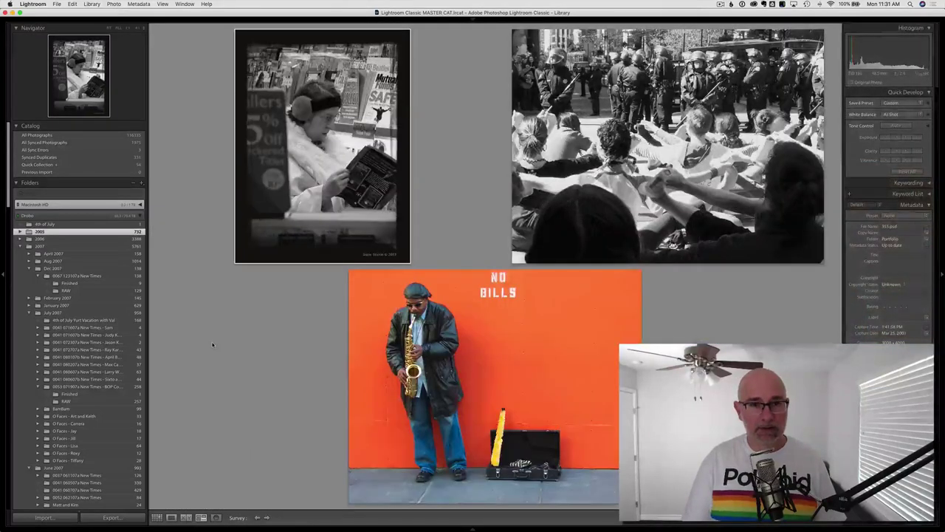
pyautogui.press('g')
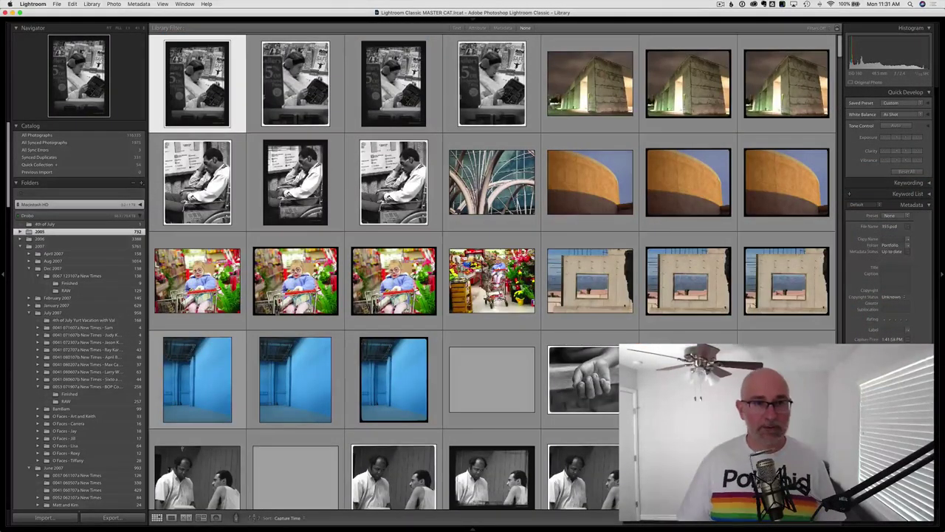
pyautogui.scroll(-8, 332, 274)
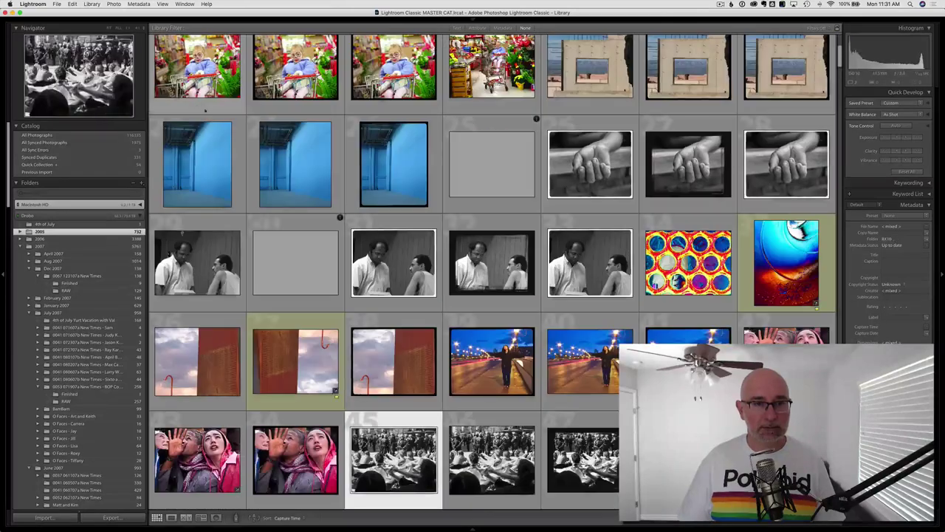
pyautogui.scroll(5, 331, 275)
pyautogui.scroll(2, 332, 275)
pyautogui.scroll(-8, 332, 275)
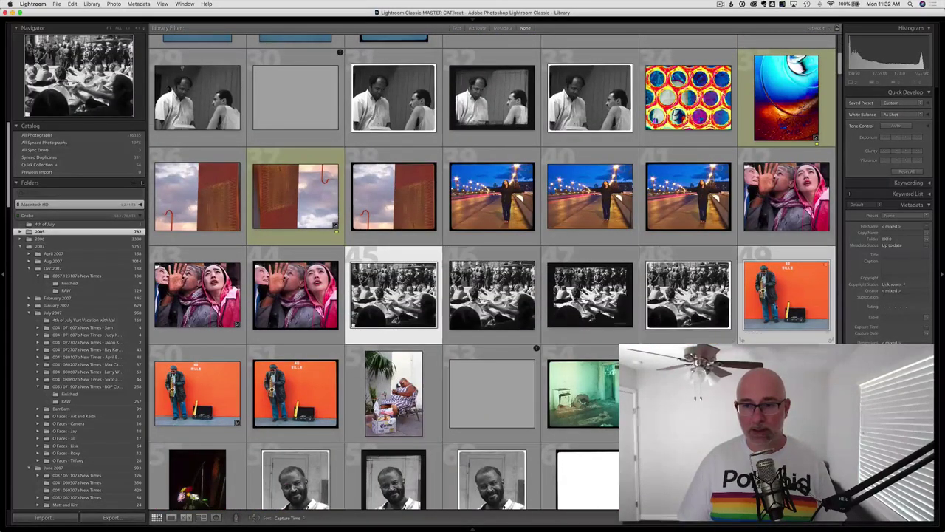
# Show the two women, protest crowd and saxophone photos in full-screen Survey.
pyautogui.click(787, 196)
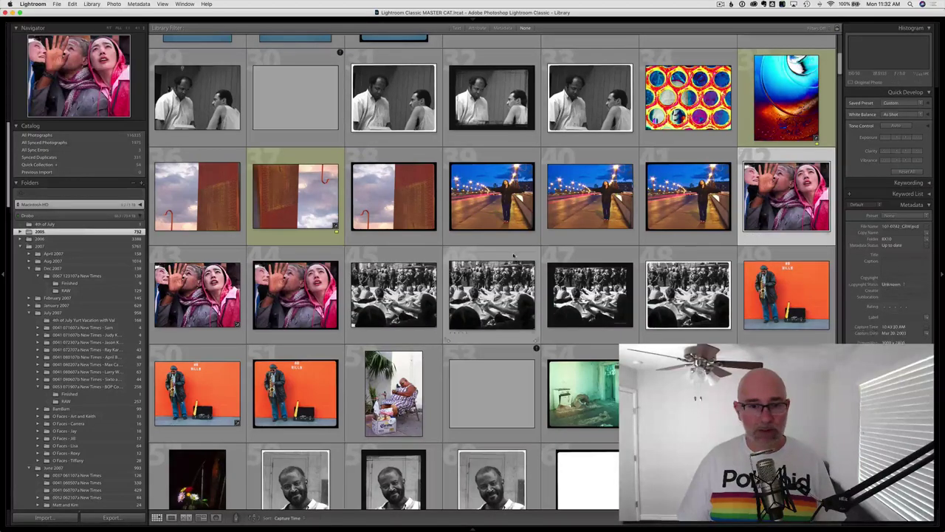
pyautogui.keyDown('super'); pyautogui.click(394, 294); pyautogui.keyUp('super')
pyautogui.keyDown('super'); pyautogui.click(212, 385); pyautogui.keyUp('super')
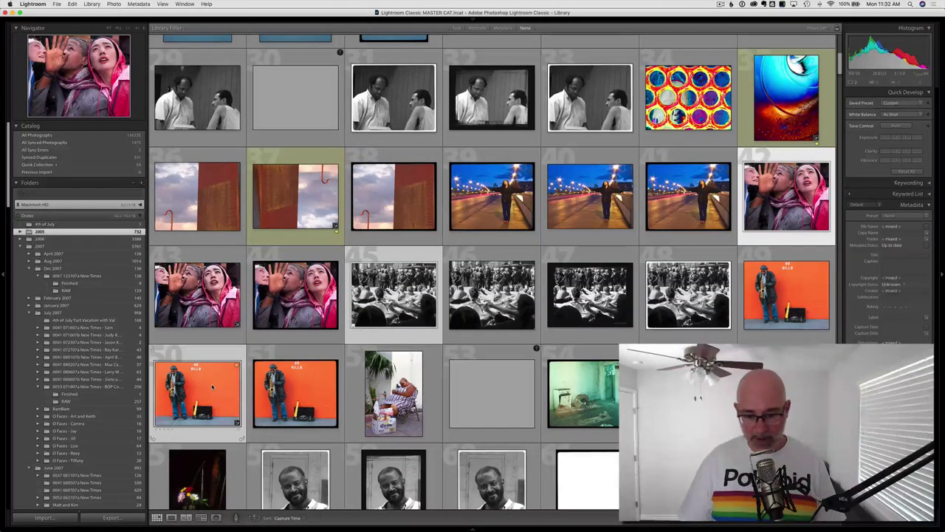
pyautogui.press('n')
pyautogui.hotkey('shift', 'Tab')
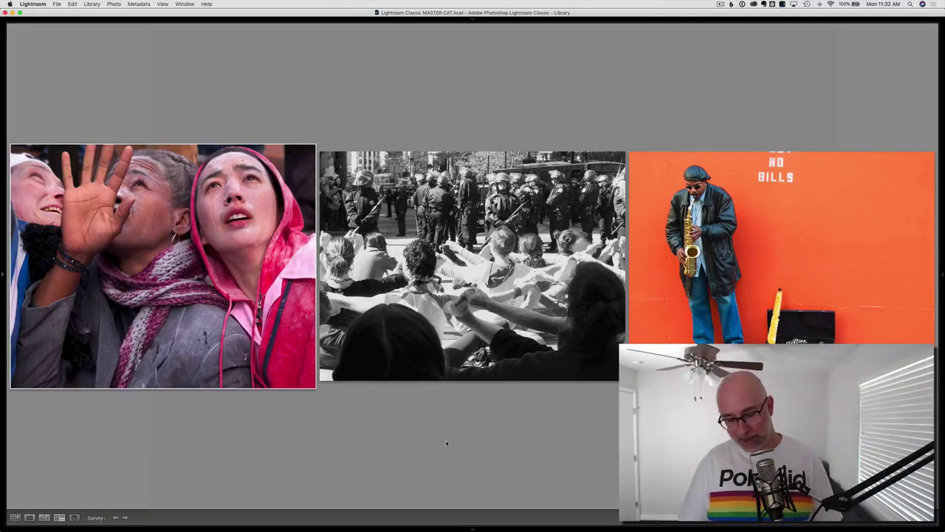
# View the two women photo enlarged in Loupe, then advance to the protest photo.
pyautogui.press('e')
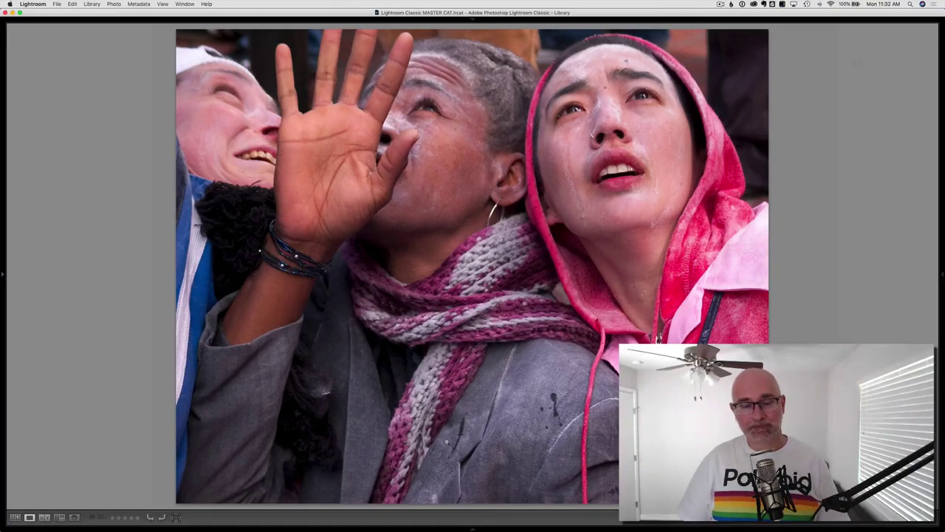
pyautogui.press('Right')
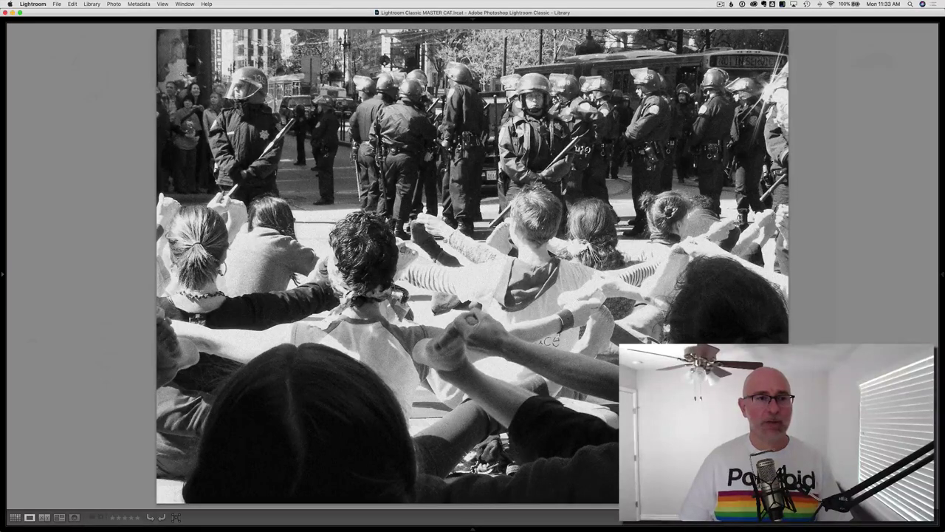
# Inspect the protest photo at 1:1 by panning, then advance to the saxophone player.
pyautogui.click(180, 73)
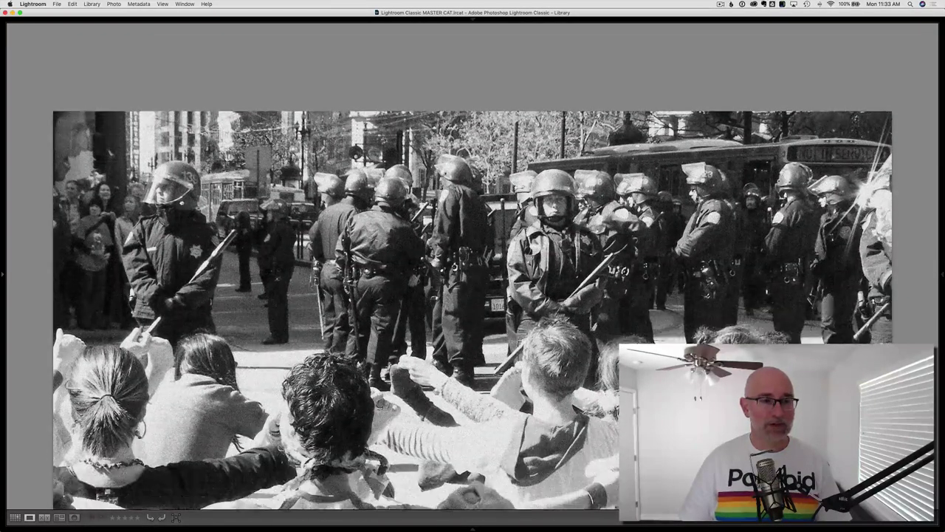
pyautogui.moveTo(180, 72); pyautogui.dragTo(180, 185)
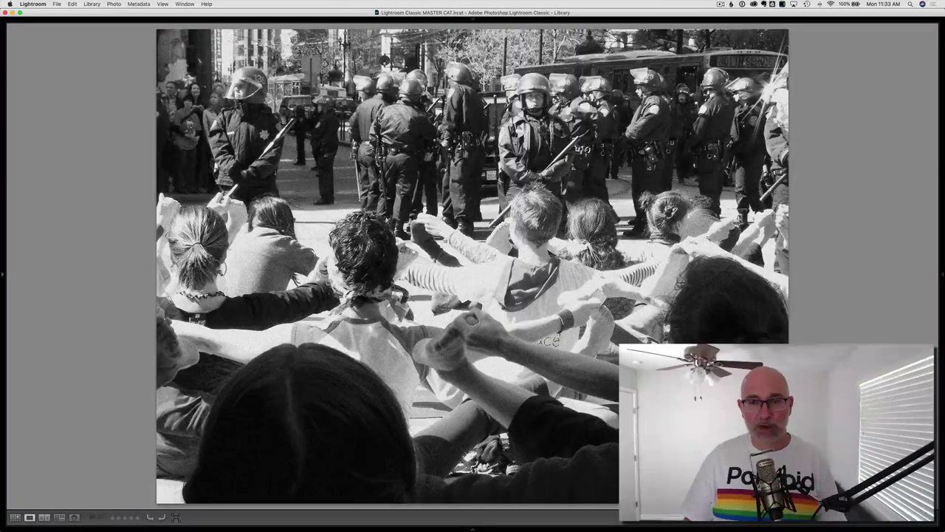
pyautogui.press('Right')
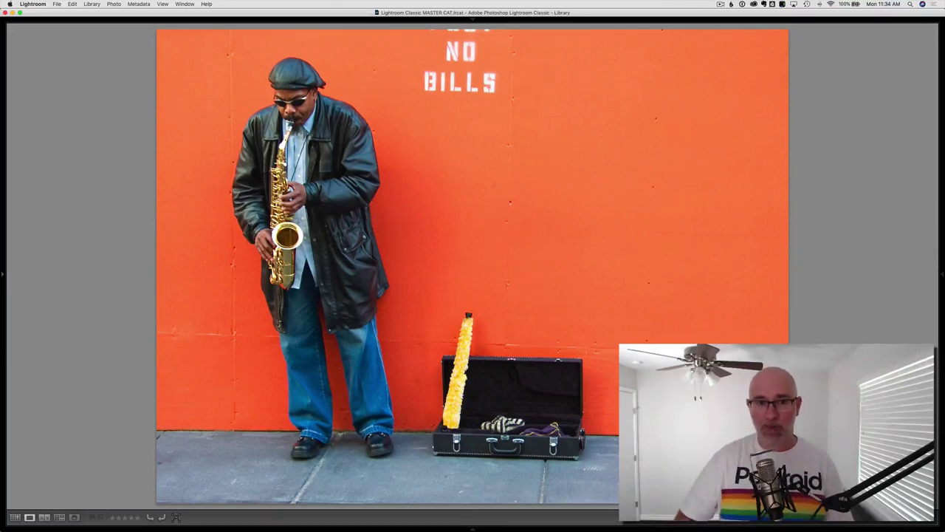
# Survey the cowboy hat portrait, night lights and flower vase photos, then return to Grid.
pyautogui.press('g')
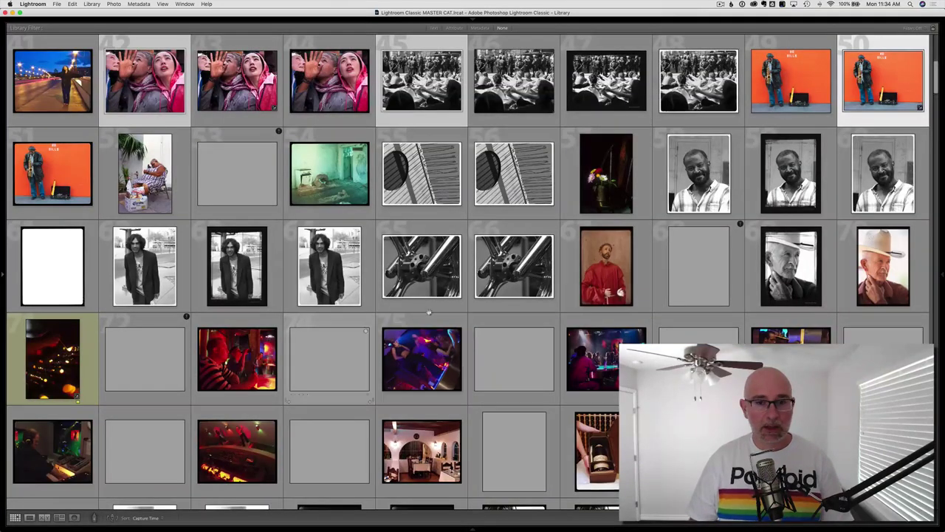
pyautogui.scroll(-5, 477, 322)
pyautogui.scroll(-1, 477, 322)
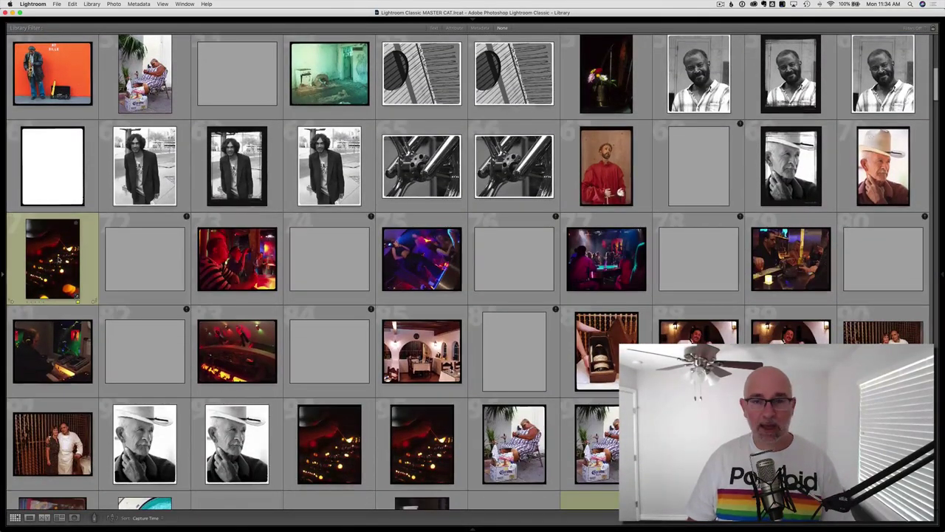
pyautogui.click(883, 167)
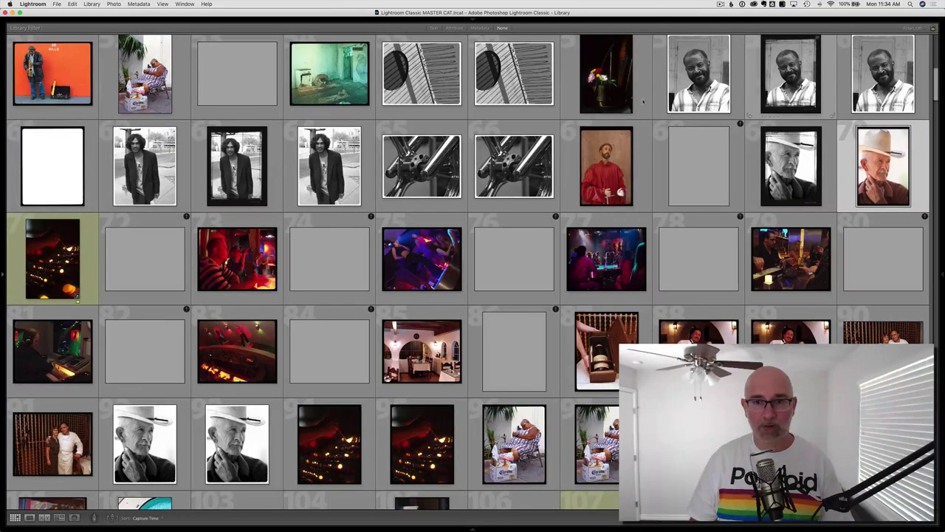
pyautogui.keyDown('super'); pyautogui.click(43, 246); pyautogui.keyUp('super')
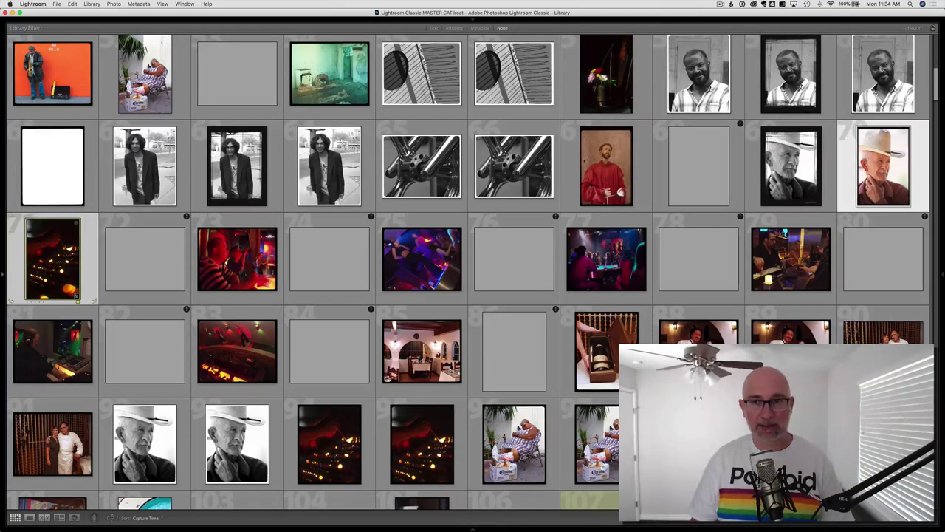
pyautogui.keyDown('super'); pyautogui.click(600, 85); pyautogui.keyUp('super')
pyautogui.press('n')
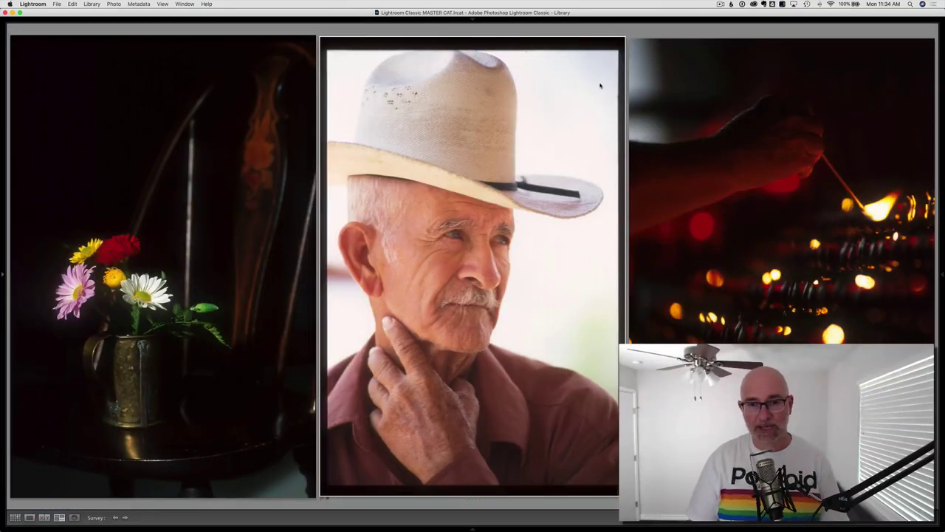
pyautogui.press('g')
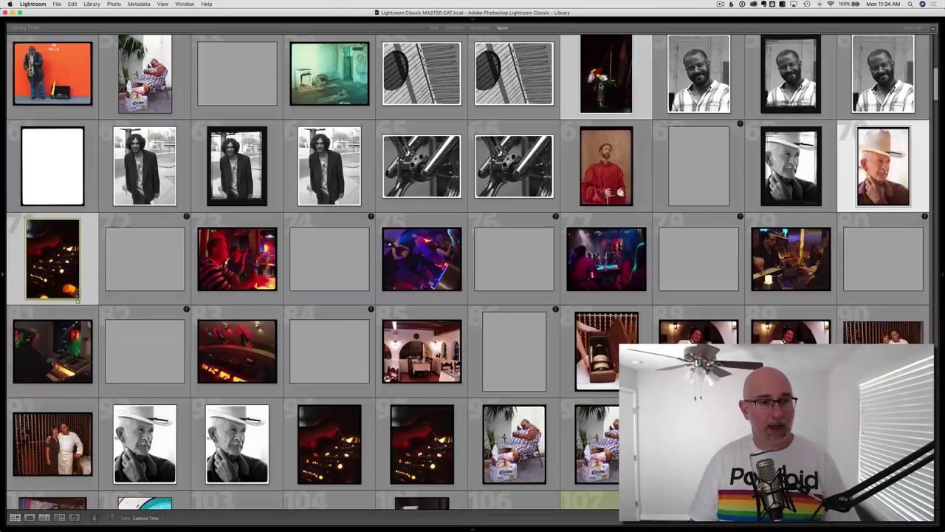
# Select the red-lit bar, club, DJ booth, dining room, wine and waiter photos.
pyautogui.keyDown('super'); pyautogui.click(237, 258); pyautogui.keyUp('super')
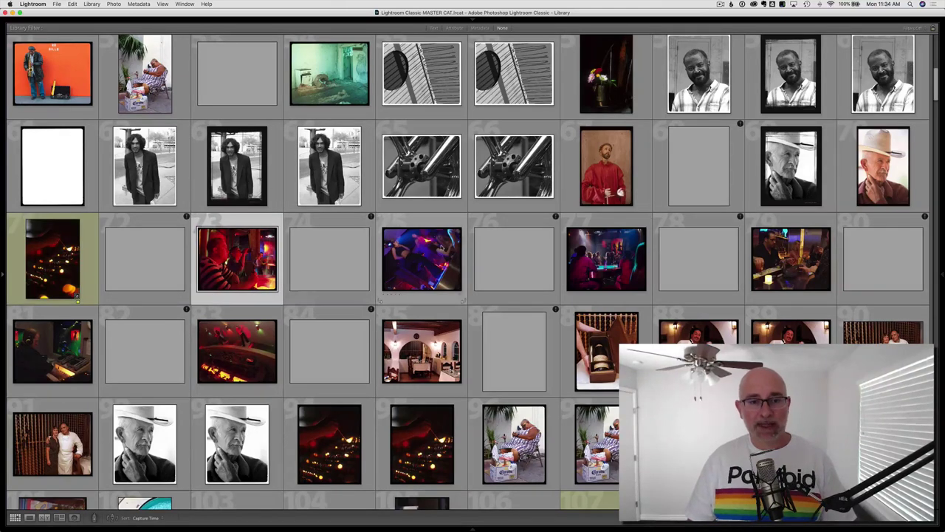
pyautogui.keyDown('super'); pyautogui.click(422, 259); pyautogui.keyUp('super')
pyautogui.keyDown('super'); pyautogui.click(606, 259); pyautogui.keyUp('super')
pyautogui.keyDown('super'); pyautogui.click(791, 259); pyautogui.keyUp('super')
pyautogui.keyDown('super'); pyautogui.click(53, 351); pyautogui.keyUp('super')
pyautogui.keyDown('super'); pyautogui.click(237, 351); pyautogui.keyUp('super')
pyautogui.keyDown('super'); pyautogui.click(422, 350); pyautogui.keyUp('super')
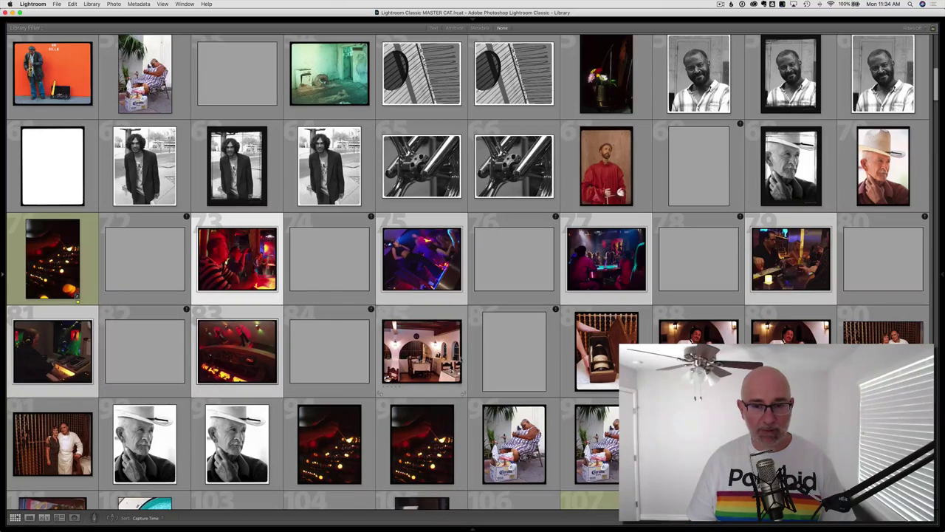
pyautogui.keyDown('super'); pyautogui.click(607, 351); pyautogui.keyUp('super')
pyautogui.keyDown('super'); pyautogui.click(791, 332); pyautogui.keyUp('super')
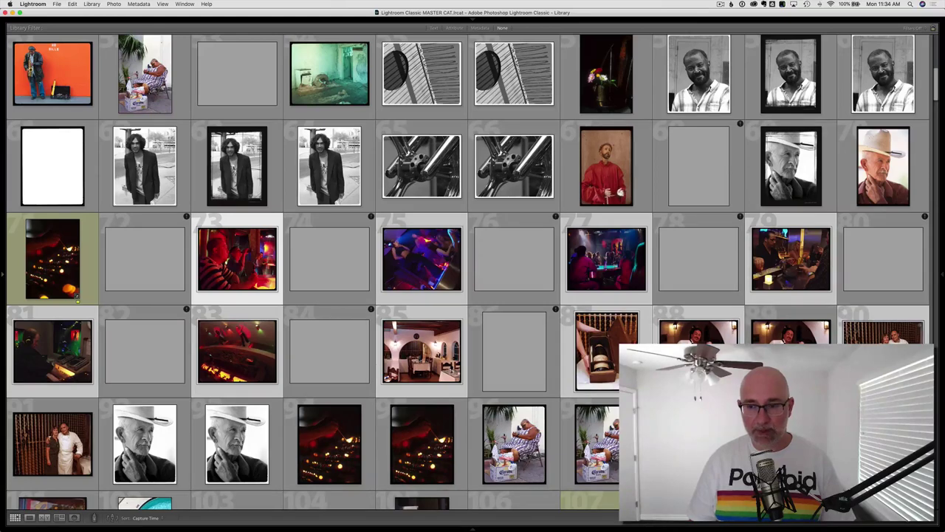
pyautogui.keyDown('super'); pyautogui.click(237, 443); pyautogui.keyUp('super')
pyautogui.scroll(-2, 242, 413)
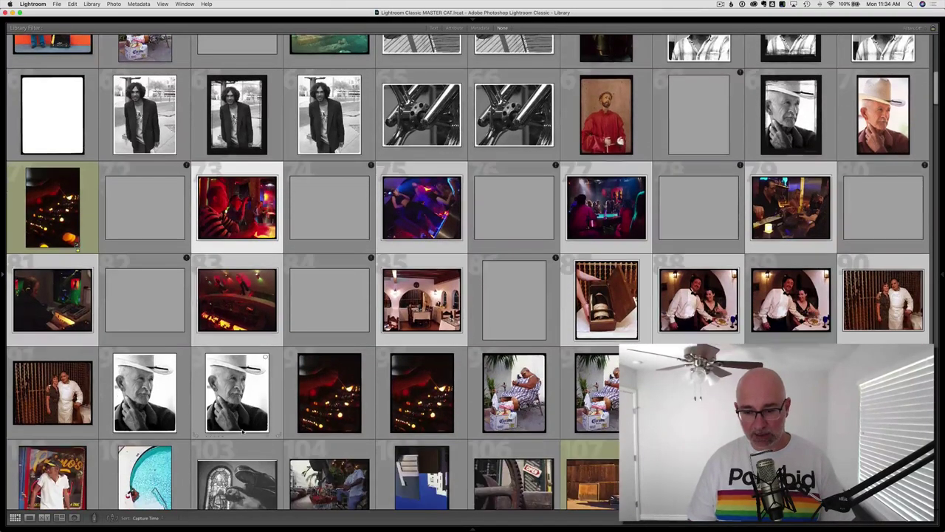
# Survey the nightclub set, drop one photo, view the wine-cellar couple, then return to Grid.
pyautogui.press('n')
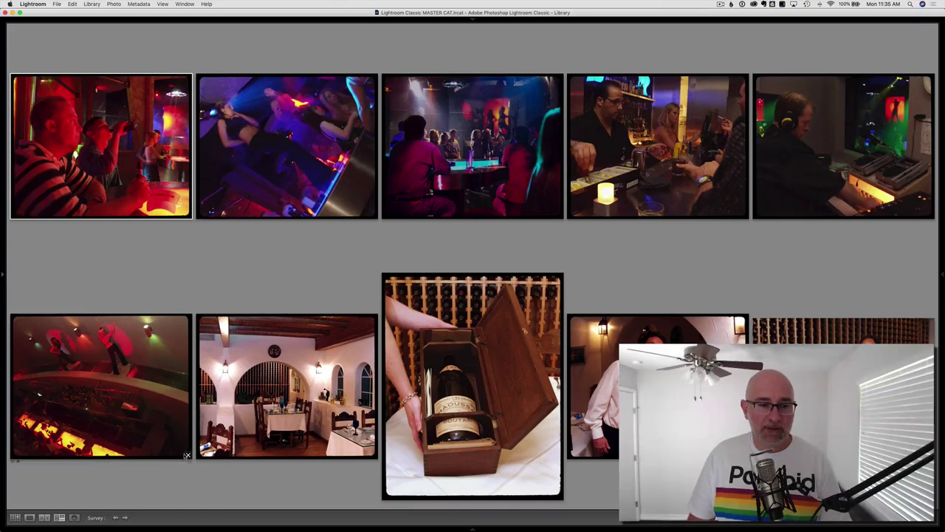
pyautogui.click(187, 454)
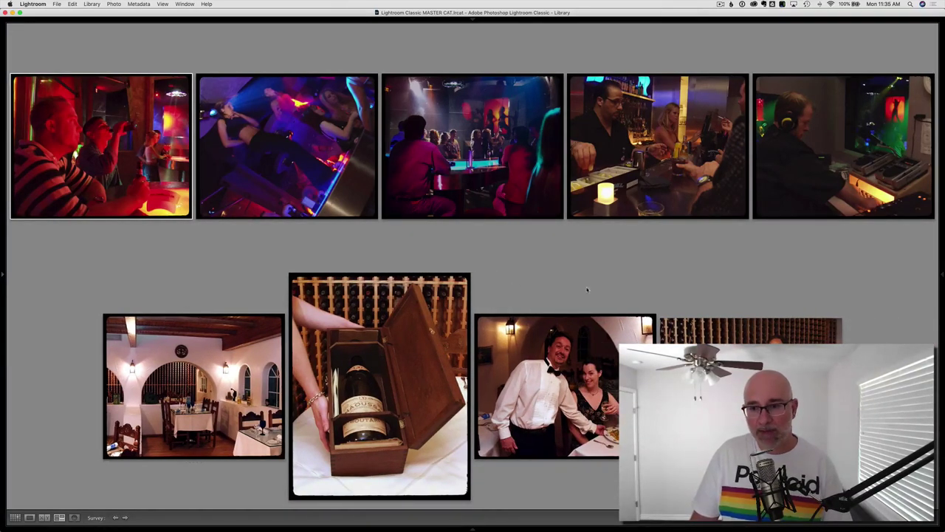
pyautogui.press('e')
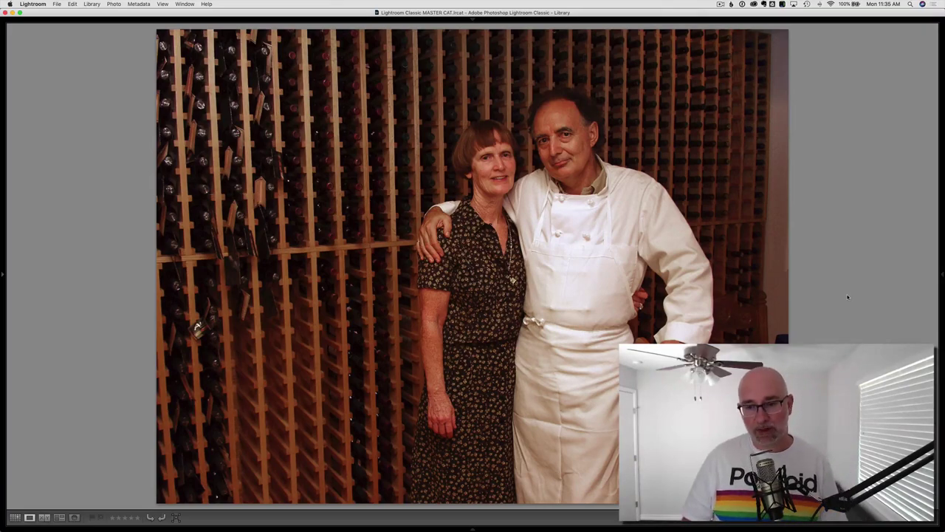
pyautogui.press('g')
pyautogui.scroll(-5, 472, 266)
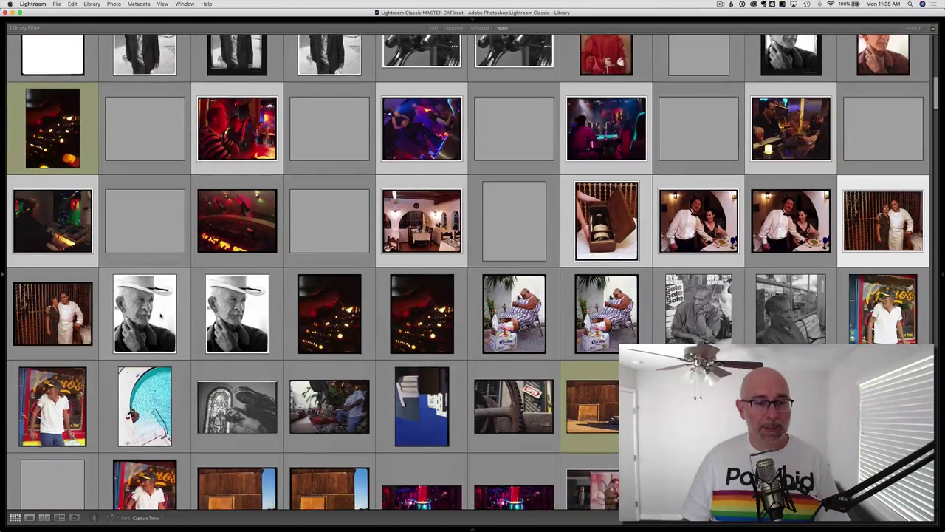
pyautogui.scroll(-5, 472, 266)
pyautogui.scroll(-2, 472, 266)
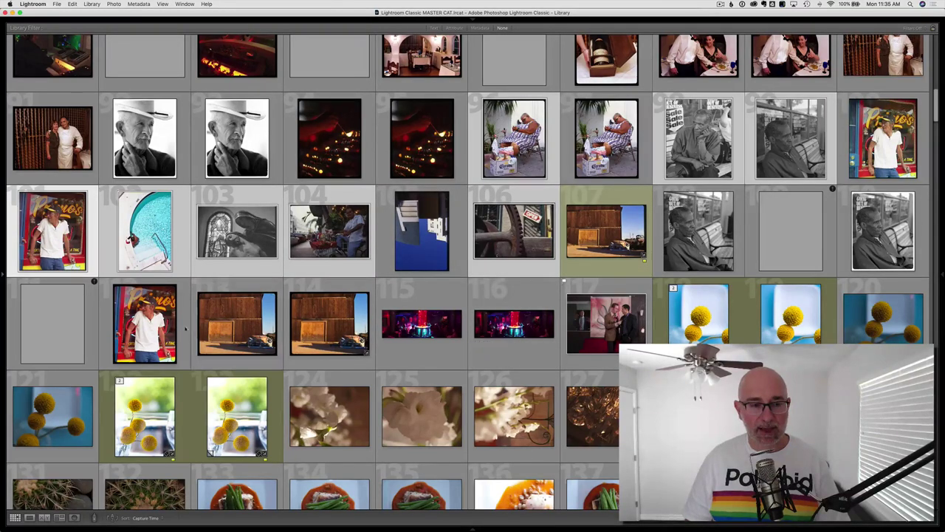
pyautogui.scroll(-1, 338, 323)
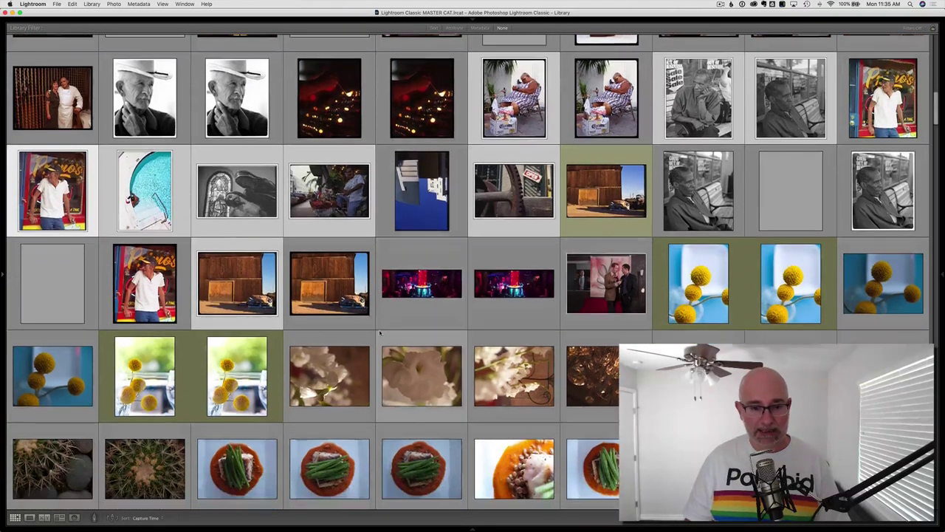
pyautogui.press('n')
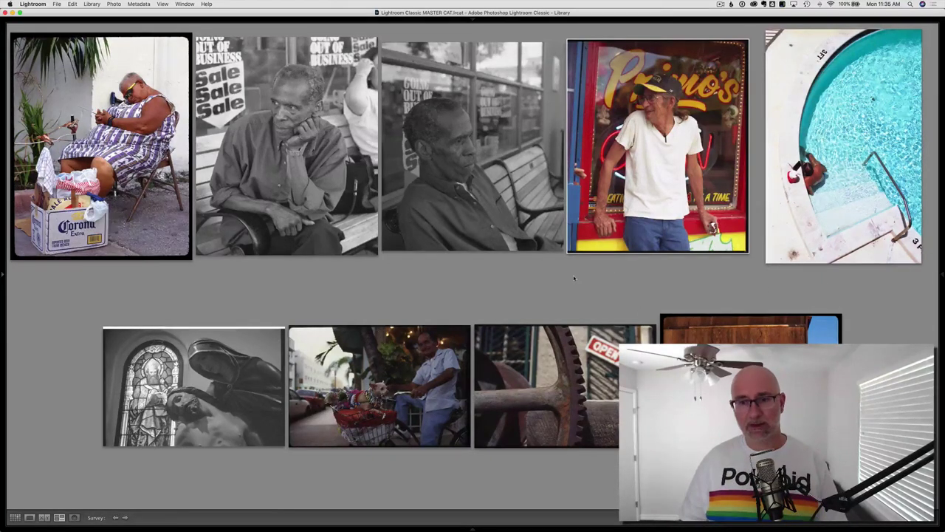
pyautogui.press('g')
pyautogui.scroll(-5, 423, 304)
pyautogui.scroll(-3, 423, 305)
pyautogui.scroll(-3, 423, 304)
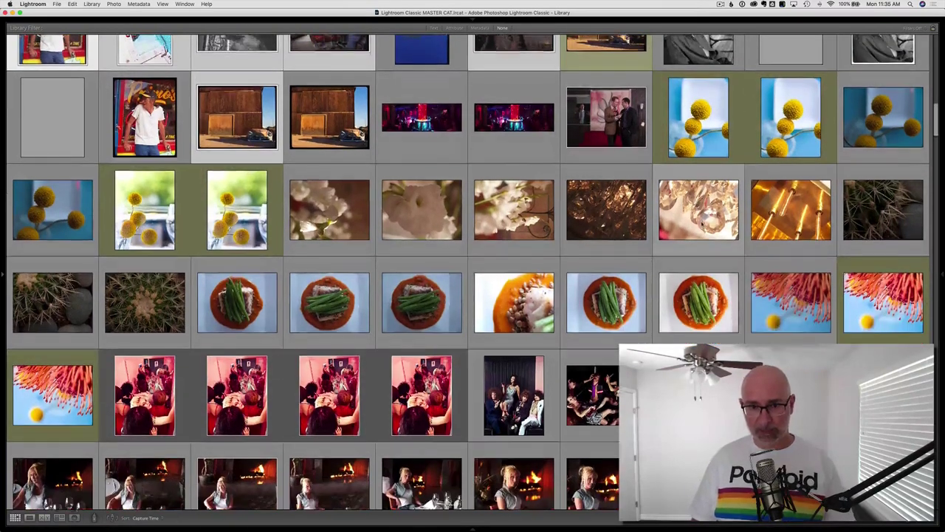
# Survey the yellow-flower and fish photos, dropping both flowers to keep two fish dishes.
pyautogui.click(711, 114)
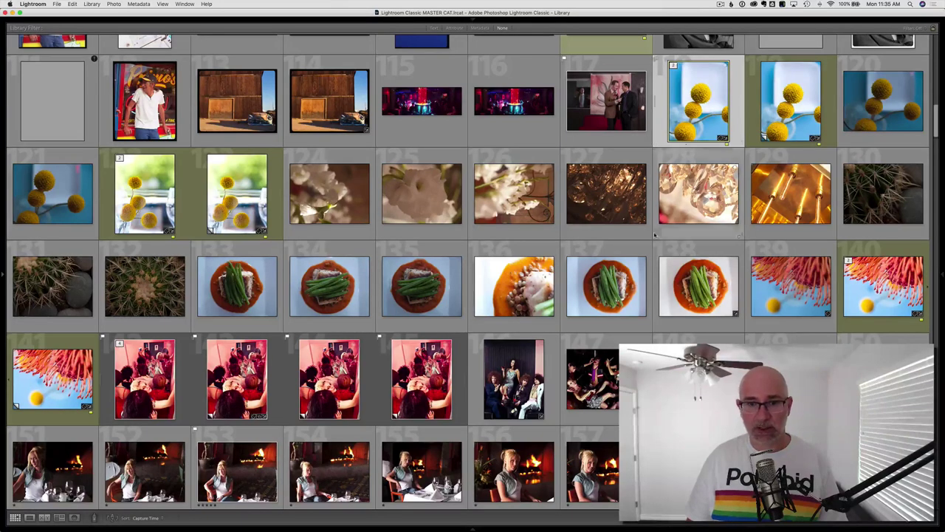
pyautogui.keyDown('shift'); pyautogui.click(774, 117); pyautogui.keyUp('shift')
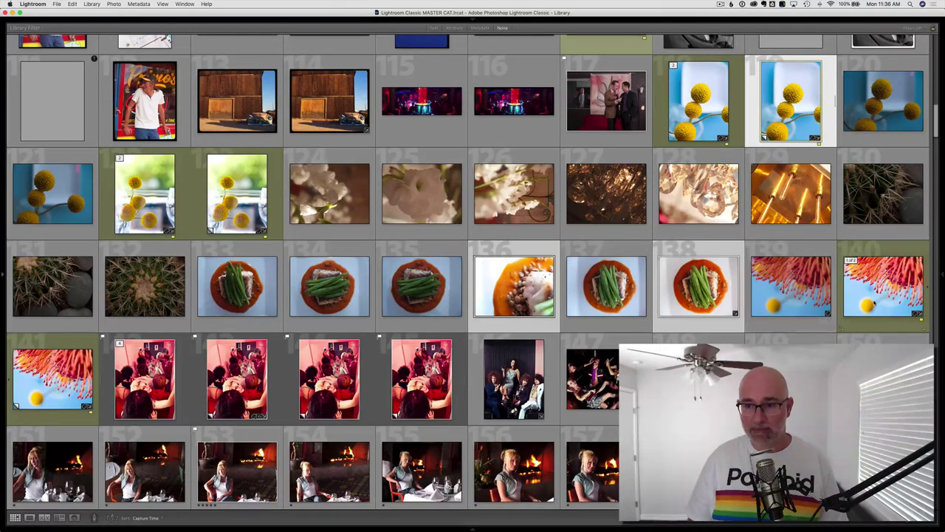
pyautogui.press('n')
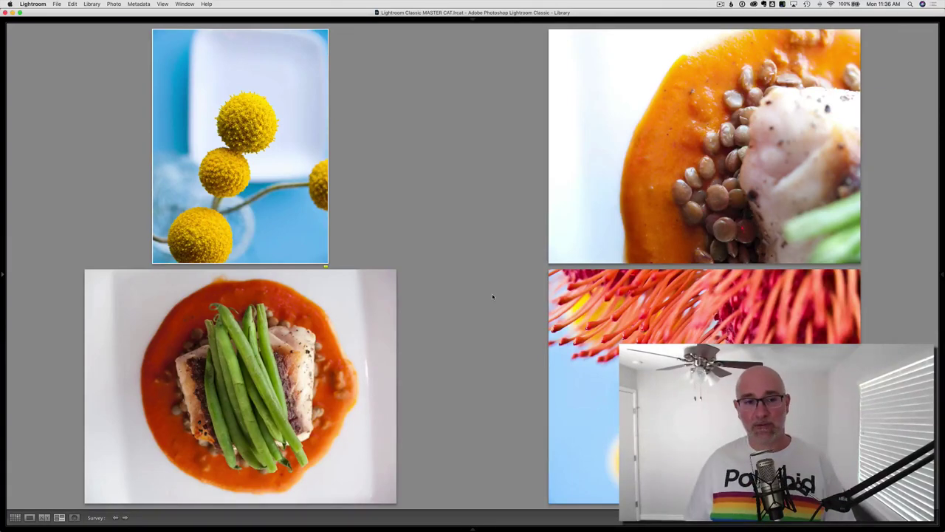
pyautogui.moveTo(288, 209)
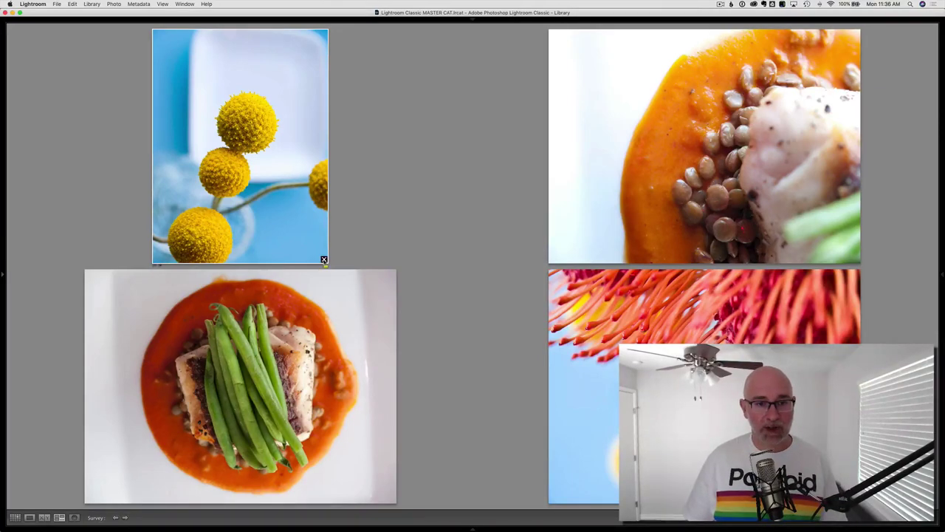
pyautogui.click(323, 259)
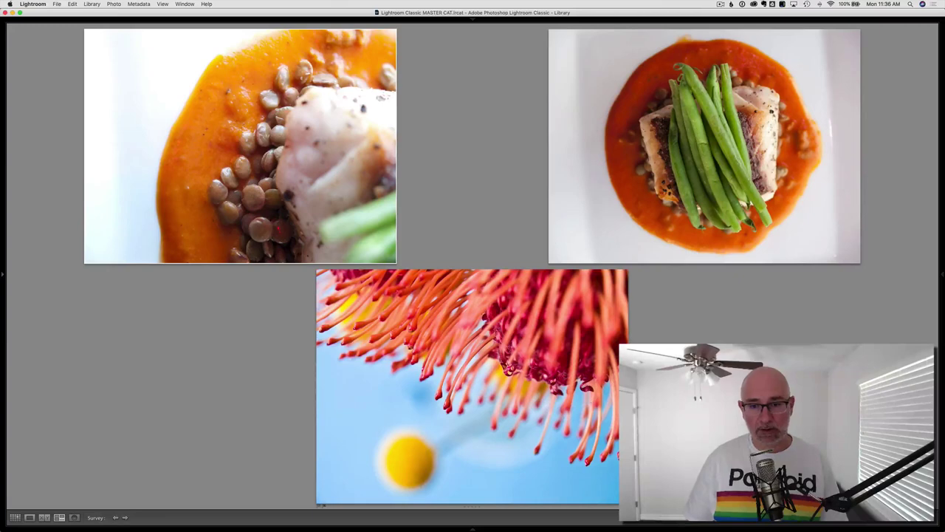
pyautogui.click(489, 494)
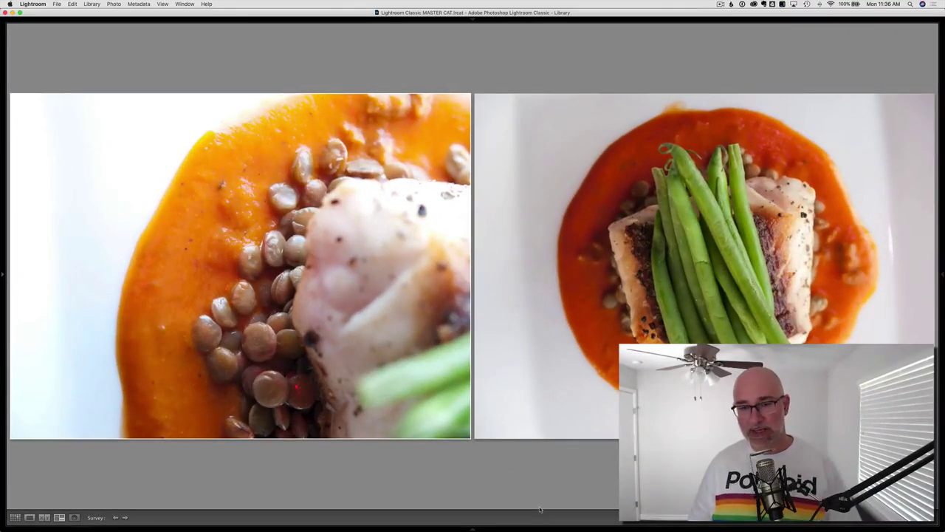
pyautogui.press('g')
pyautogui.scroll(-5, 369, 296)
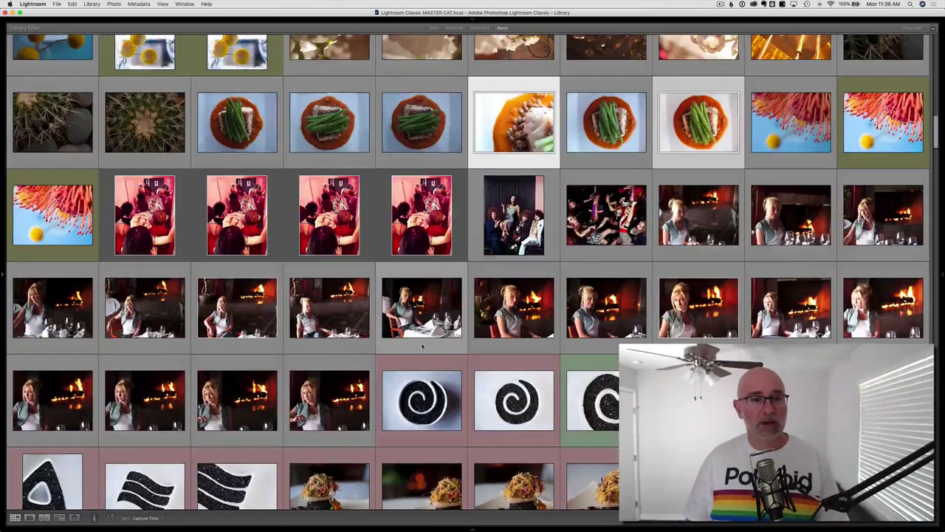
# Survey the three party photos, inspect the pink bathroom shot, then advance two photos.
pyautogui.press('super+d')
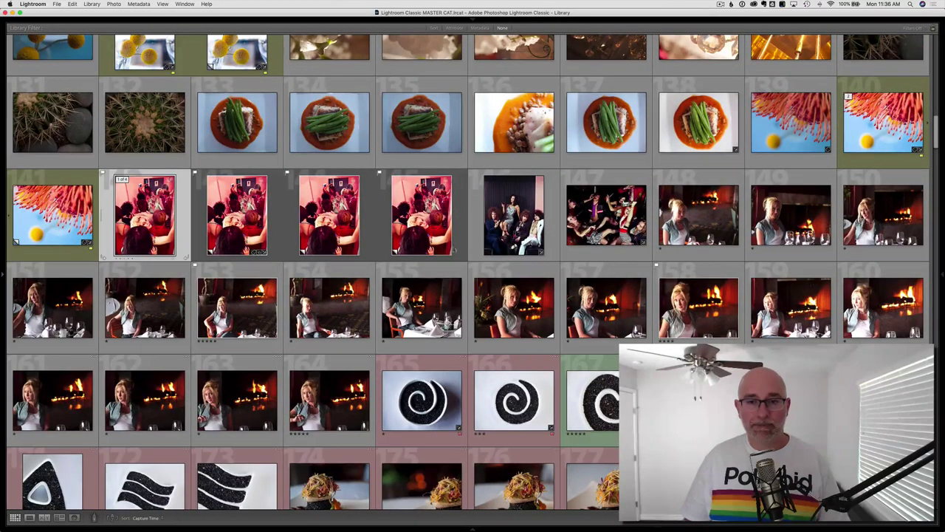
pyautogui.keyDown('shift'); pyautogui.click(606, 215); pyautogui.keyUp('shift')
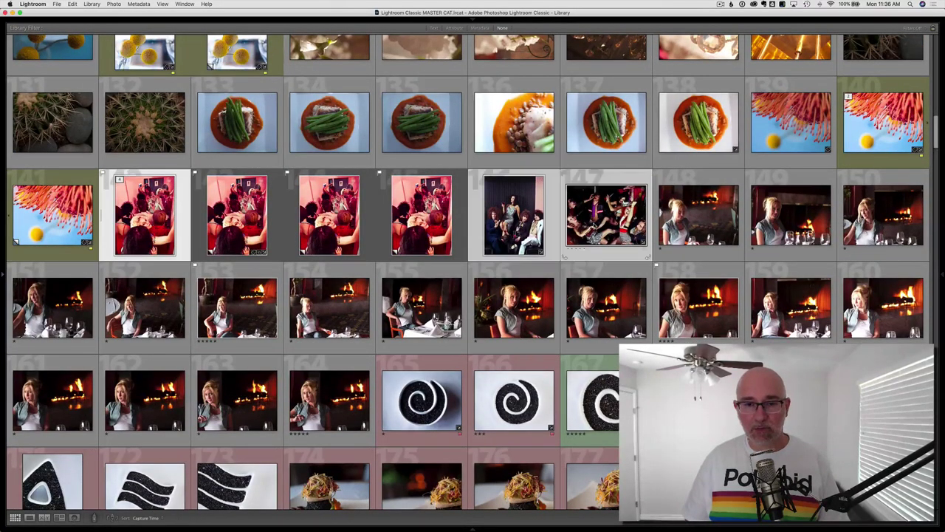
pyautogui.press('n')
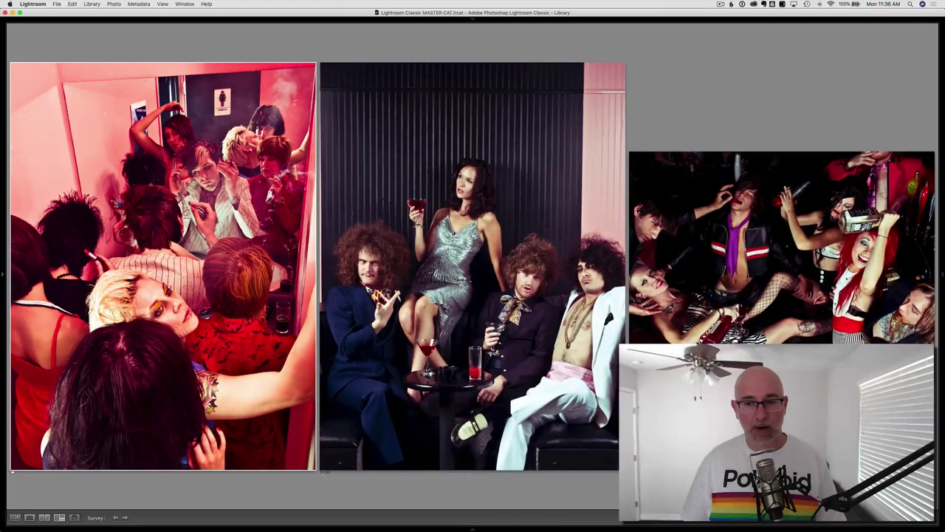
pyautogui.doubleClick(230, 281)
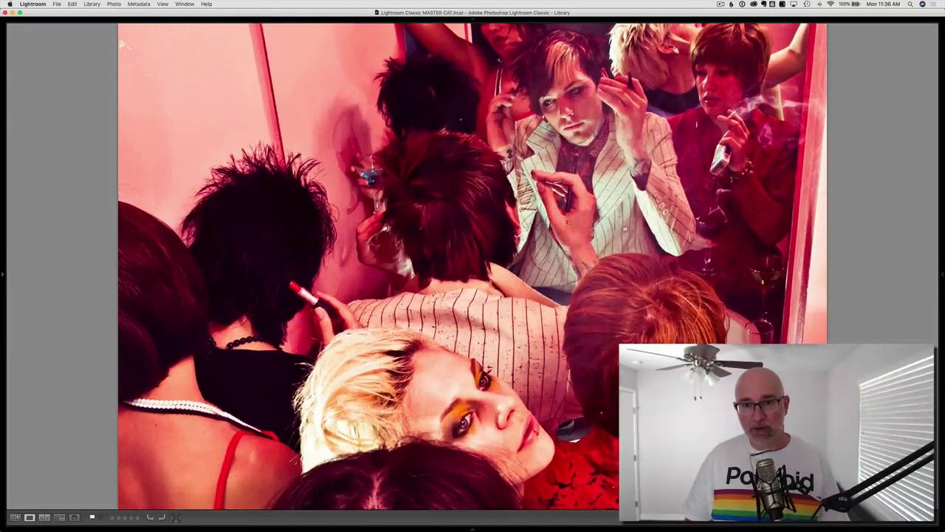
pyautogui.moveTo(656, 204); pyautogui.dragTo(656, 288)
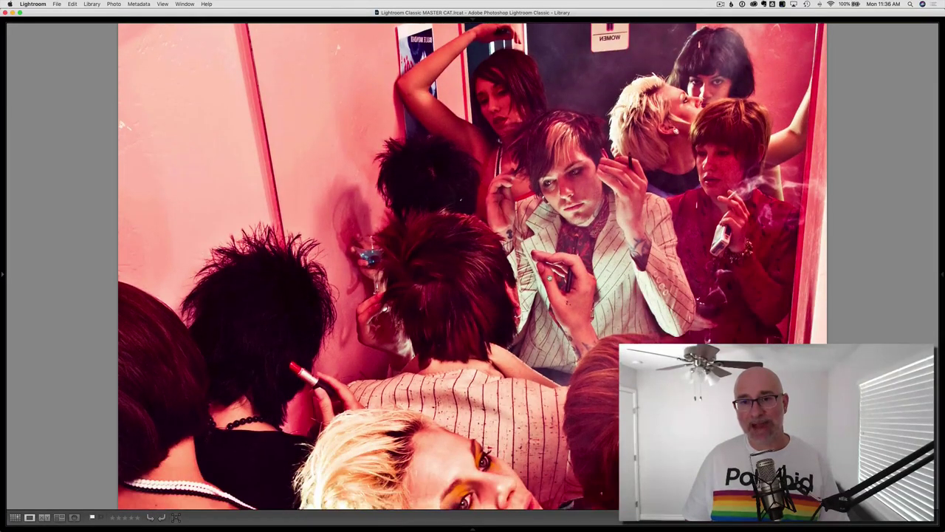
pyautogui.click(678, 275)
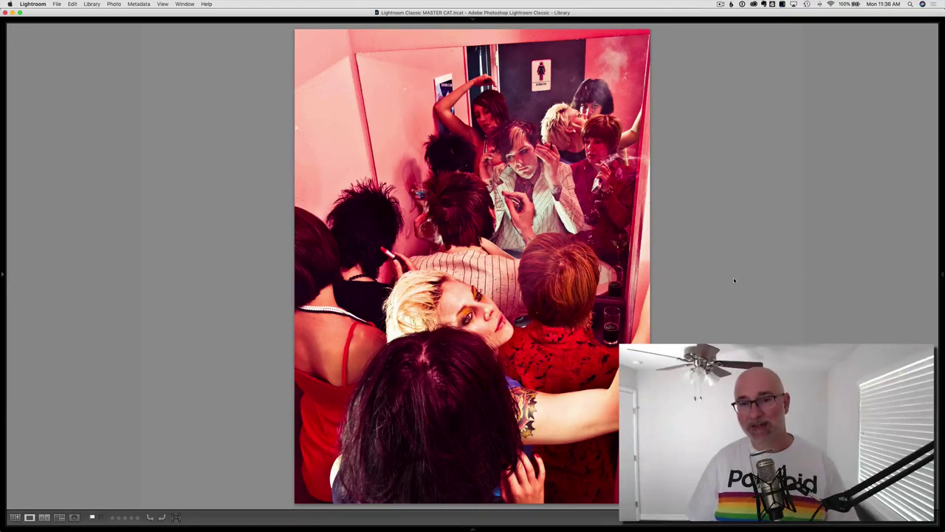
pyautogui.press('Right')
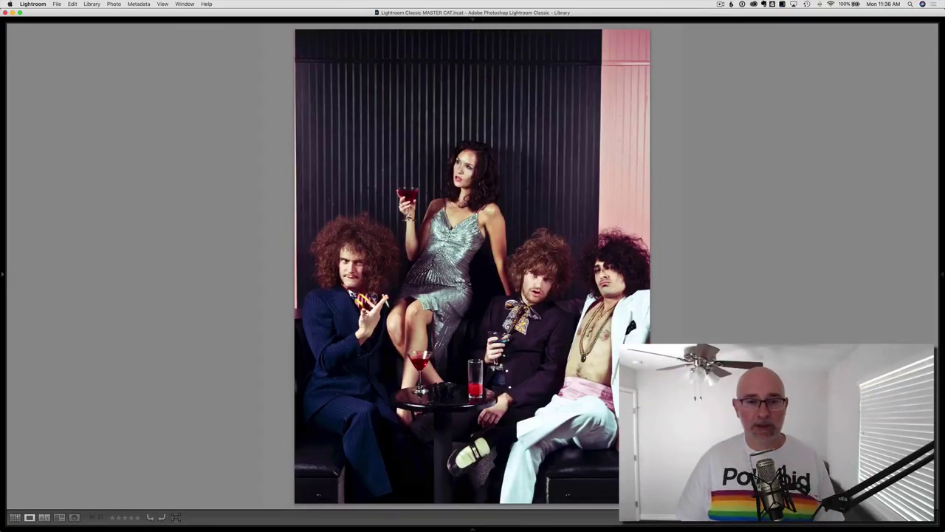
pyautogui.press('Right')
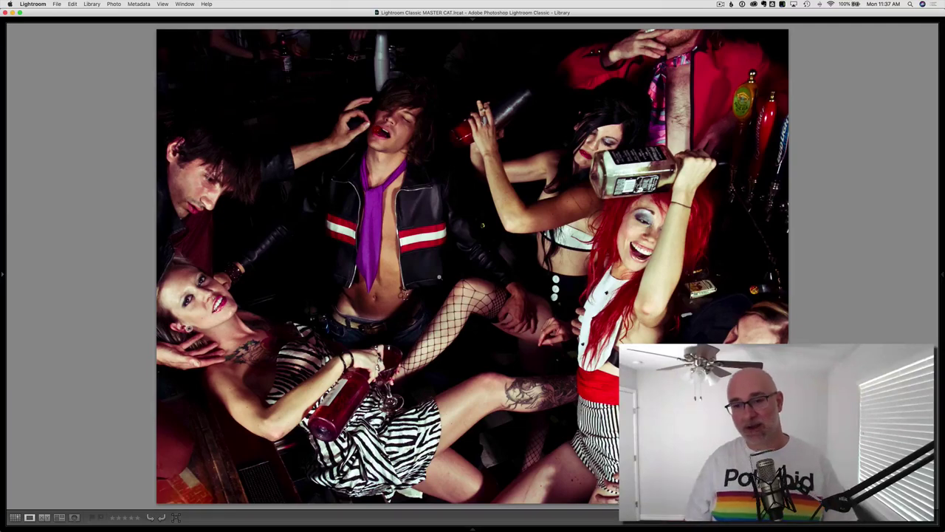
# Zoom and pan across the red-haired woman photo, fit it, then return to Grid.
pyautogui.press('z')
pyautogui.moveTo(443, 266); pyautogui.dragTo(391, 229)
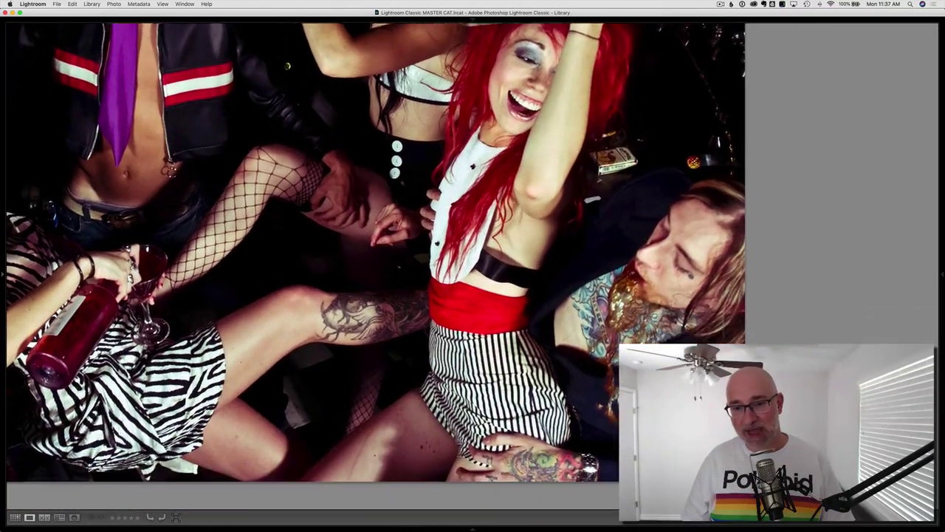
pyautogui.moveTo(369, 296); pyautogui.dragTo(377, 244)
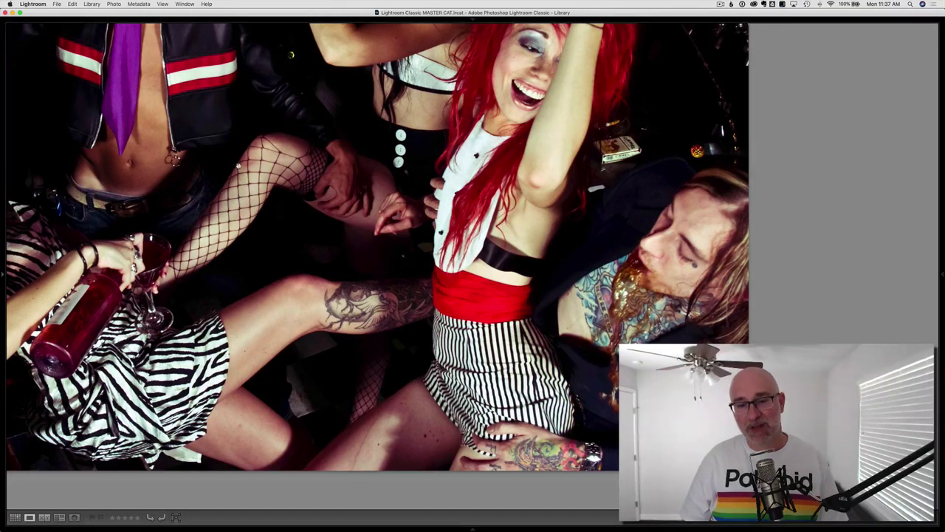
pyautogui.click(134, 235)
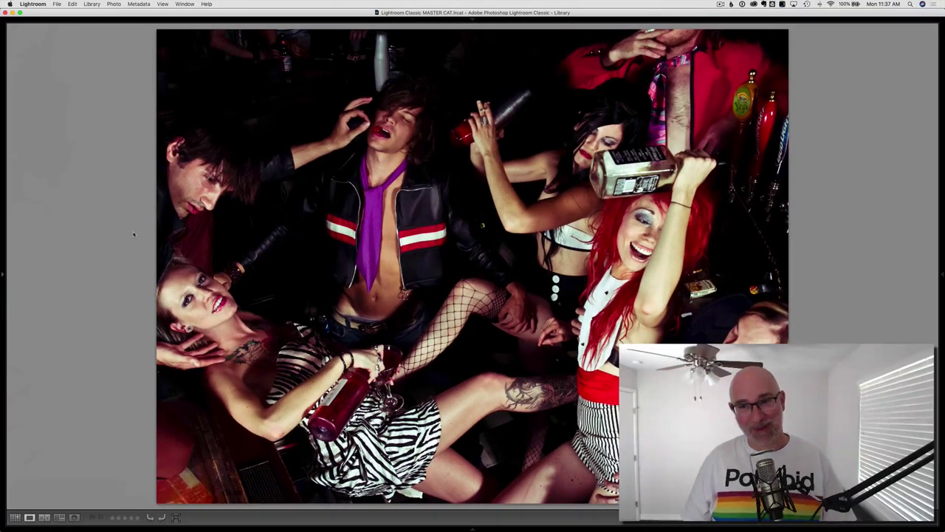
pyautogui.press('g')
pyautogui.scroll(-3, 472, 266)
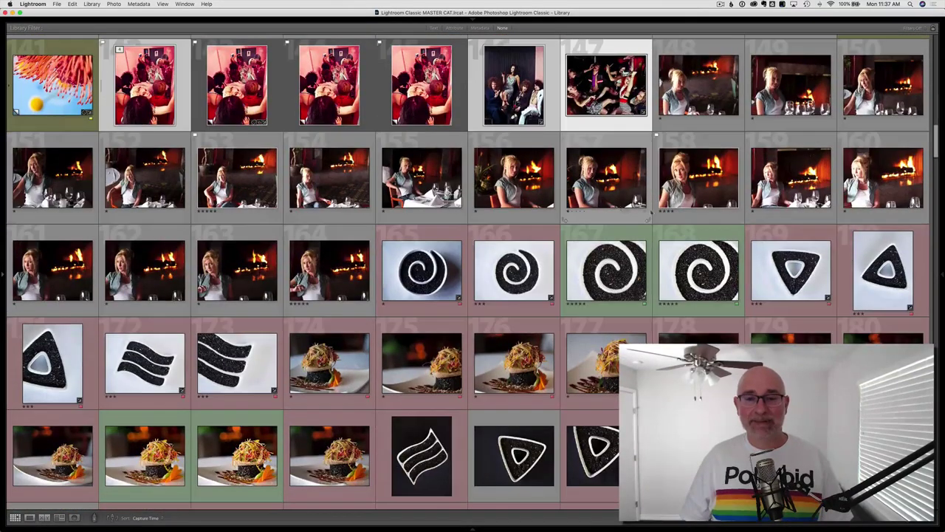
pyautogui.scroll(-3, 618, 214)
# Compare the rice spiral, plated dish and chef-eating shots together in Survey.
pyautogui.click(607, 205)
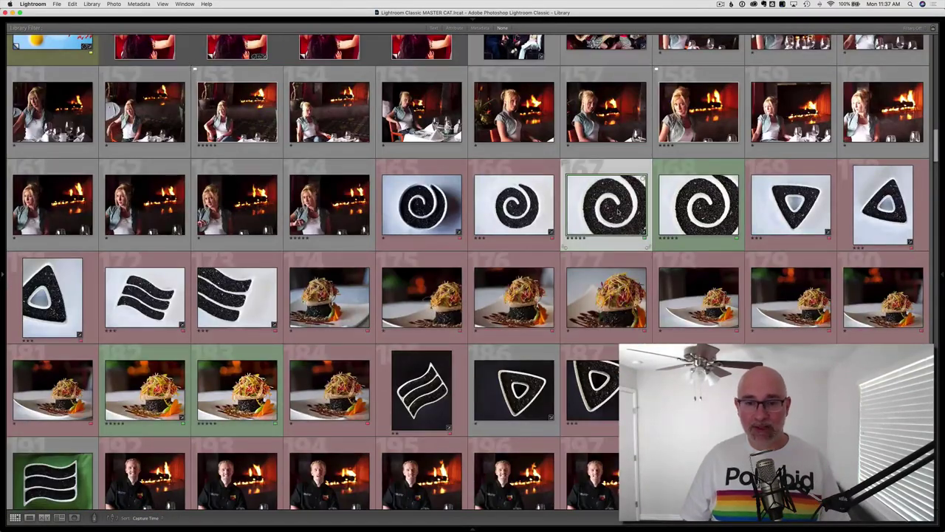
pyautogui.scroll(3, 618, 214)
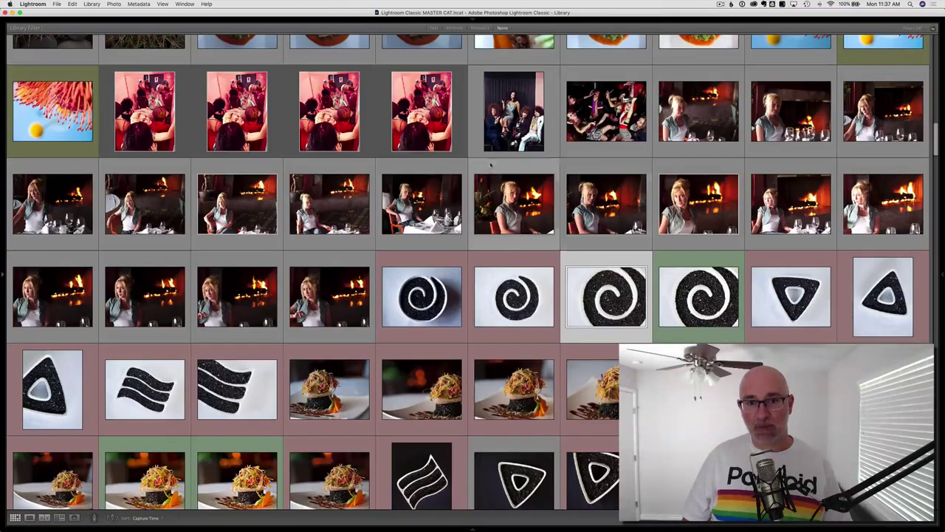
pyautogui.scroll(-5, 472, 266)
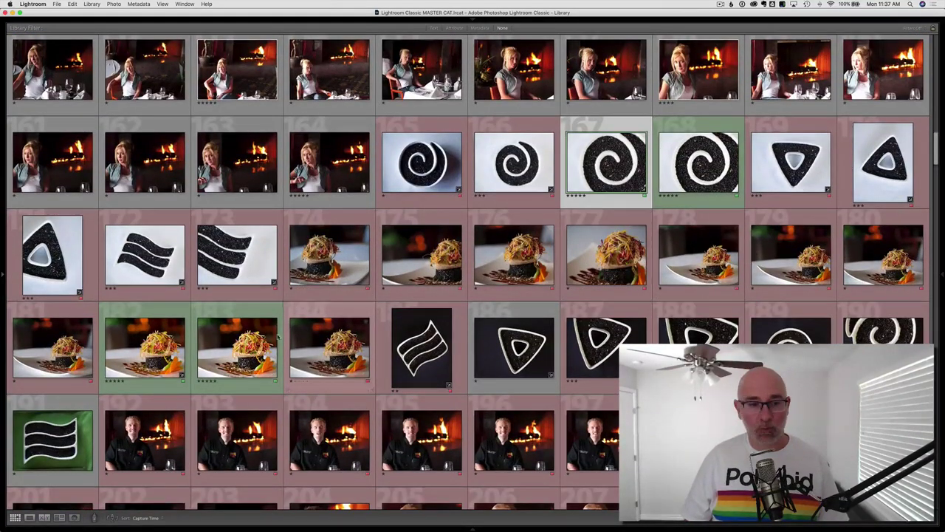
pyautogui.scroll(-4, 444, 332)
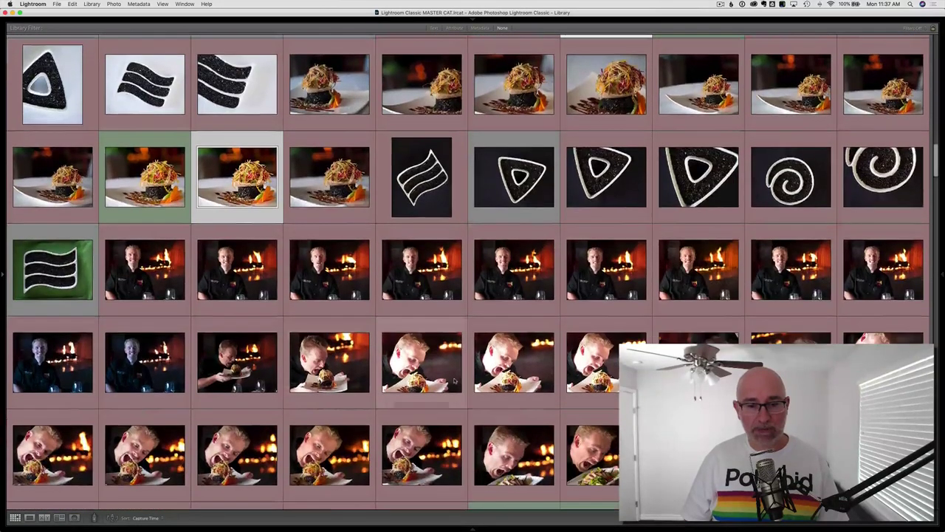
pyautogui.scroll(-3, 456, 382)
pyautogui.scroll(-4, 456, 382)
pyautogui.scroll(-2, 455, 382)
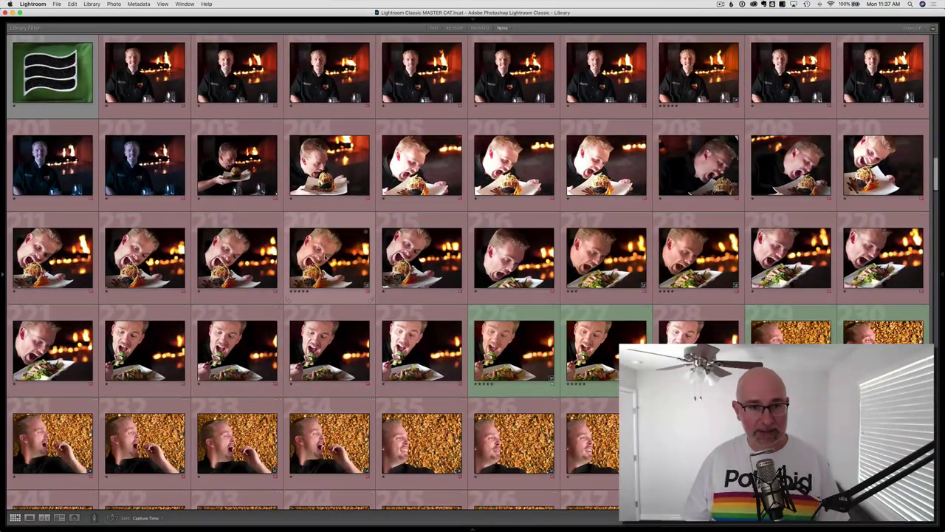
pyautogui.click(325, 257)
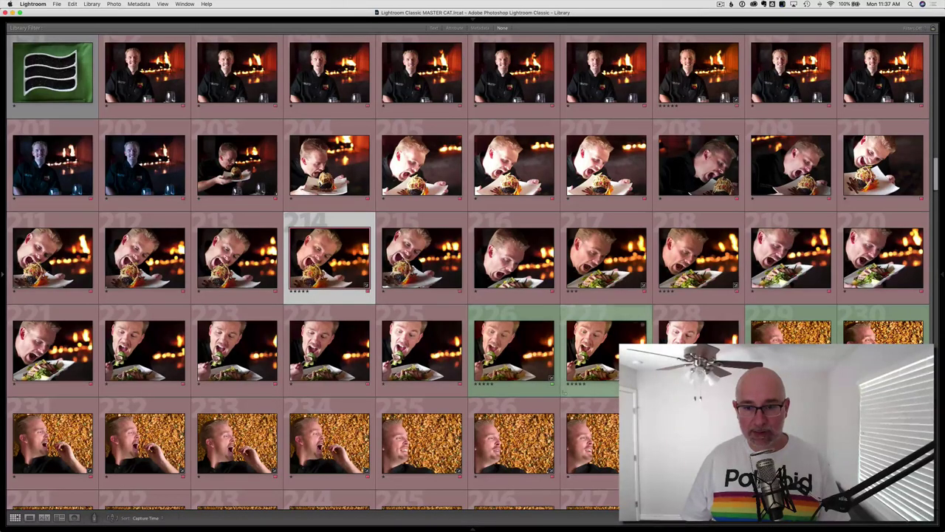
pyautogui.scroll(-3, 563, 392)
pyautogui.keyDown('super'); pyautogui.click(802, 306); pyautogui.keyUp('super')
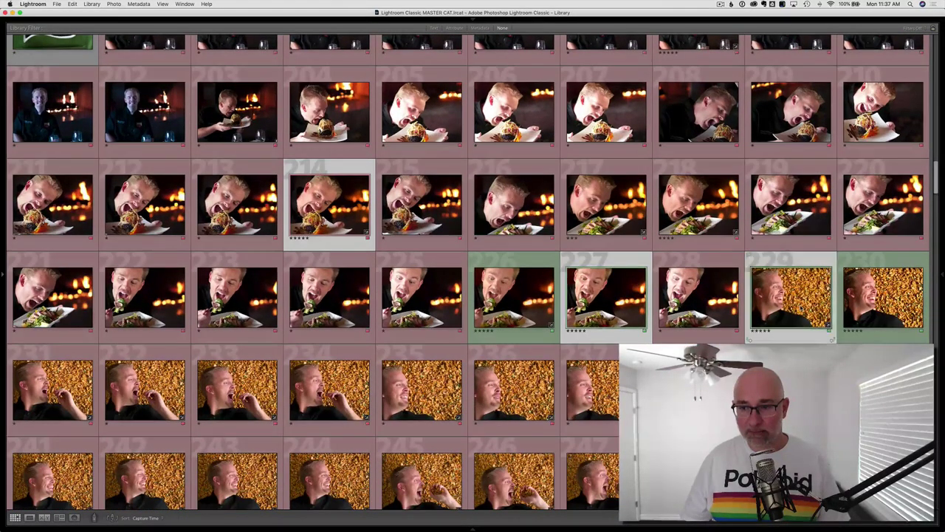
pyautogui.press('n')
# Enlarge the rice spiral and salmon dish photos, then return to the Survey comparison.
pyautogui.moveTo(472, 146)
pyautogui.doubleClick(278, 233)
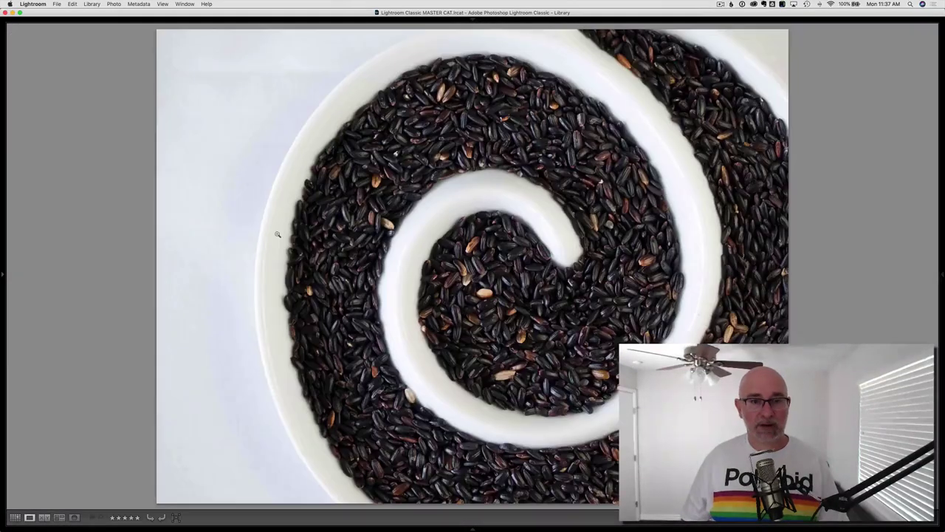
pyautogui.press('Right')
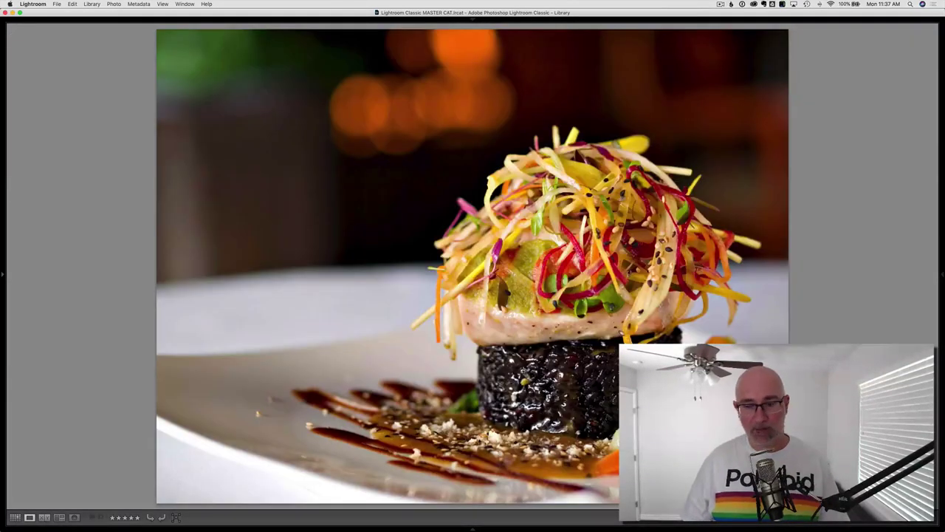
pyautogui.press('g')
pyautogui.press('e')
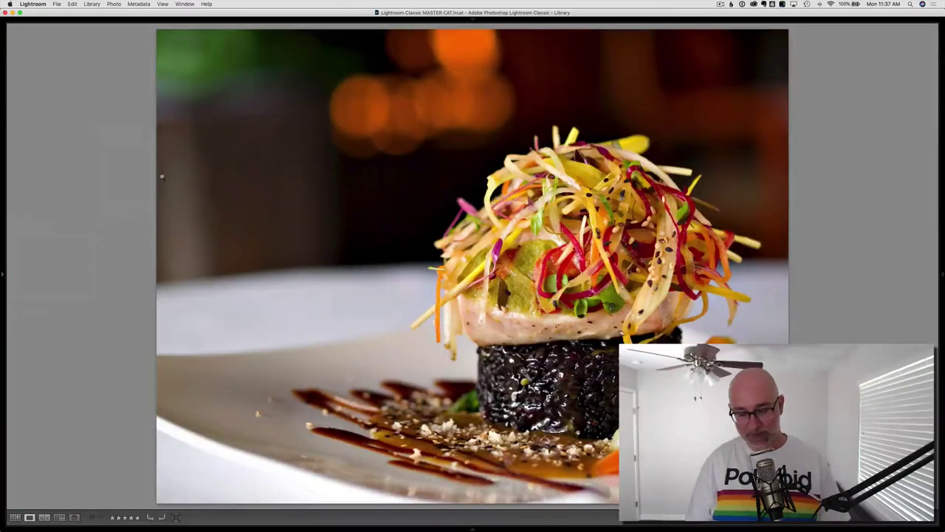
pyautogui.press('n')
# Drop the rice and dish photos, view the chef shots enlarged, and remove the salad photo.
pyautogui.click(312, 257)
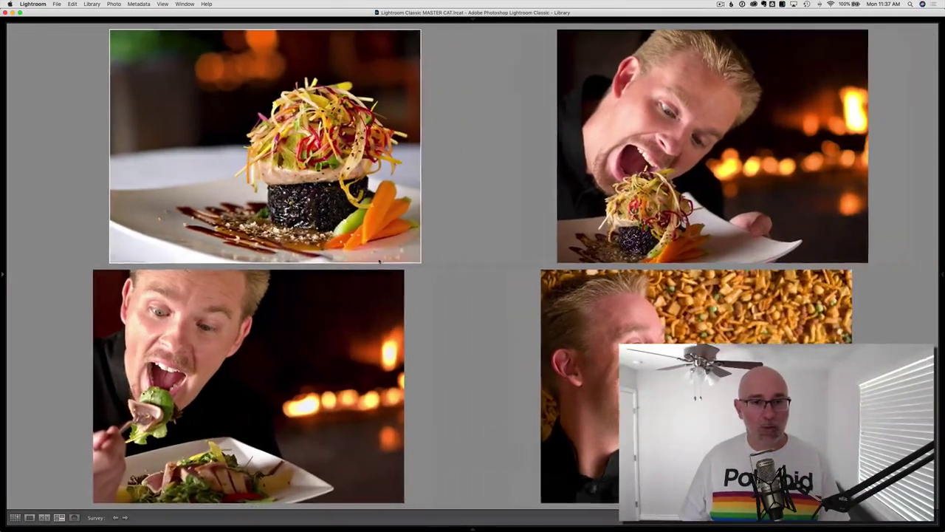
pyautogui.click(392, 259)
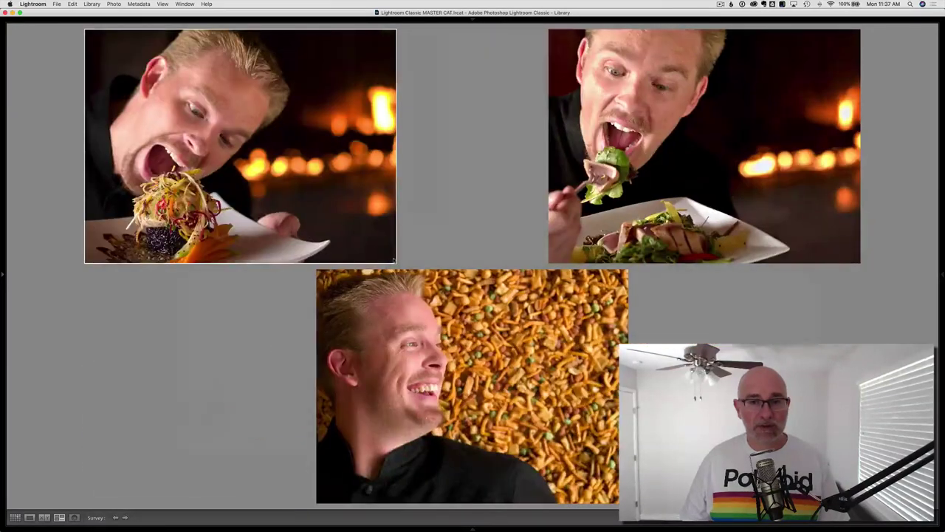
pyautogui.press('e')
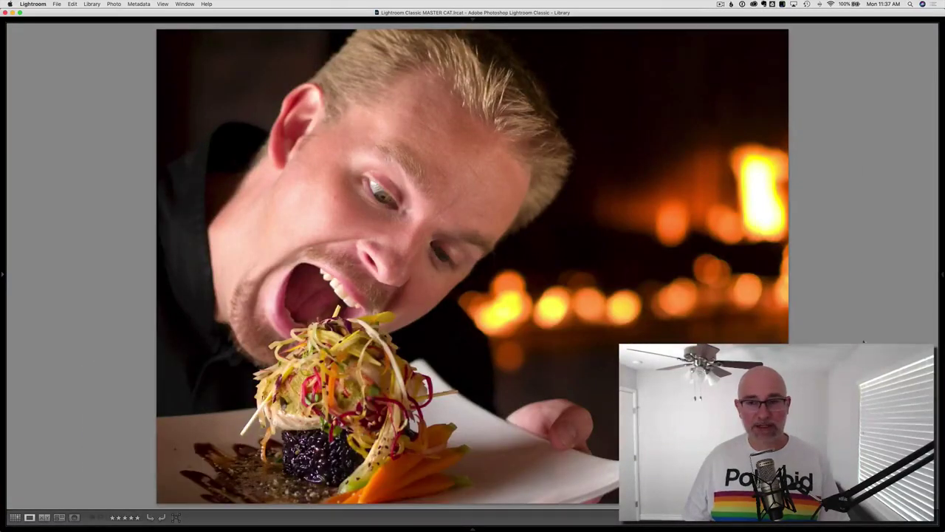
pyautogui.press('Right')
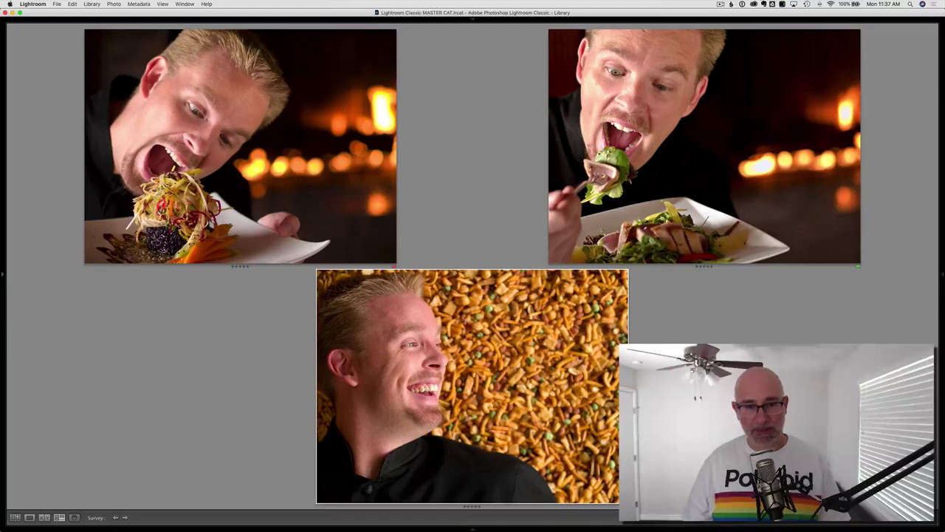
pyautogui.moveTo(849, 251)
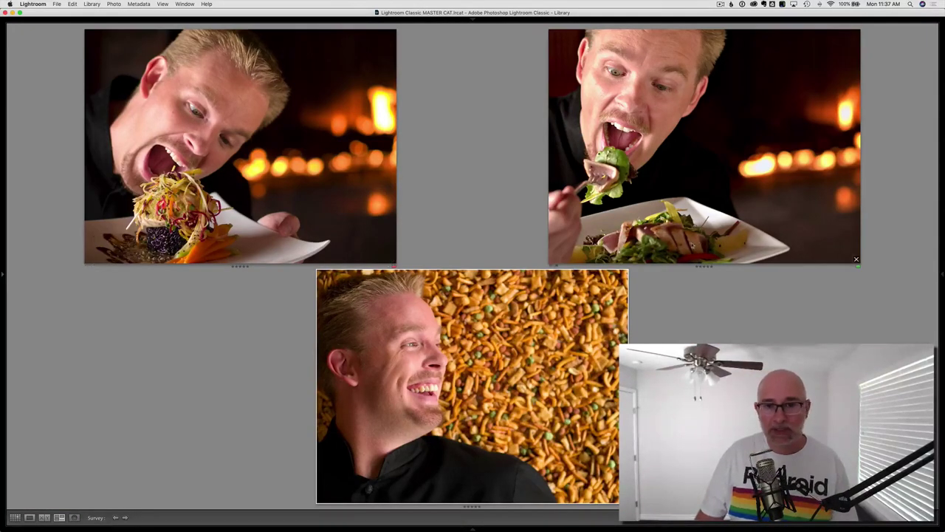
pyautogui.click(857, 260)
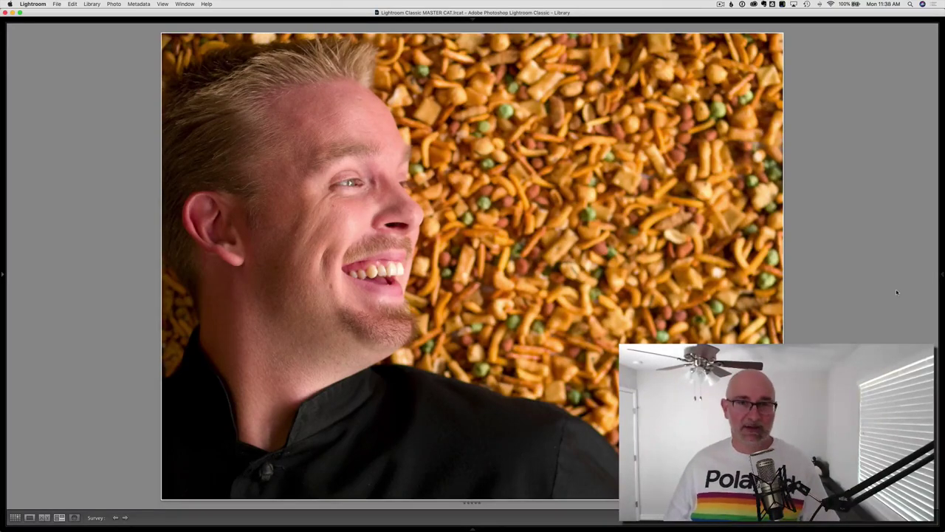
# Survey chef photos 348, 364 and 416, view them in Loupe, then return to Grid.
pyautogui.press('g')
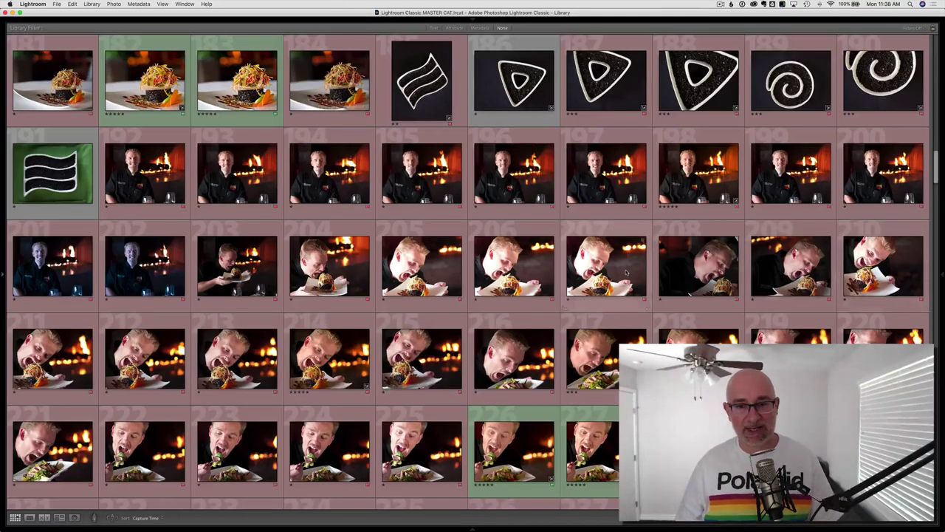
pyautogui.scroll(-8, 636, 265)
pyautogui.scroll(-8, 626, 272)
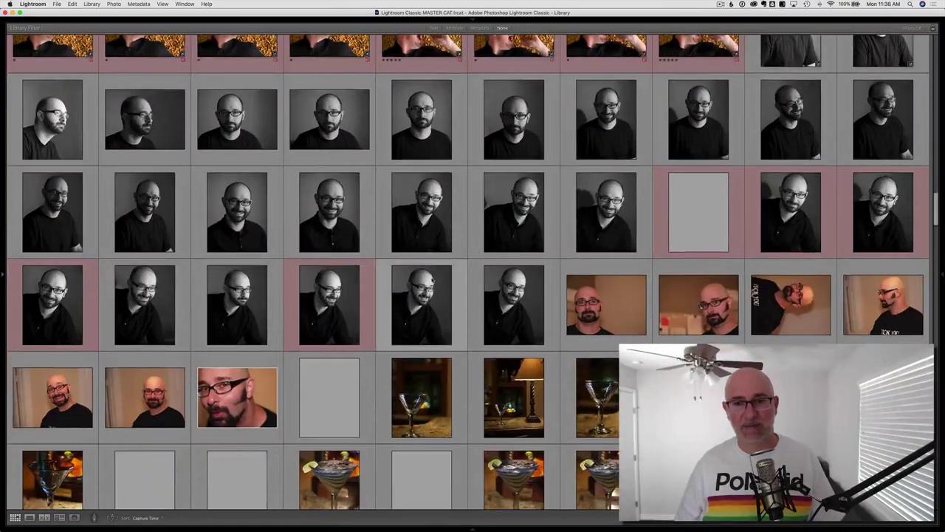
pyautogui.scroll(-3, 490, 305)
pyautogui.scroll(-4, 490, 304)
pyautogui.scroll(-4, 489, 304)
pyautogui.scroll(-8, 490, 304)
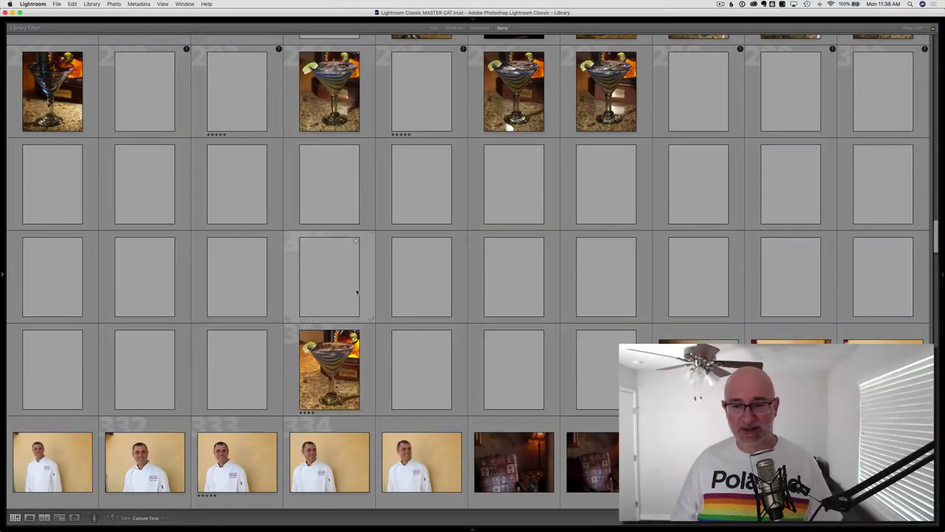
pyautogui.scroll(-4, 357, 292)
pyautogui.scroll(-4, 357, 292)
pyautogui.scroll(-4, 356, 291)
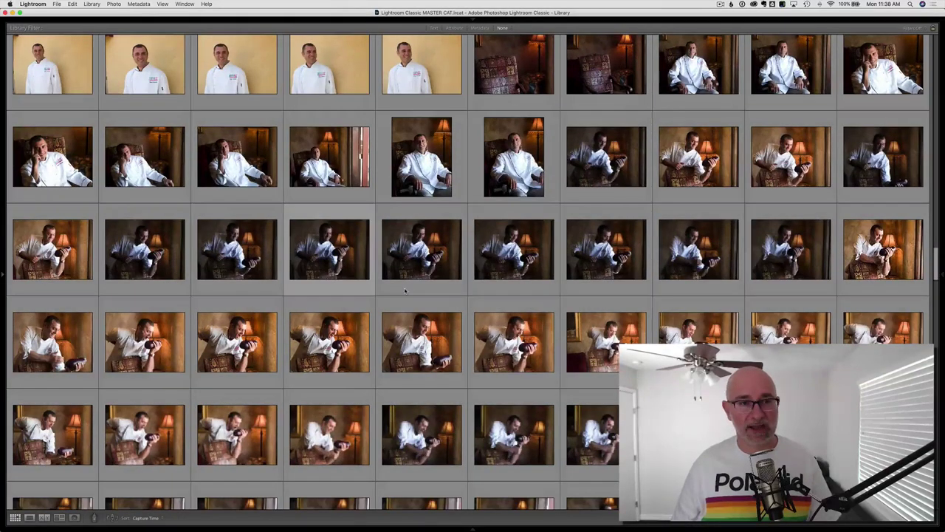
pyautogui.scroll(-2, 356, 292)
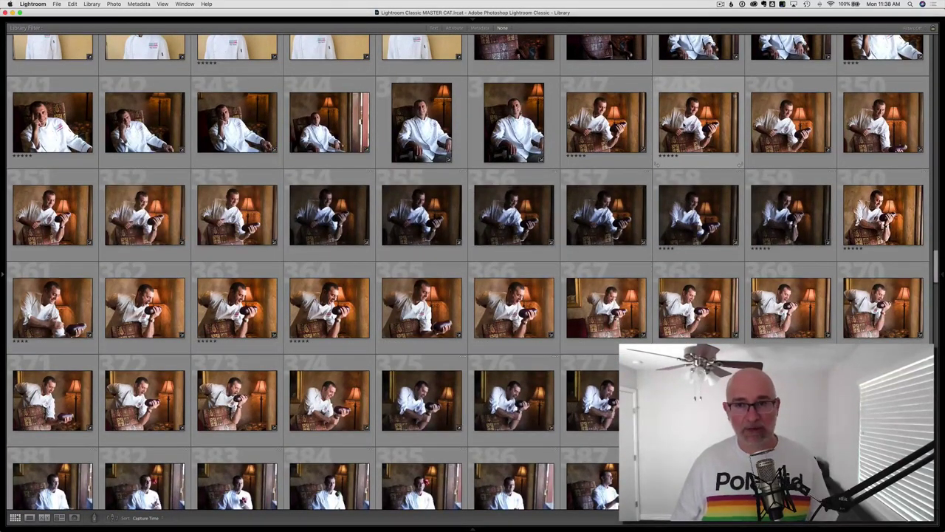
pyautogui.click(698, 122)
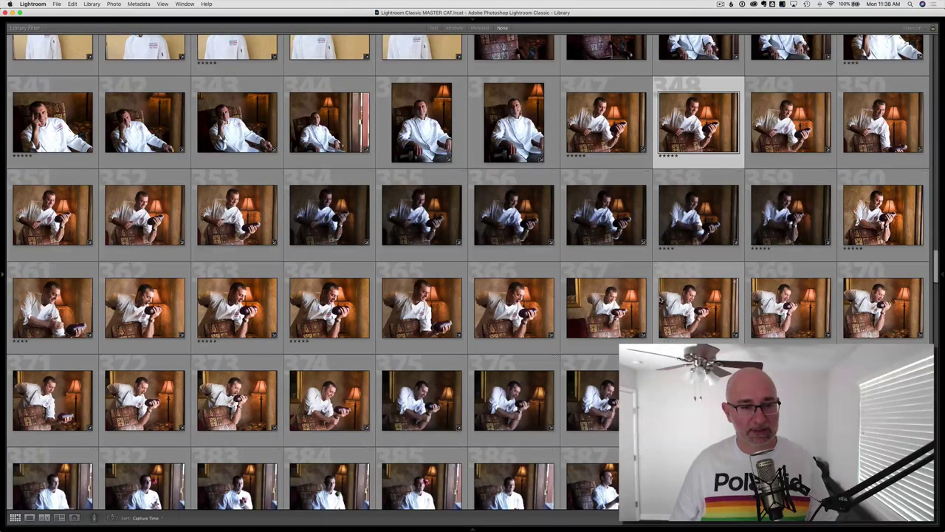
pyautogui.scroll(-2, 517, 258)
pyautogui.scroll(-1, 364, 262)
pyautogui.keyDown('super'); pyautogui.click(364, 263); pyautogui.keyUp('super')
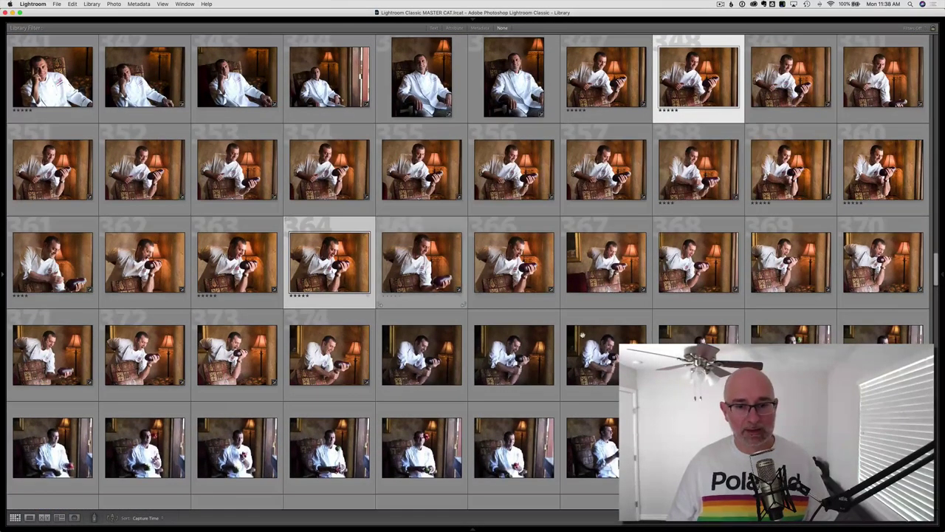
pyautogui.scroll(-5, 591, 336)
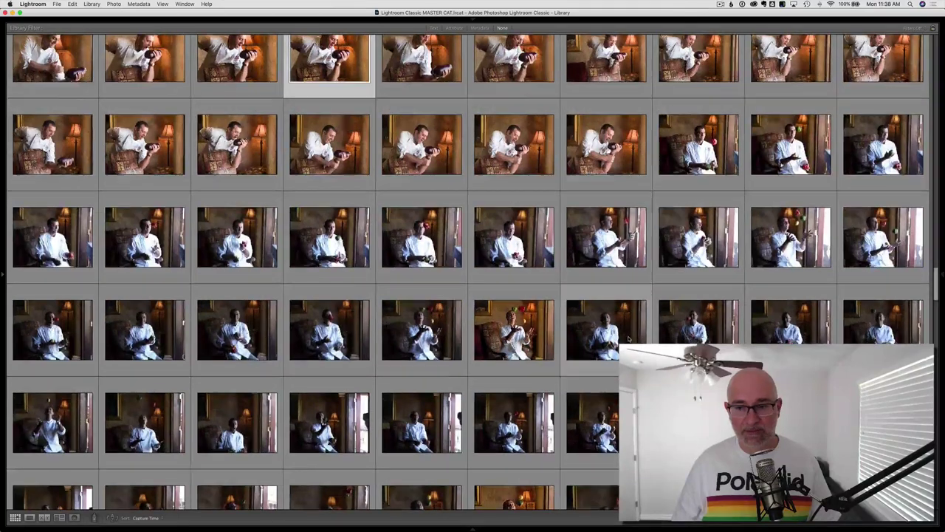
pyautogui.scroll(-5, 591, 336)
pyautogui.keyDown('super'); pyautogui.click(538, 380); pyautogui.keyUp('super')
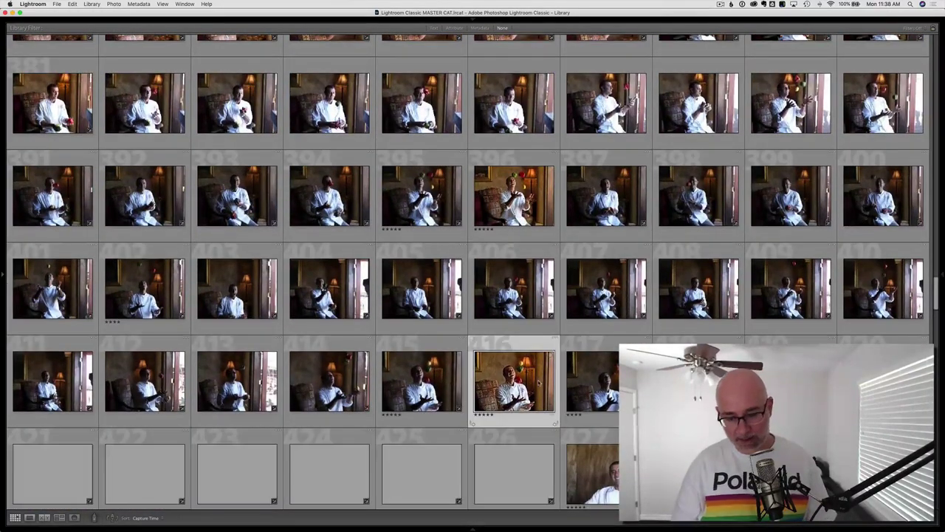
pyautogui.press('n')
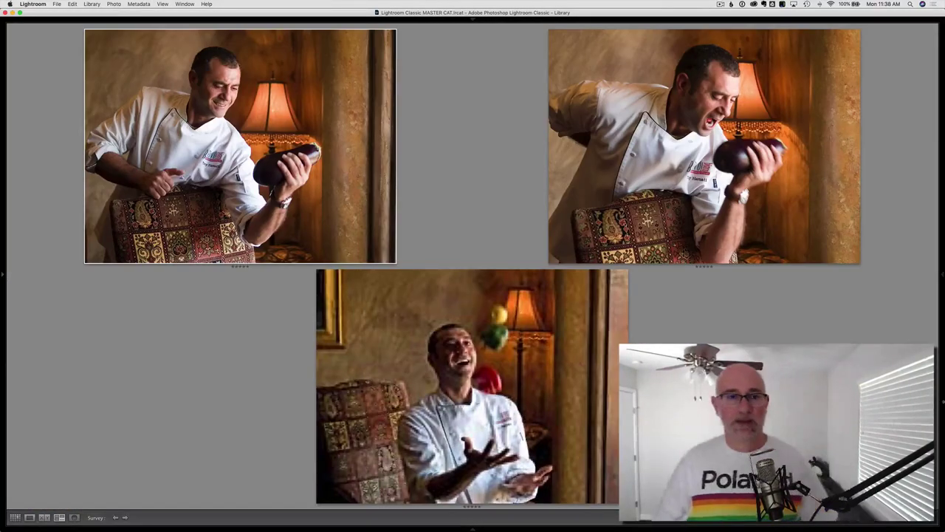
pyautogui.press('e')
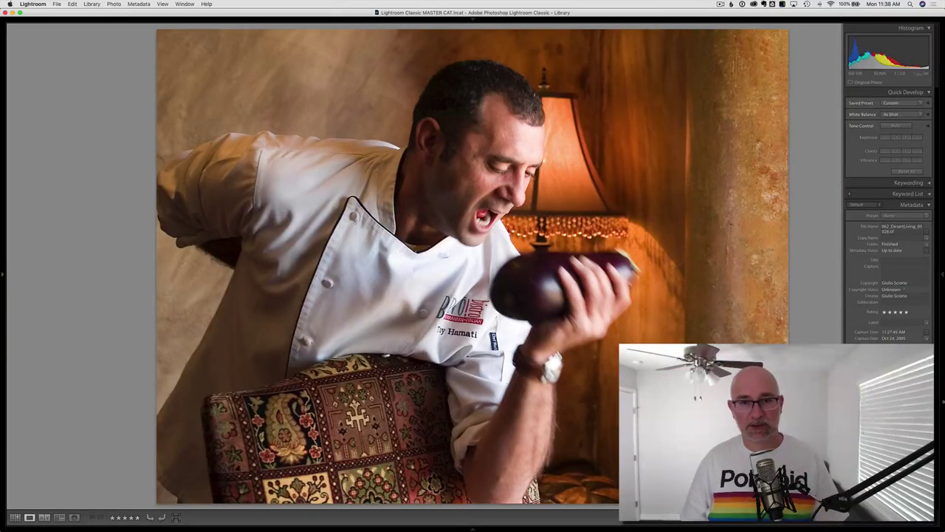
pyautogui.press('Right')
pyautogui.press('Right')
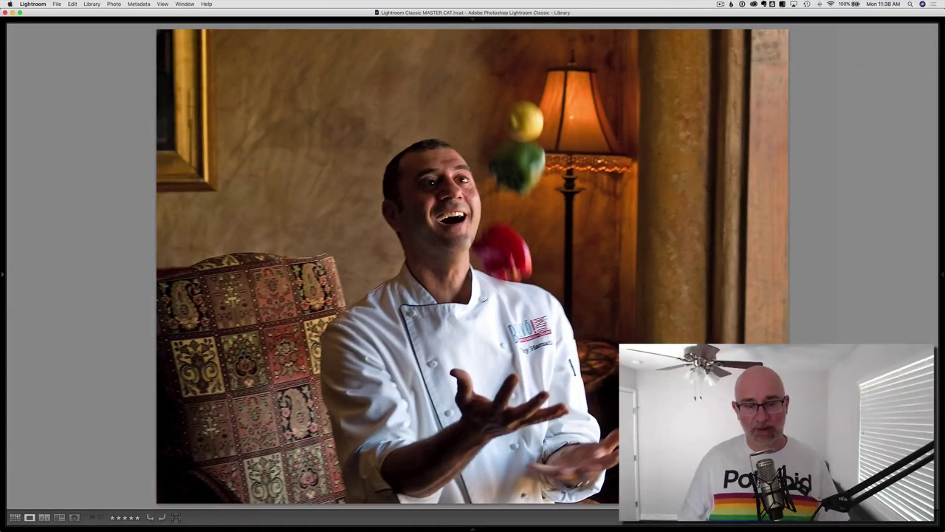
pyautogui.press('g')
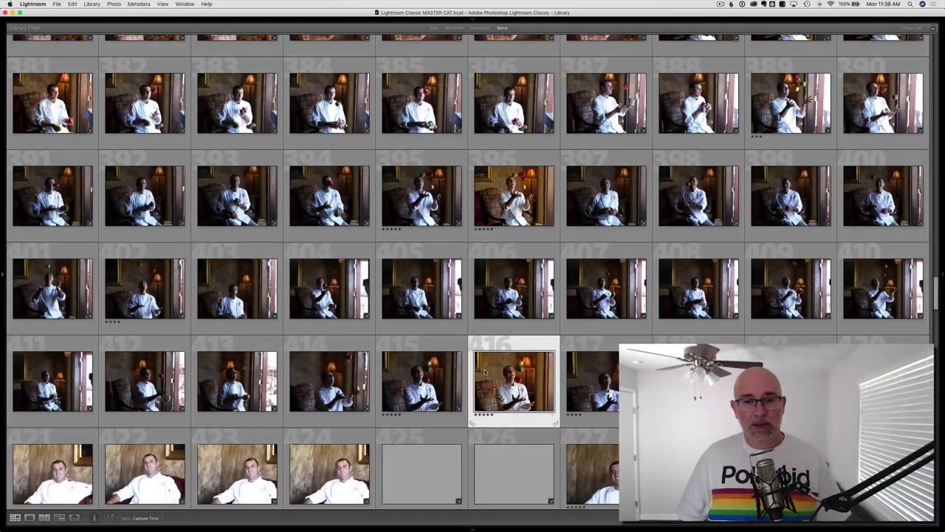
pyautogui.scroll(-5, 485, 373)
pyautogui.scroll(-5, 485, 372)
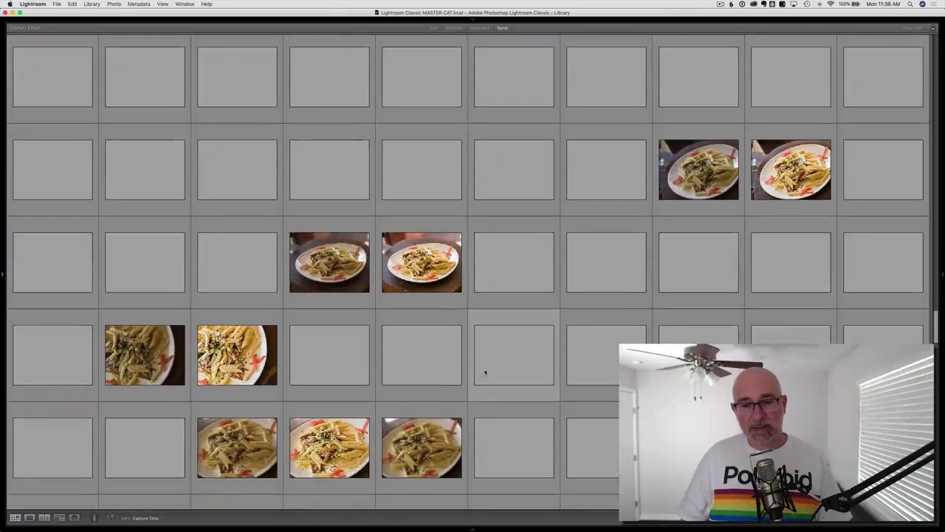
pyautogui.scroll(-5, 485, 372)
pyautogui.scroll(-5, 485, 373)
pyautogui.scroll(-5, 458, 377)
pyautogui.scroll(-5, 437, 382)
pyautogui.scroll(-5, 437, 381)
pyautogui.scroll(-5, 437, 382)
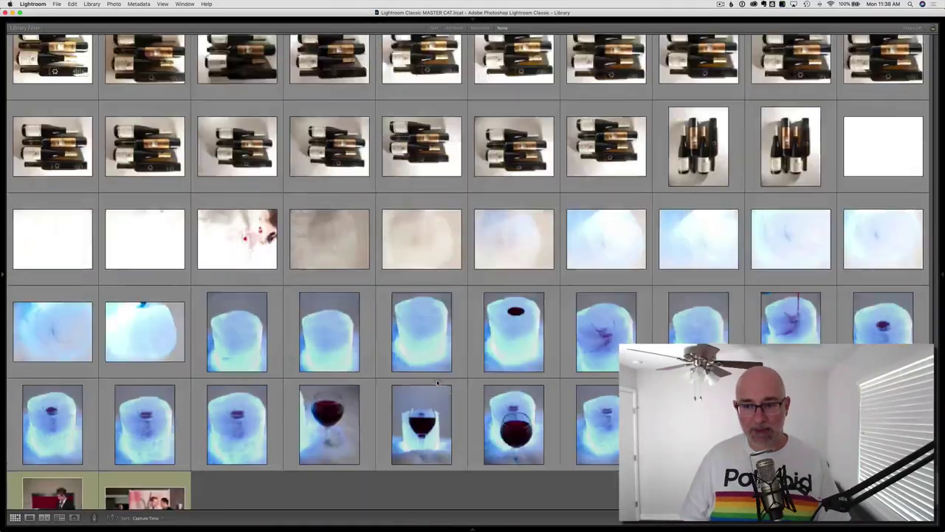
pyautogui.scroll(-5, 480, 362)
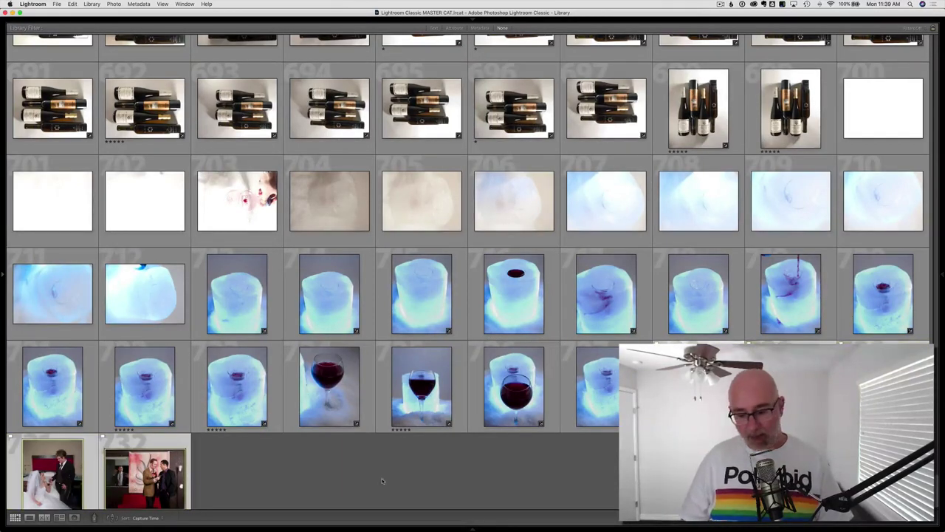
# Survey the five bridal hotel photos, enlarge the first in Loupe, then return to Grid.
pyautogui.press('n')
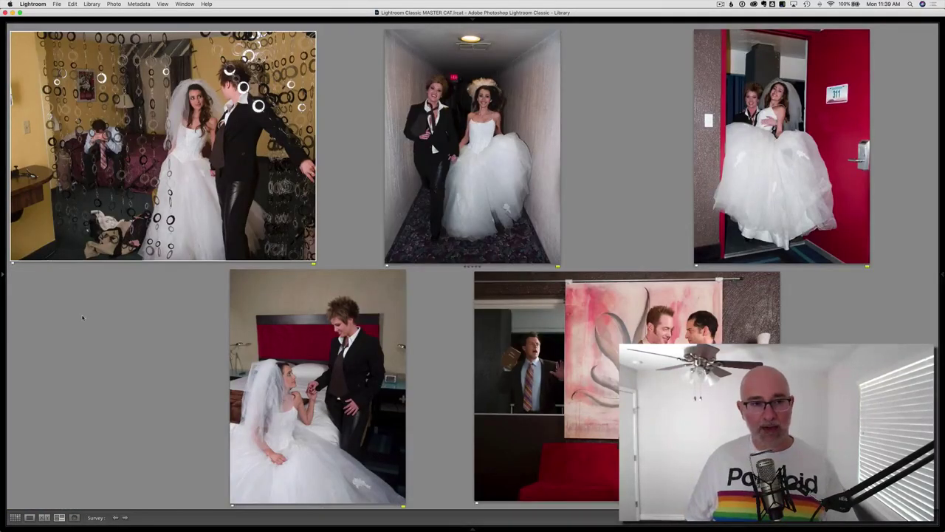
pyautogui.press('e')
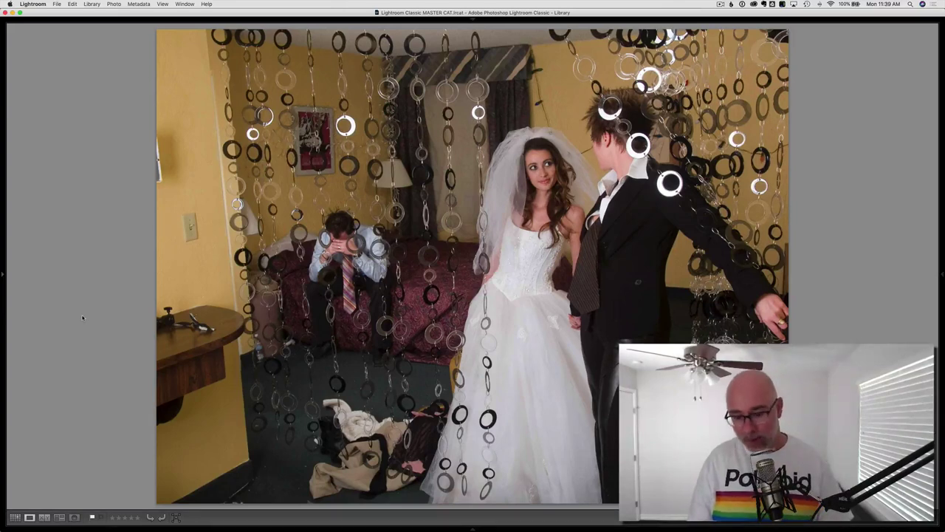
pyautogui.press('n')
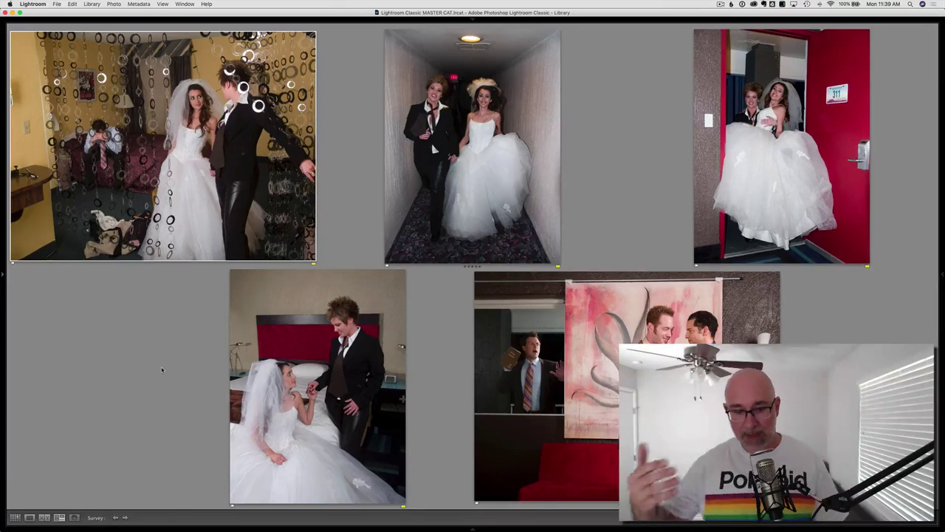
pyautogui.press('g')
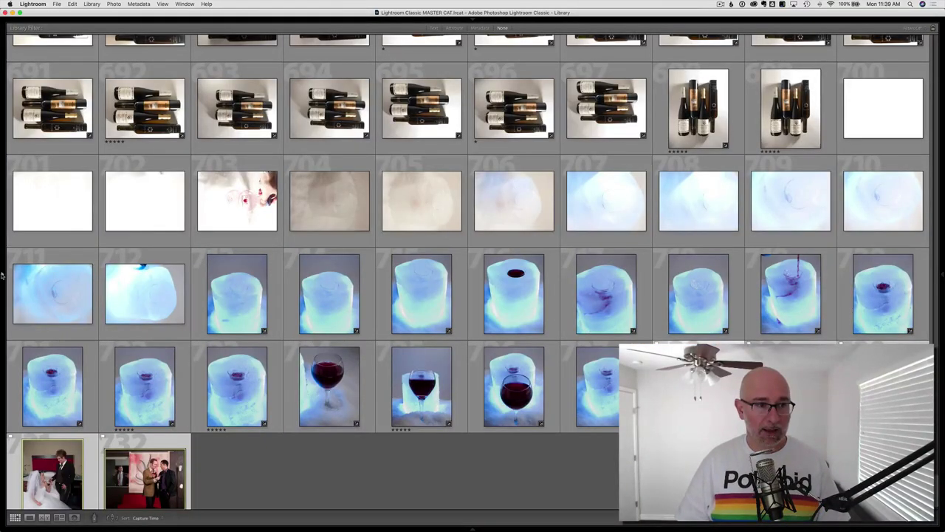
# Switch to the 2006 folder and preview the woman-on-sky-backdrop photo large.
pyautogui.click(2, 273)
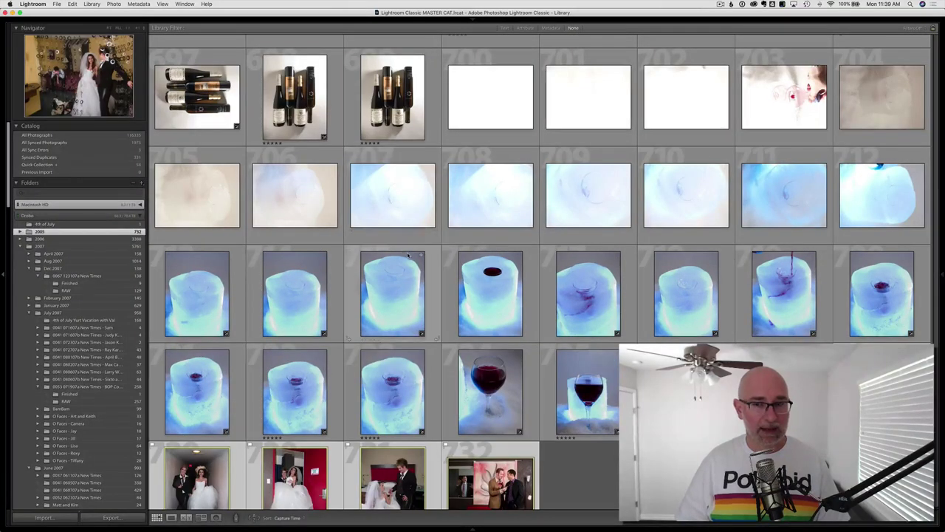
pyautogui.click(92, 239)
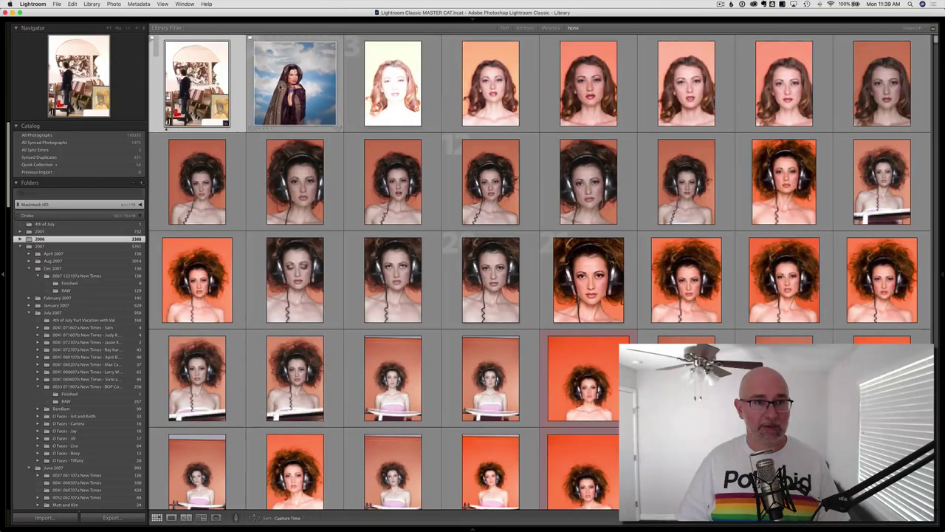
pyautogui.doubleClick(282, 87)
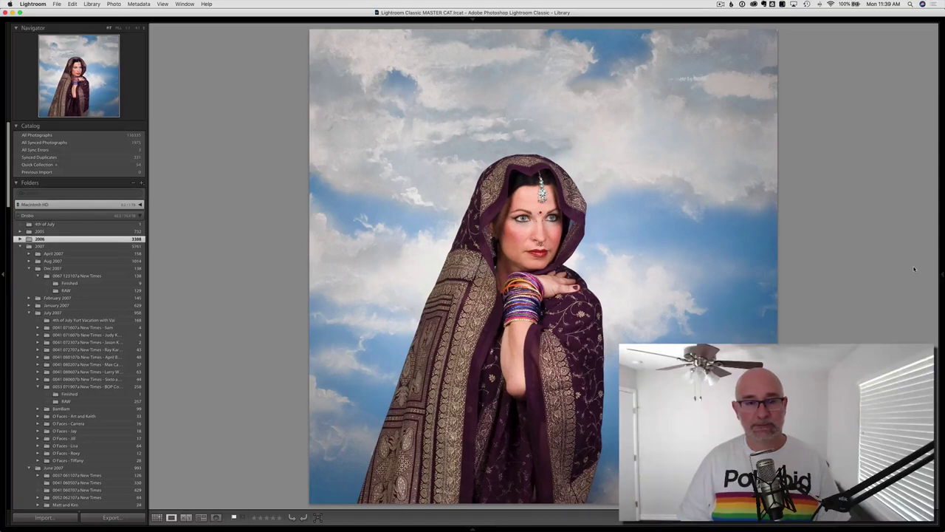
pyautogui.press('g')
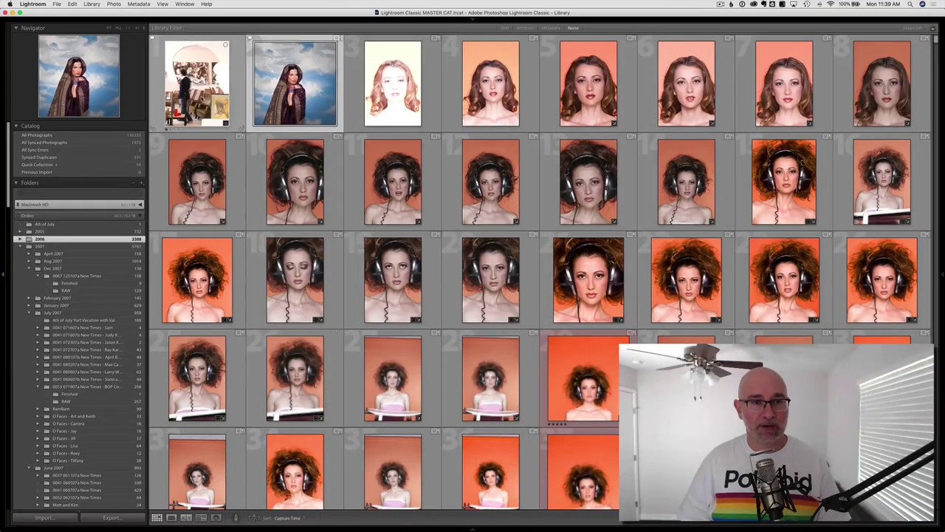
pyautogui.scroll(-5, 584, 384)
pyautogui.scroll(-5, 583, 384)
pyautogui.scroll(-5, 583, 384)
pyautogui.scroll(-5, 583, 384)
pyautogui.scroll(-5, 573, 395)
pyautogui.scroll(-3, 572, 395)
# Survey the gallery room and sari portraits full-screen, then view the room photo alone.
pyautogui.press('n')
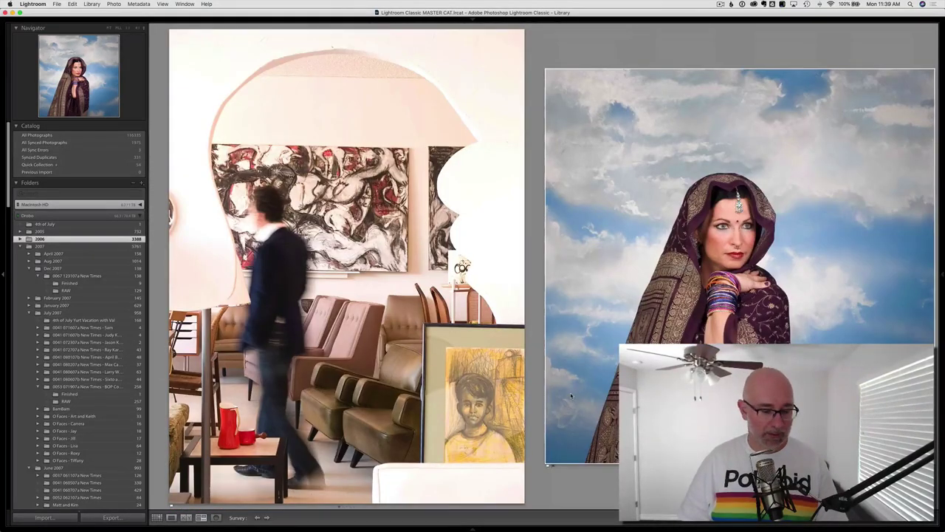
pyautogui.hotkey('shift', 'Tab')
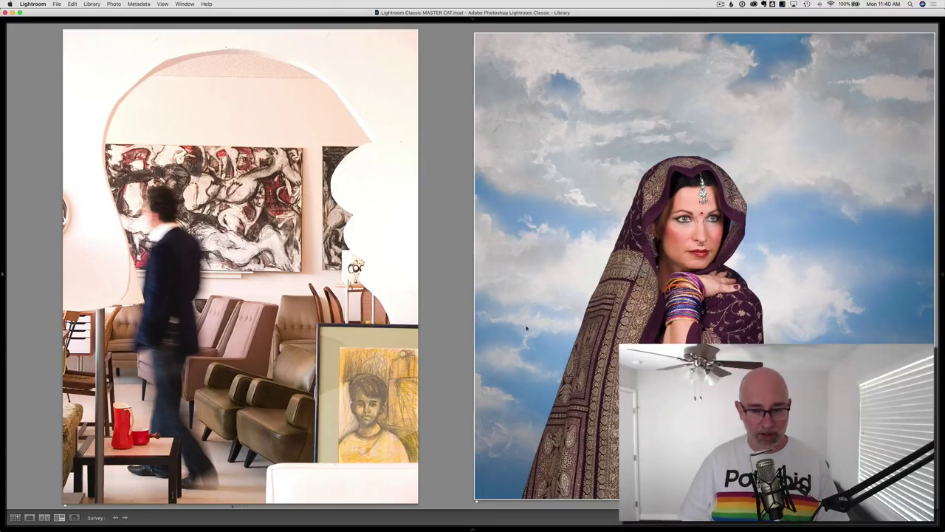
pyautogui.press('e')
pyautogui.press('Left')
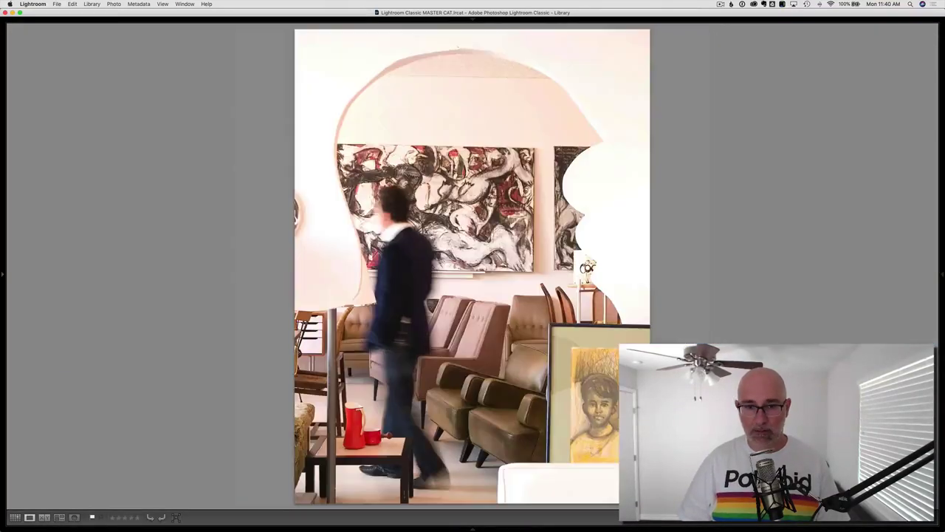
# Preview a headphones portrait large, then add another headphones portrait to the selection.
pyautogui.press('g')
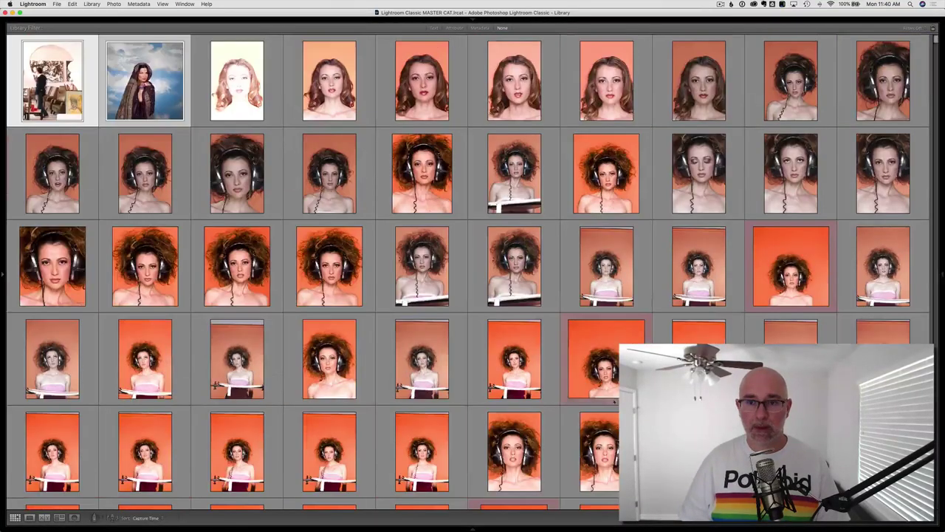
pyautogui.scroll(-5, 523, 317)
pyautogui.scroll(-5, 523, 316)
pyautogui.scroll(-3, 523, 316)
pyautogui.scroll(-3, 523, 316)
pyautogui.doubleClick(521, 313)
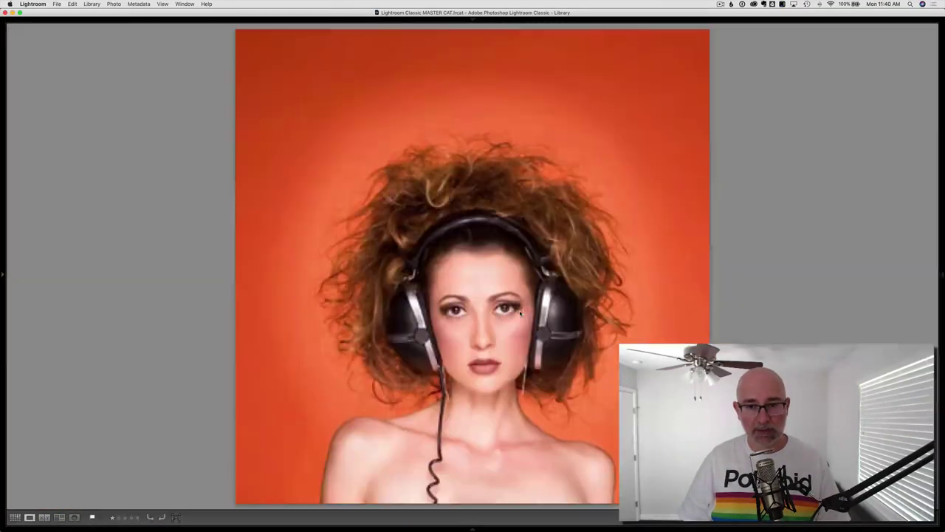
pyautogui.press('g')
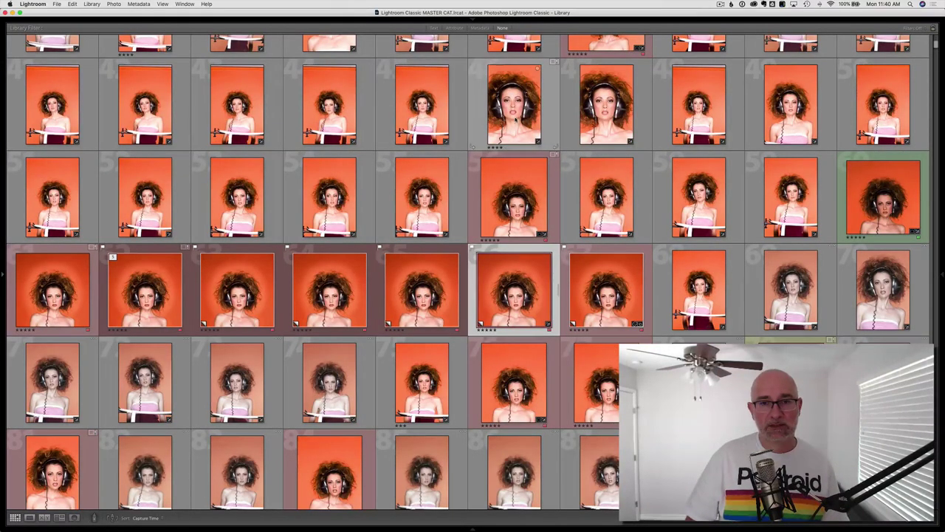
pyautogui.scroll(3, 458, 147)
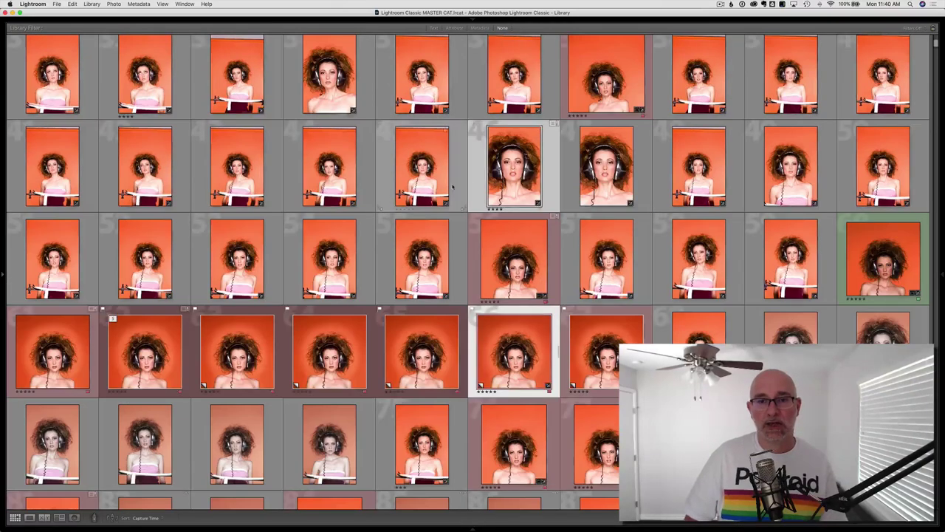
pyautogui.click(425, 184)
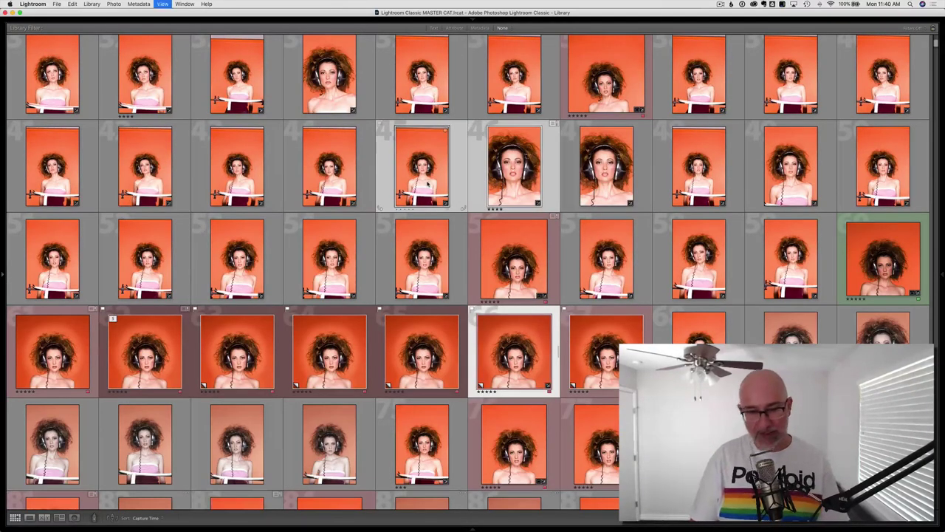
# Survey the three headphone portraits, drop the middle one, and step through them in Loupe.
pyautogui.press('n')
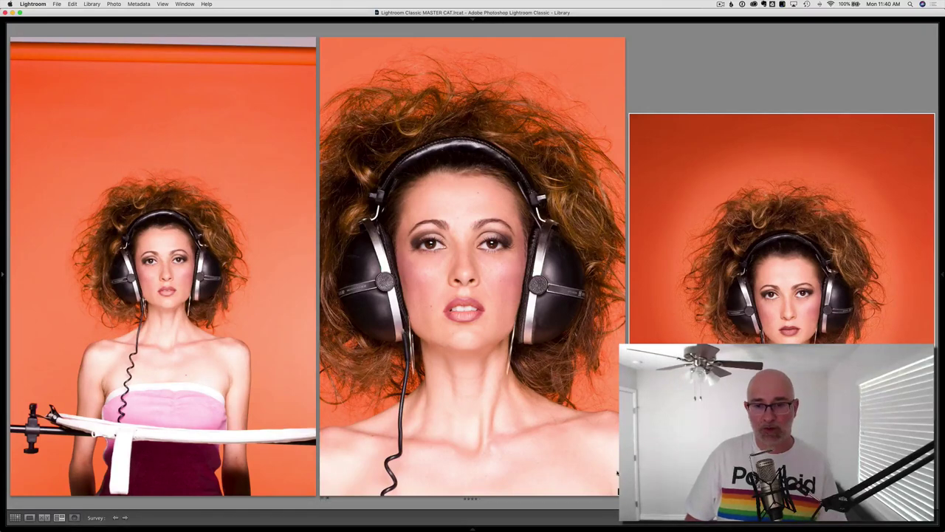
pyautogui.press('/')
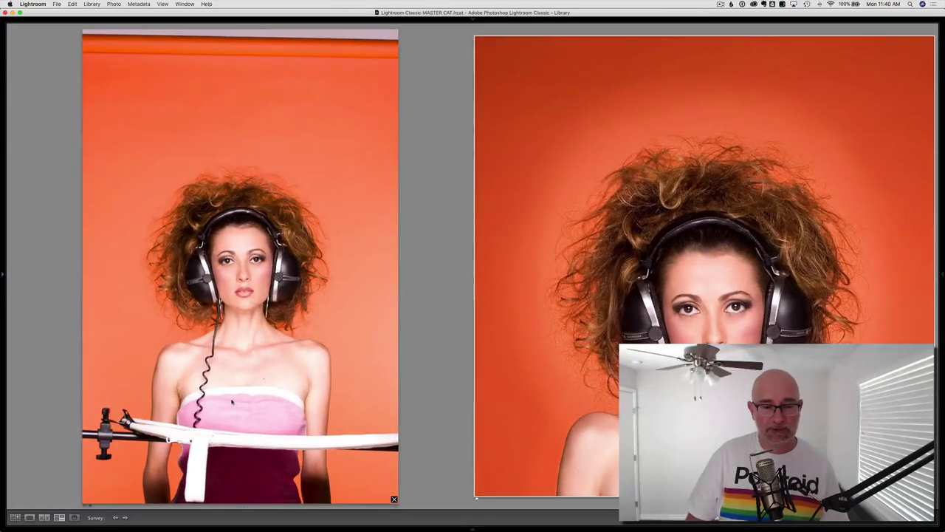
pyautogui.press('e')
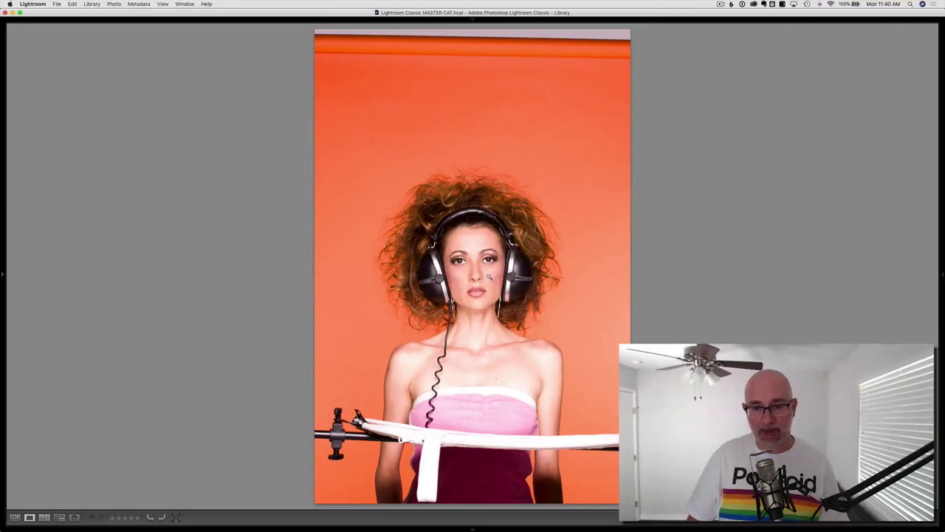
pyautogui.press('Right')
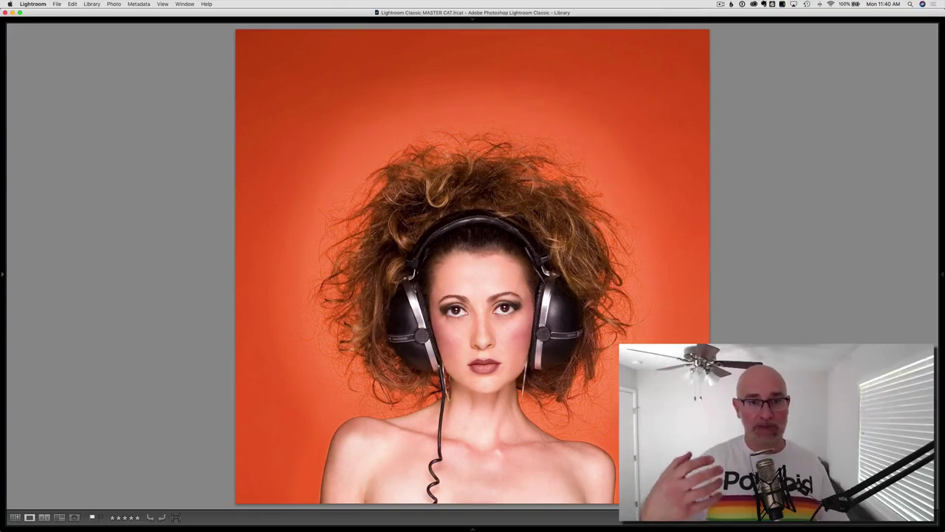
pyautogui.press('g')
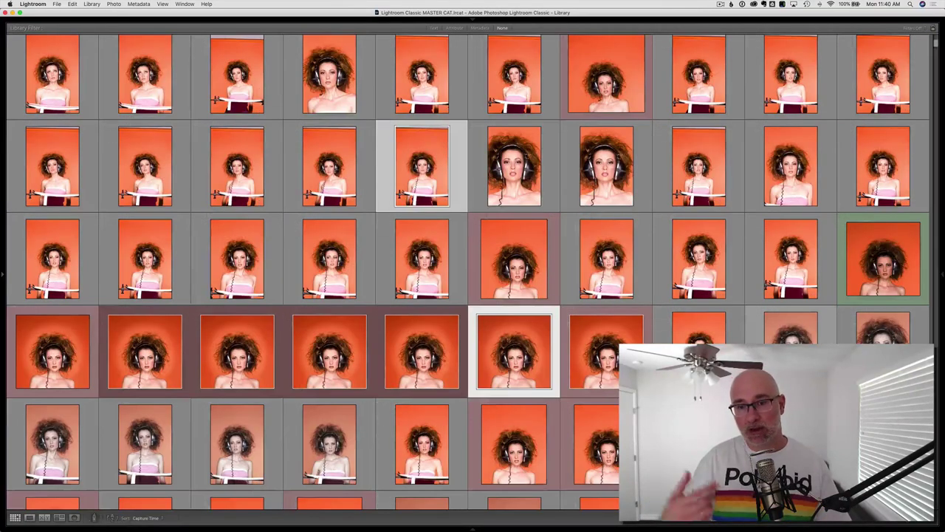
pyautogui.click(429, 346)
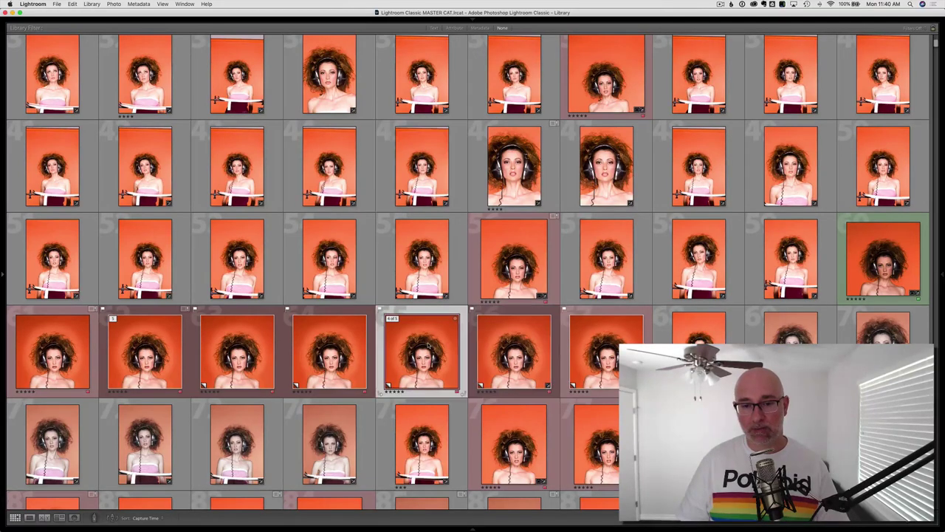
pyautogui.click(537, 357)
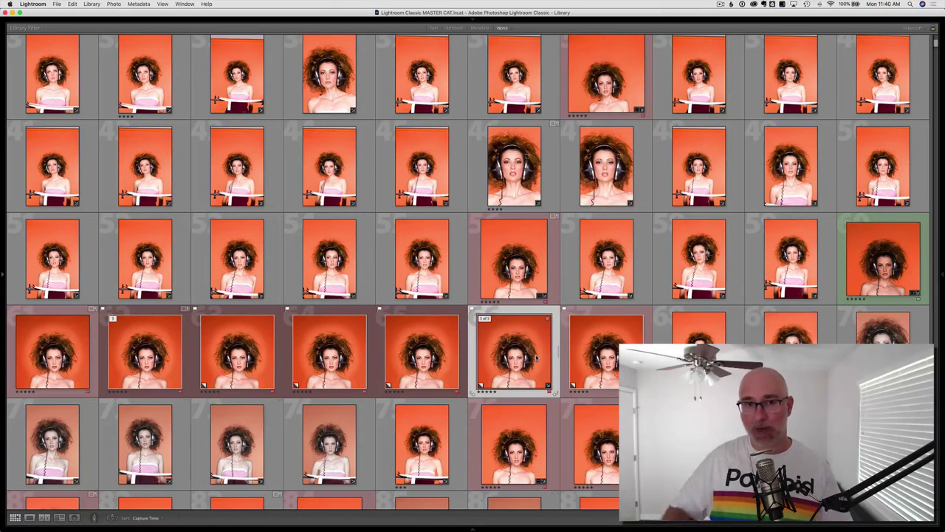
pyautogui.scroll(-5, 537, 359)
pyautogui.scroll(-5, 537, 358)
pyautogui.scroll(-4, 537, 359)
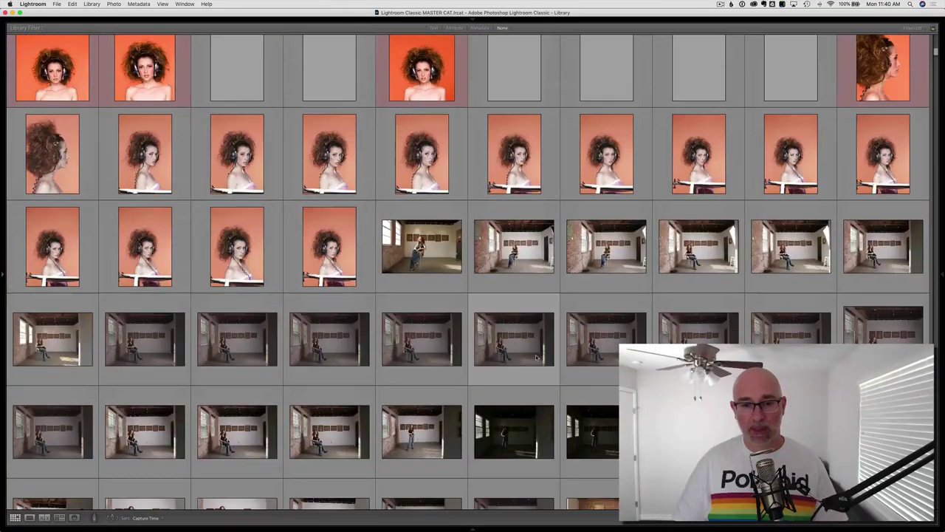
pyautogui.scroll(-3, 537, 358)
pyautogui.scroll(-5, 536, 357)
pyautogui.scroll(-5, 536, 357)
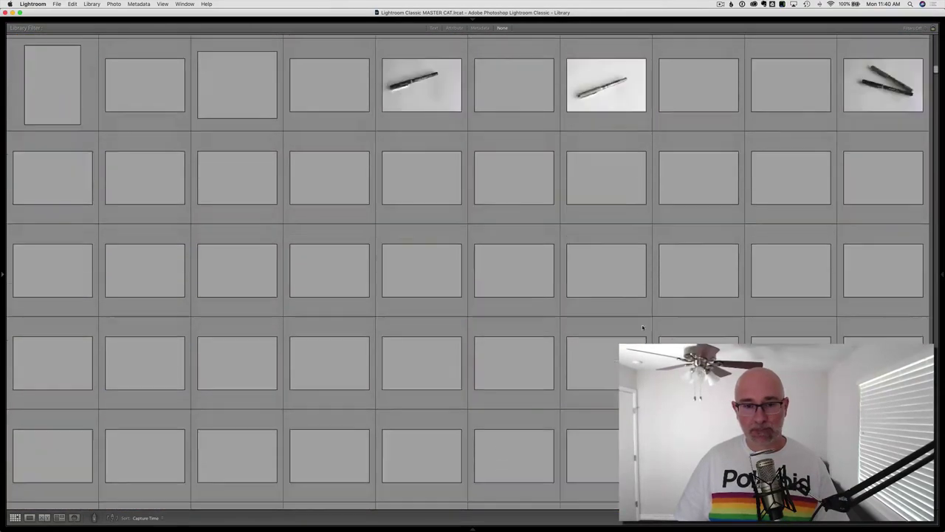
# Apply the Rated filter preset and open the apple-and-snake portrait in Loupe.
pyautogui.click(921, 29)
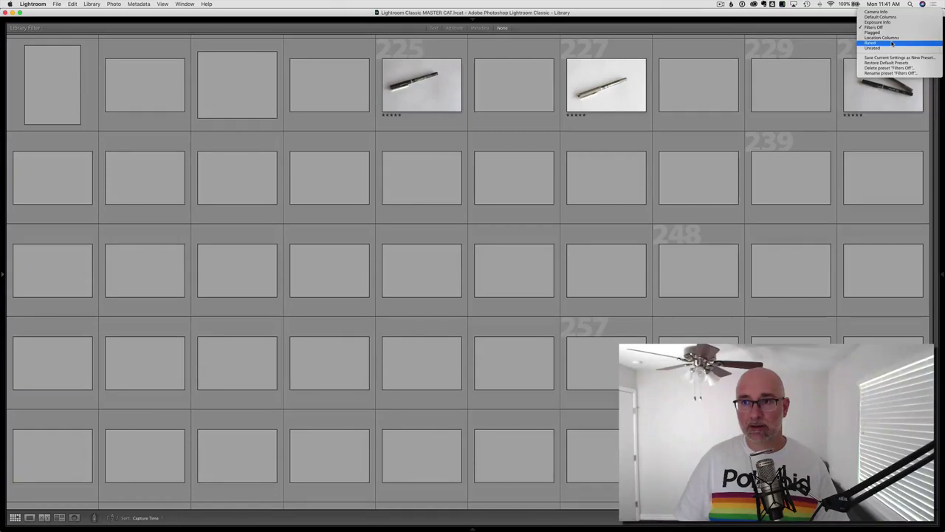
pyautogui.click(893, 42)
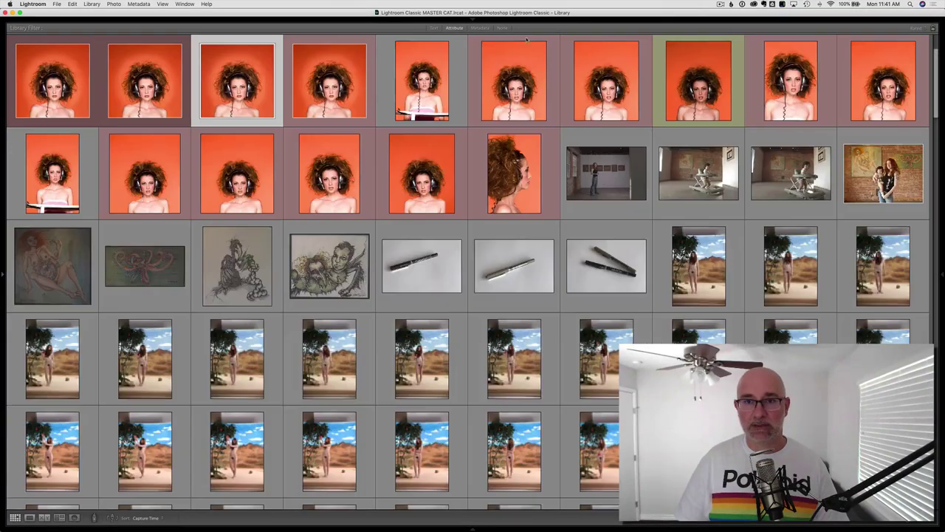
pyautogui.scroll(-3, 606, 301)
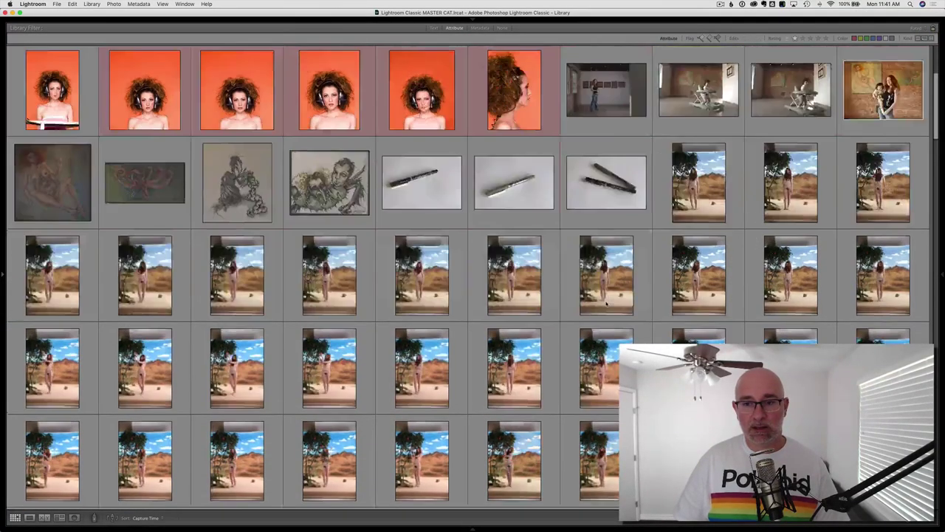
pyautogui.scroll(-5, 605, 302)
pyautogui.scroll(-5, 606, 301)
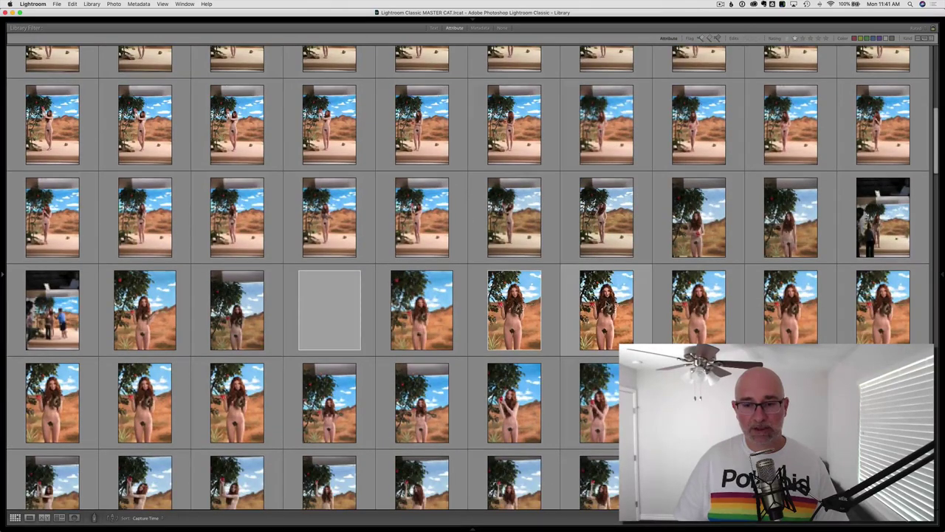
pyautogui.scroll(-3, 605, 301)
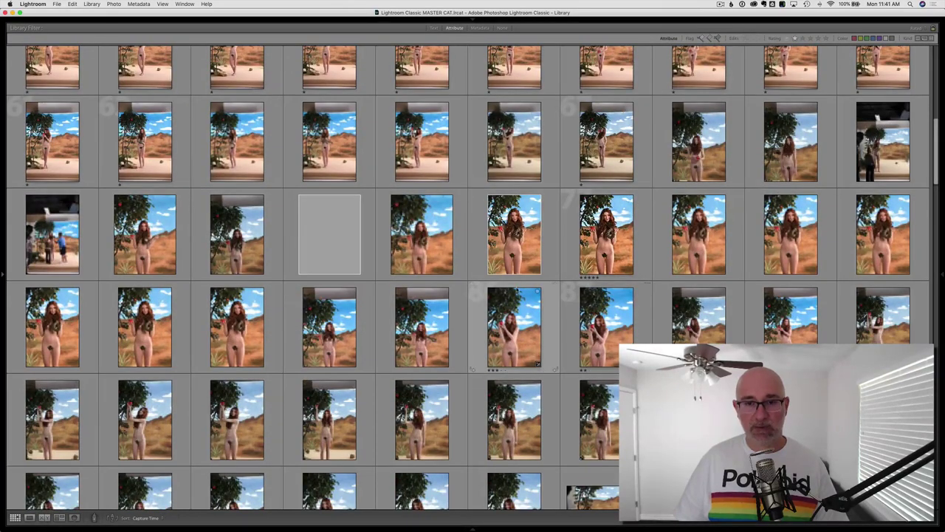
pyautogui.doubleClick(606, 234)
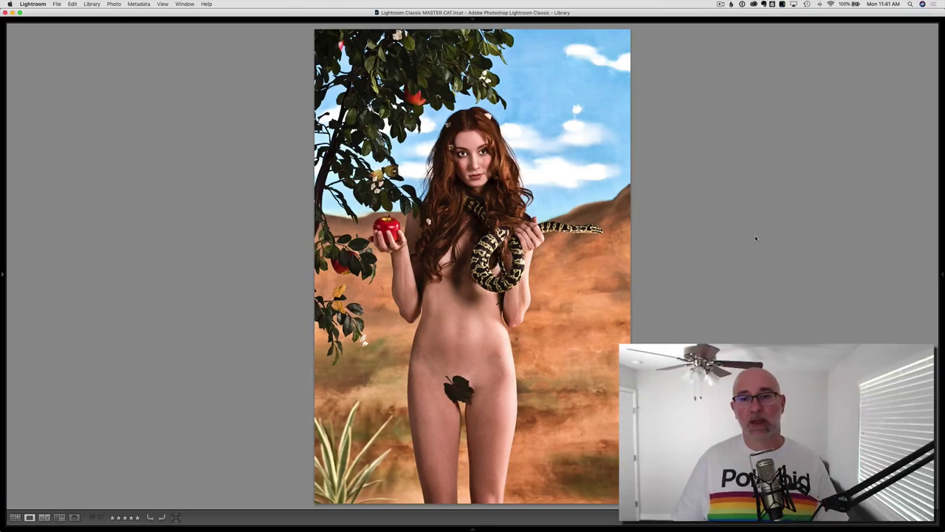
# Inspect the chosen photo at full size, panning over the model, then zoom back out.
pyautogui.press('g')
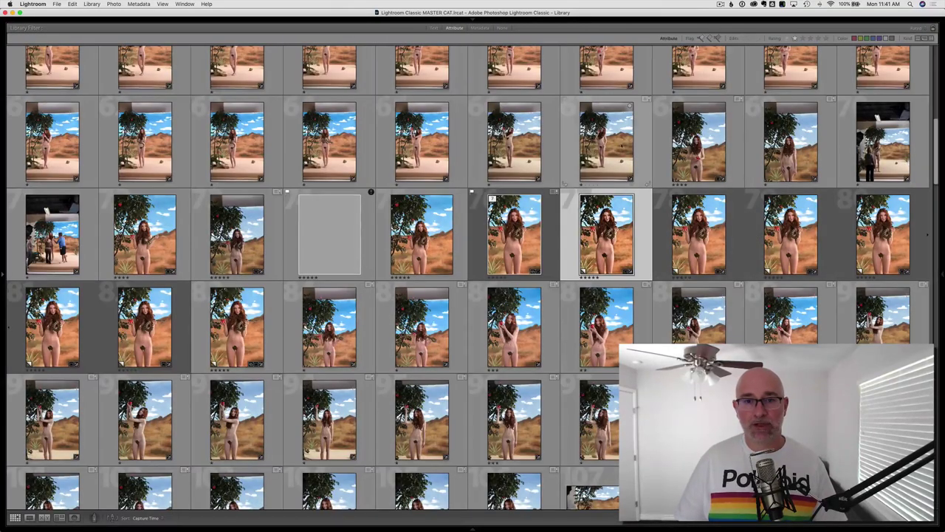
pyautogui.press('e')
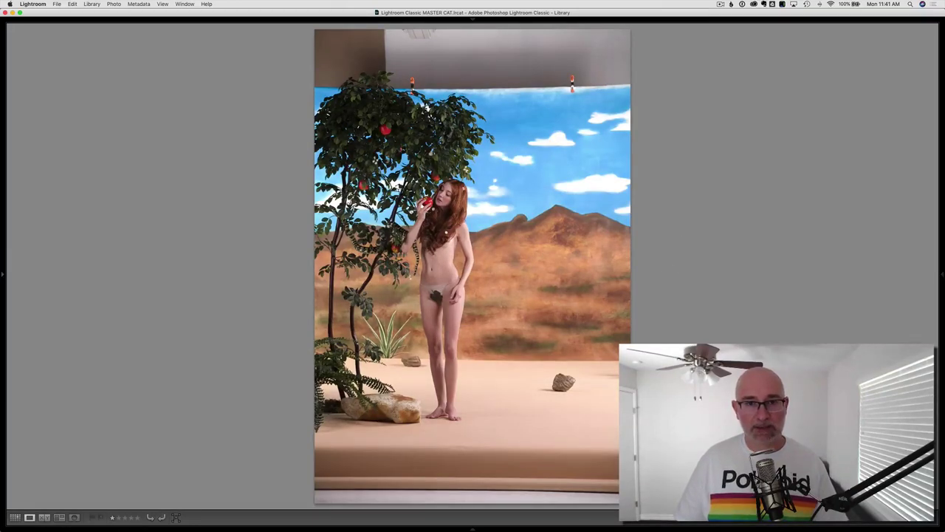
pyautogui.click(446, 232)
pyautogui.moveTo(447, 231); pyautogui.dragTo(488, 170)
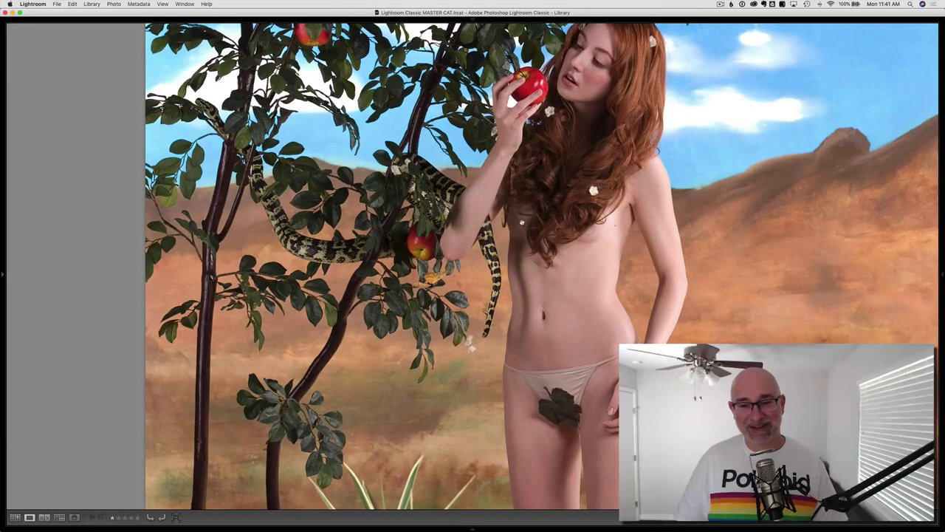
pyautogui.moveTo(488, 170); pyautogui.dragTo(492, 199)
pyautogui.click(493, 223)
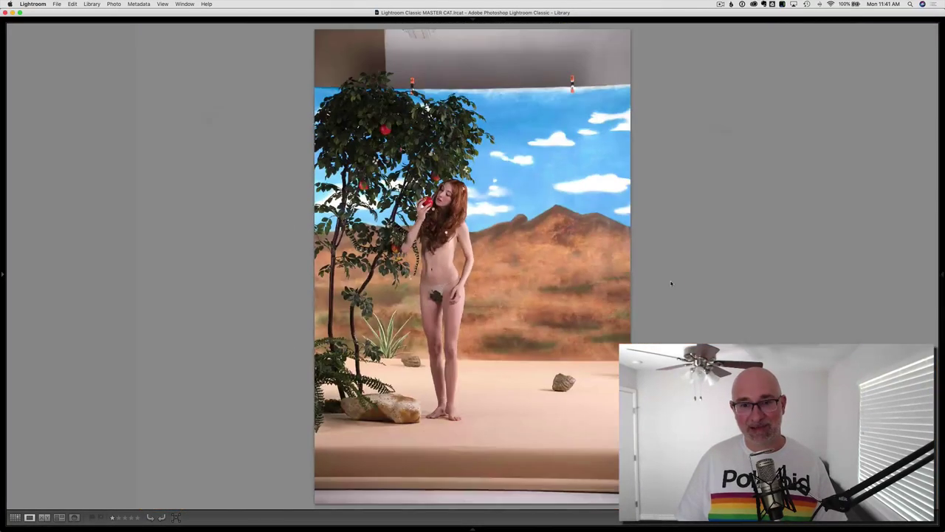
pyautogui.press('g')
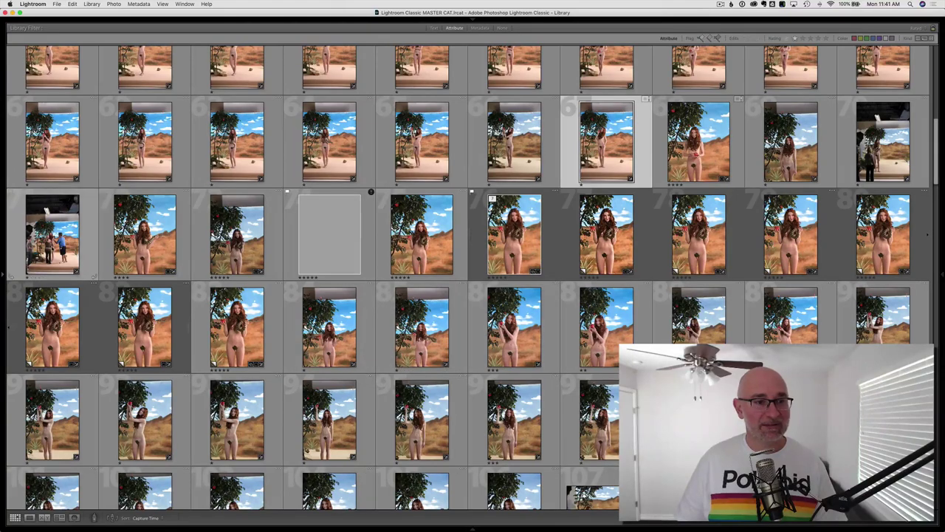
# View the behind-the-scenes and tree-set studio photos full size.
pyautogui.doubleClick(52, 243)
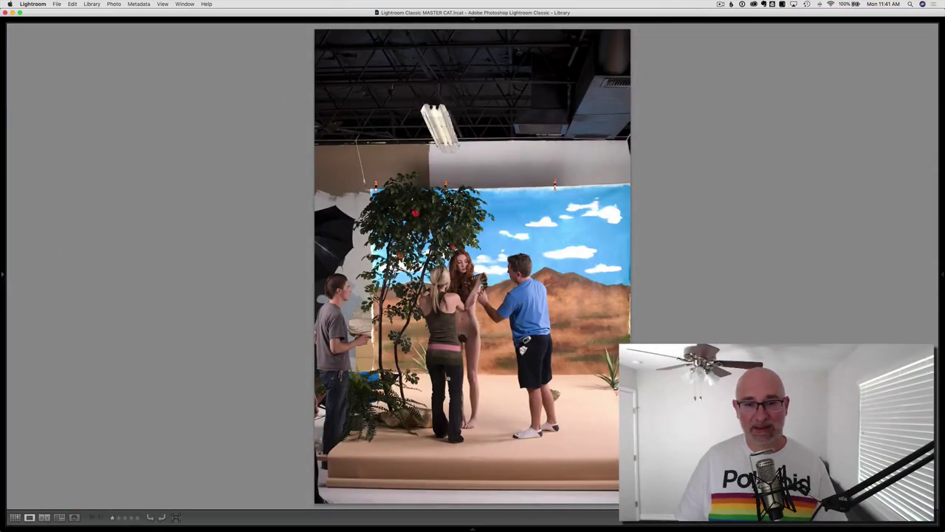
pyautogui.press('g')
pyautogui.scroll(-3, 472, 266)
pyautogui.scroll(-5, 473, 265)
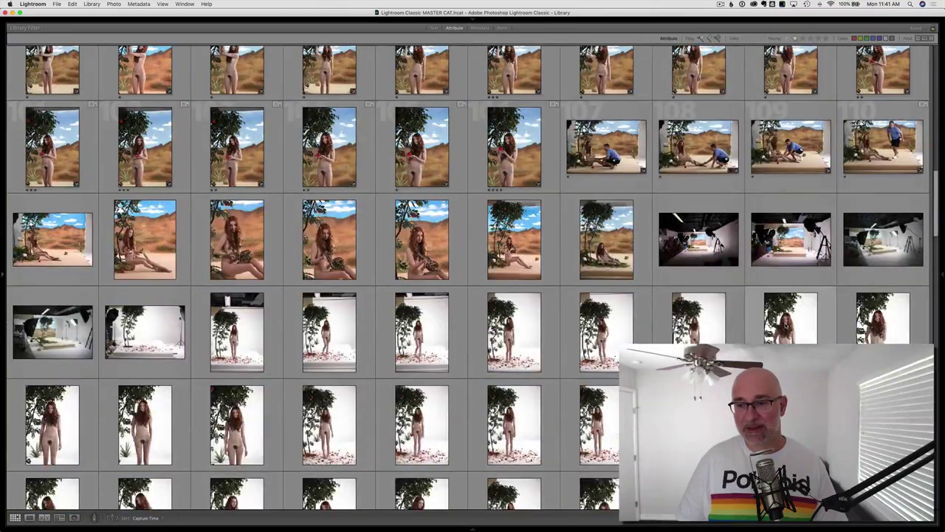
pyautogui.doubleClick(794, 240)
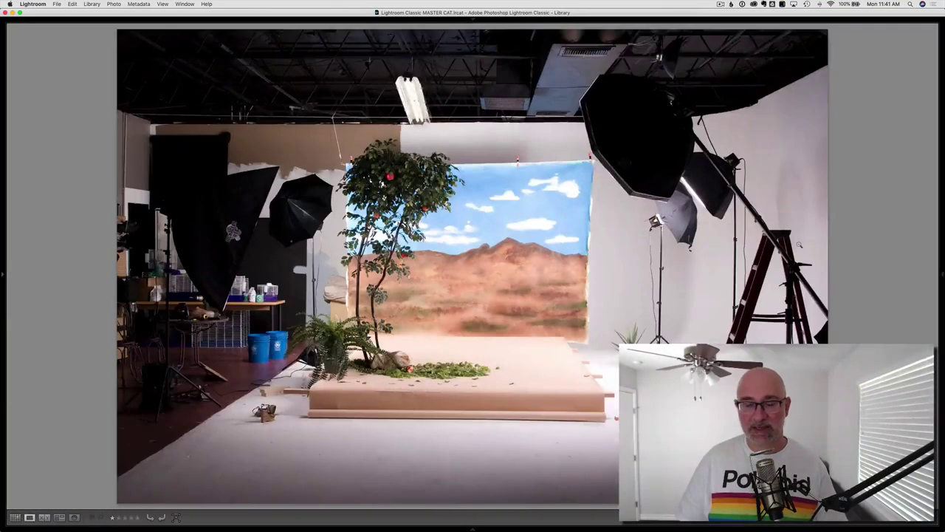
pyautogui.press('Right')
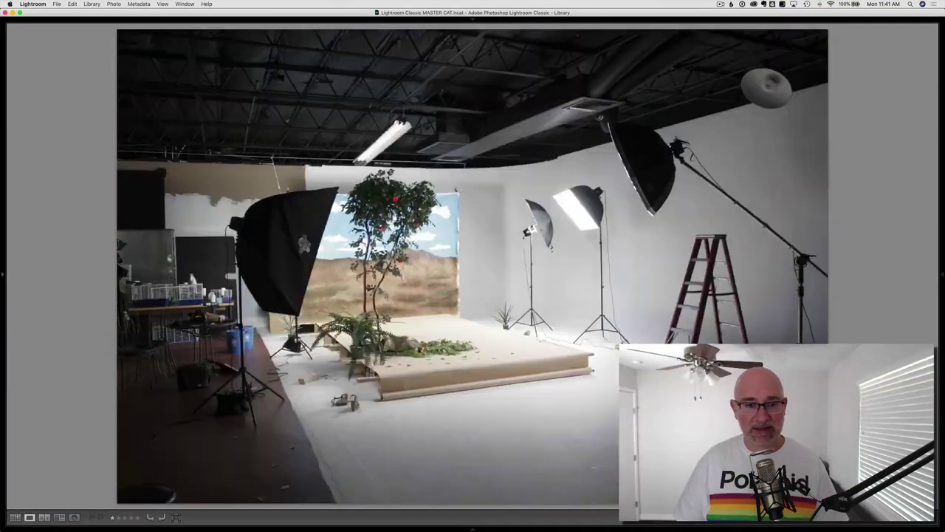
pyautogui.press('g')
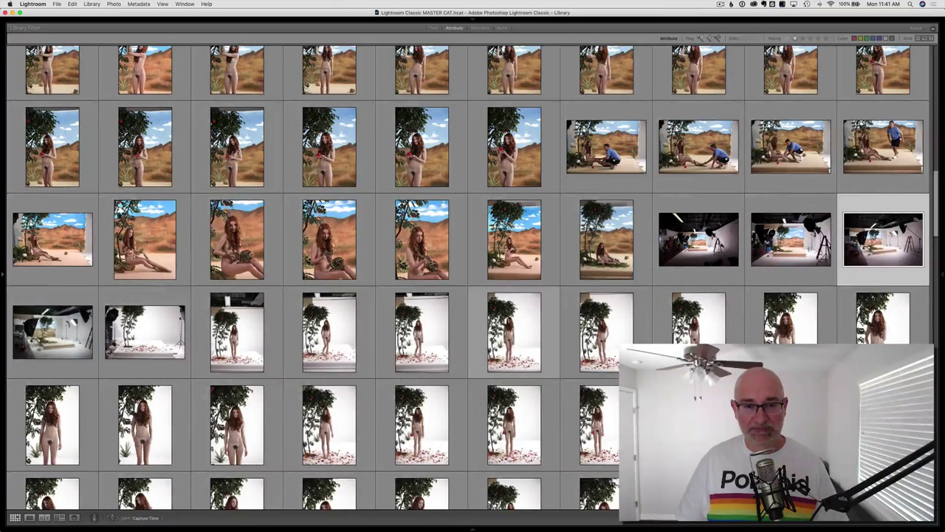
pyautogui.scroll(-6, 369, 259)
pyautogui.scroll(-4, 369, 258)
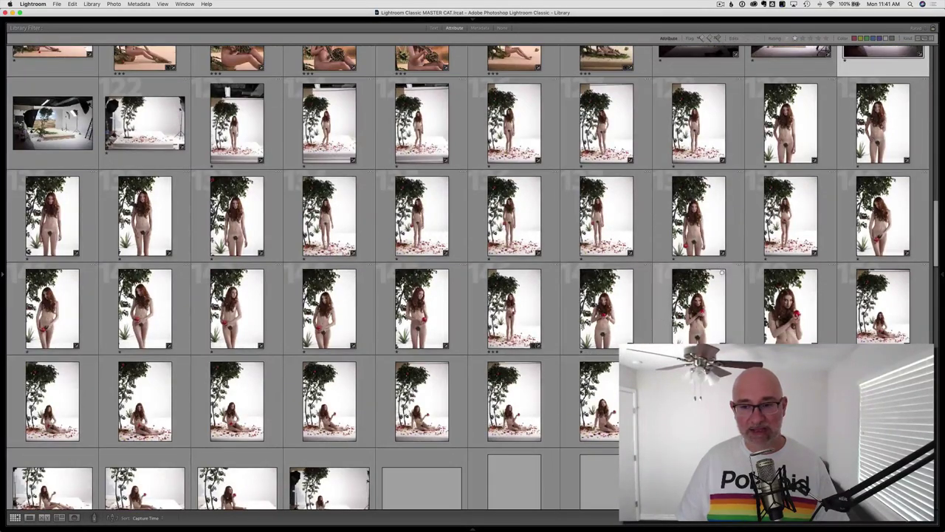
# View the model holding an apple and the seated model among petals full size.
pyautogui.doubleClick(790, 307)
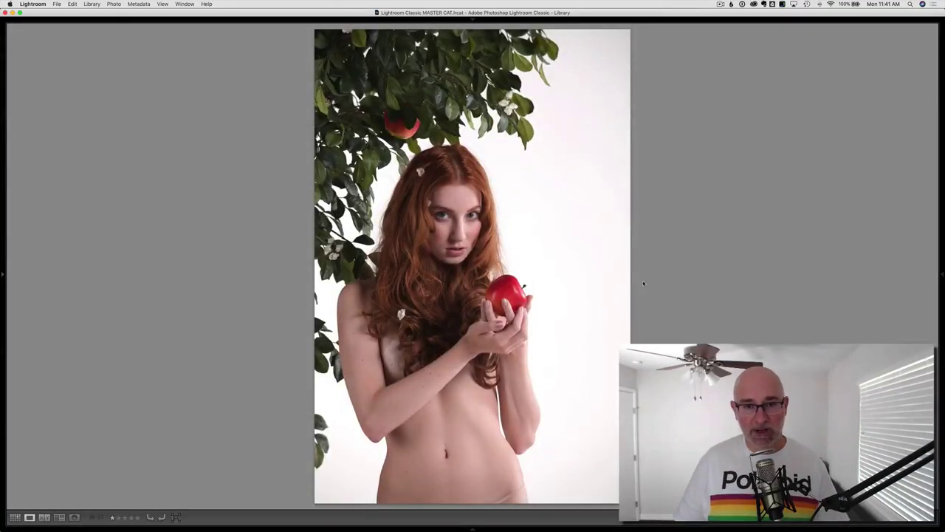
pyautogui.press('g')
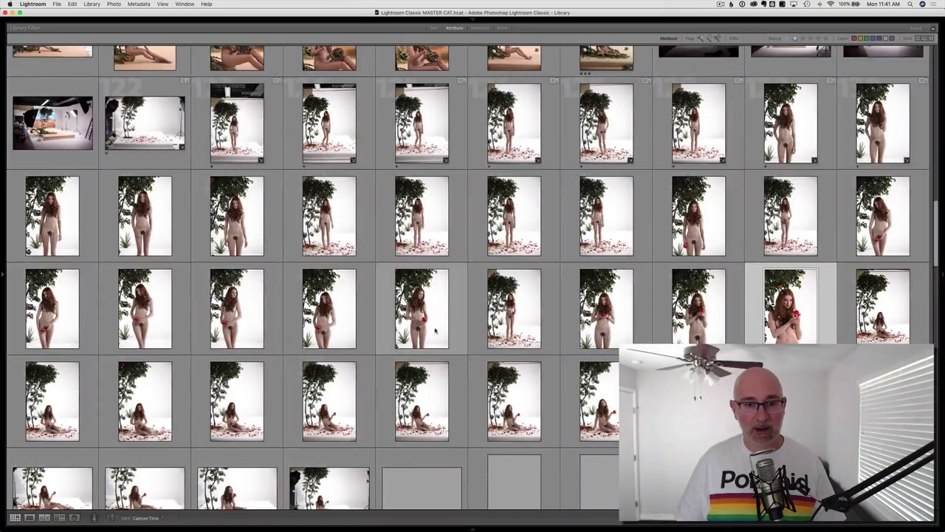
pyautogui.scroll(-10, 435, 330)
pyautogui.scroll(-1, 435, 330)
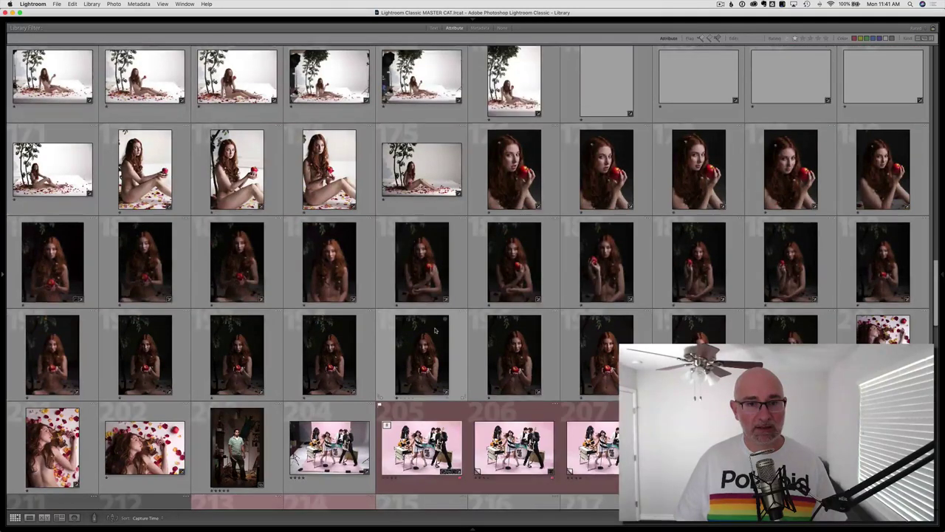
pyautogui.doubleClick(439, 177)
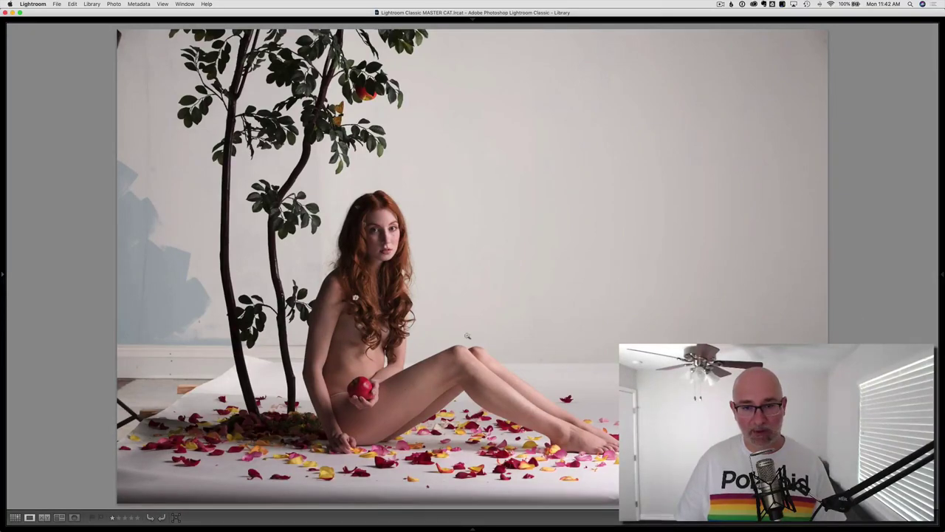
pyautogui.press('g')
pyautogui.scroll(-5, 514, 317)
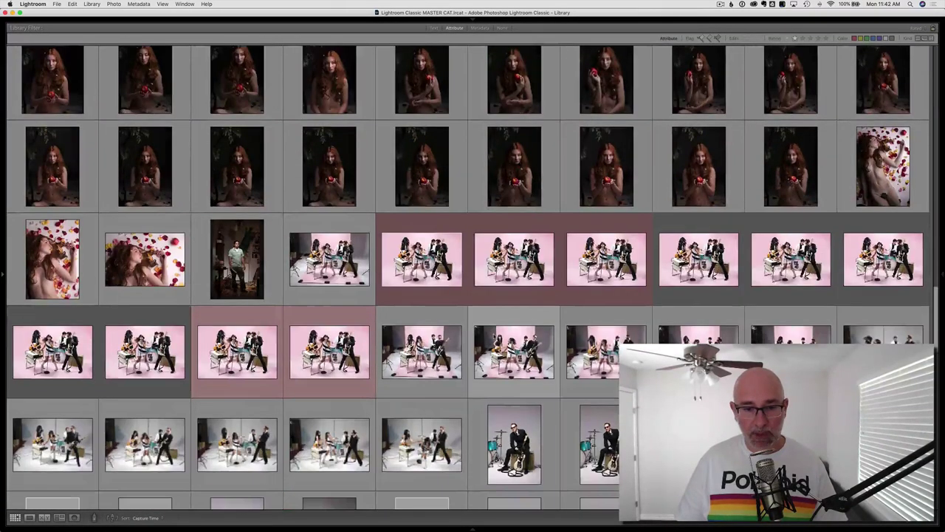
pyautogui.scroll(-3, 514, 318)
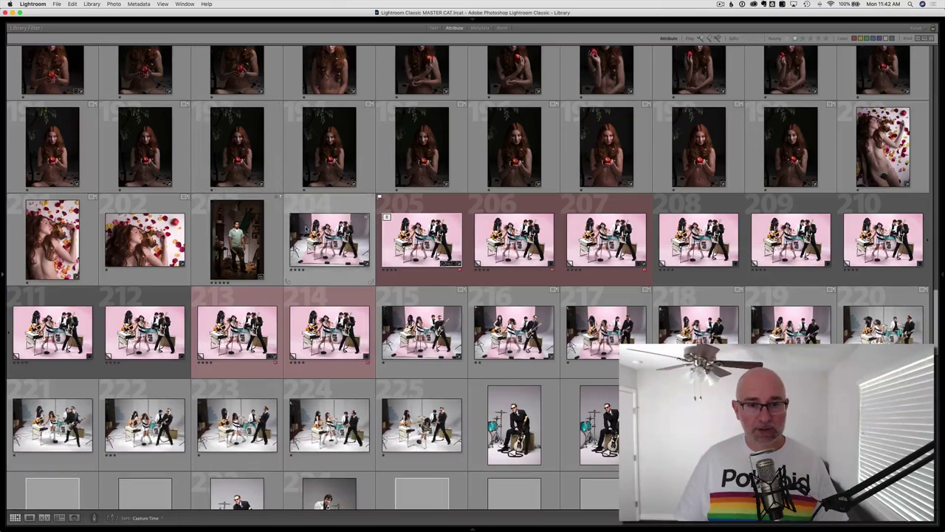
# Compare the grey-studio band photo with its pink-background edited version, then return to Grid.
pyautogui.doubleClick(305, 229)
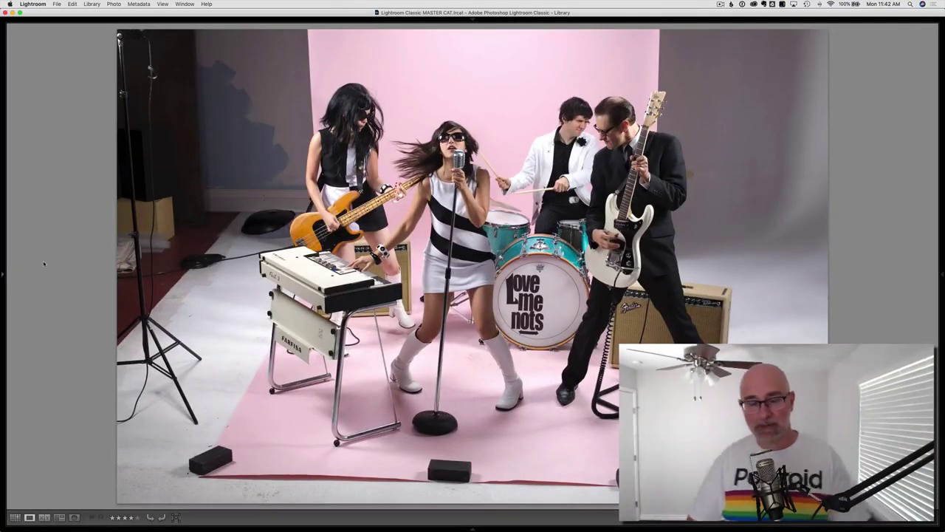
pyautogui.press('Right')
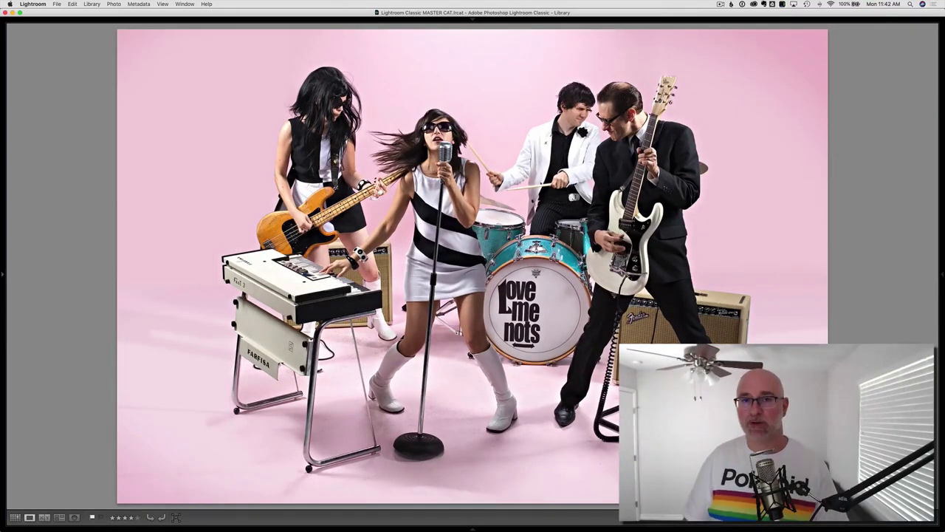
pyautogui.press('g')
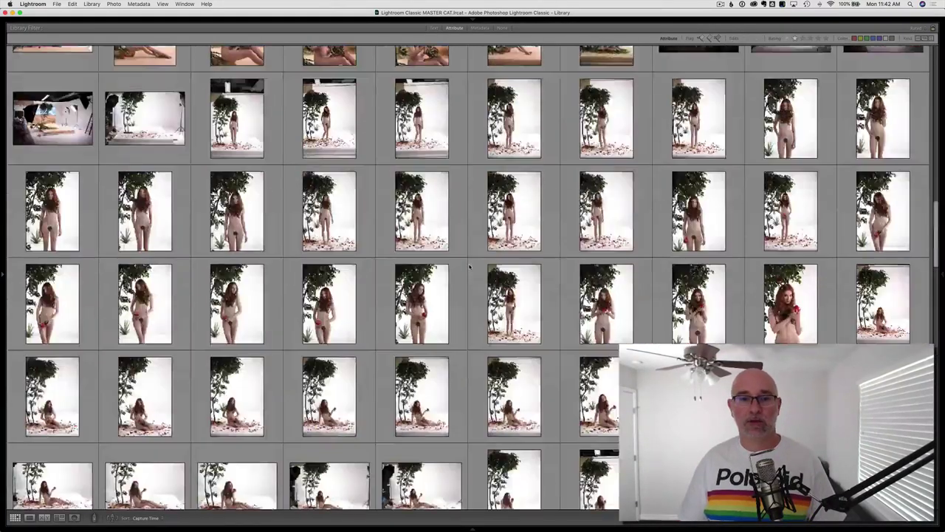
pyautogui.scroll(15, 473, 266)
pyautogui.scroll(3, 470, 267)
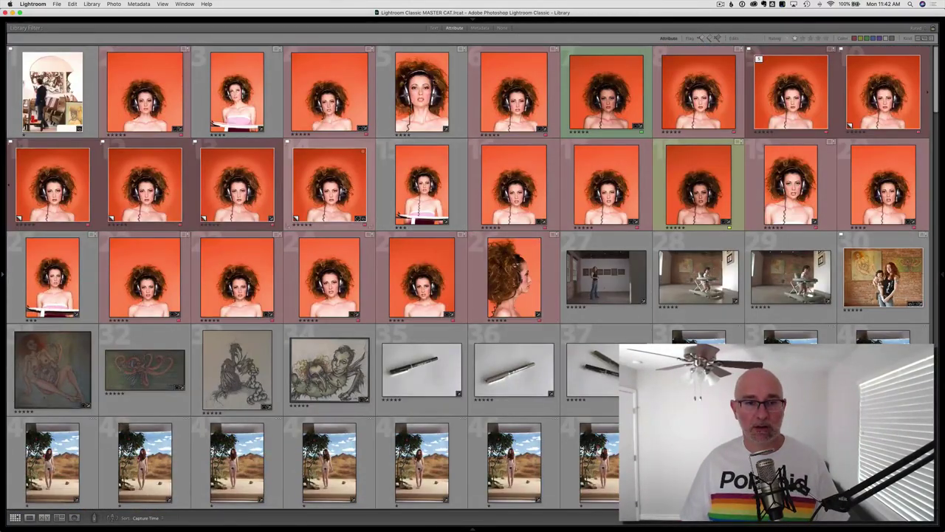
# Add the orange headphones portrait and survey it beside the pink band photo.
pyautogui.click(310, 199)
pyautogui.press('n')
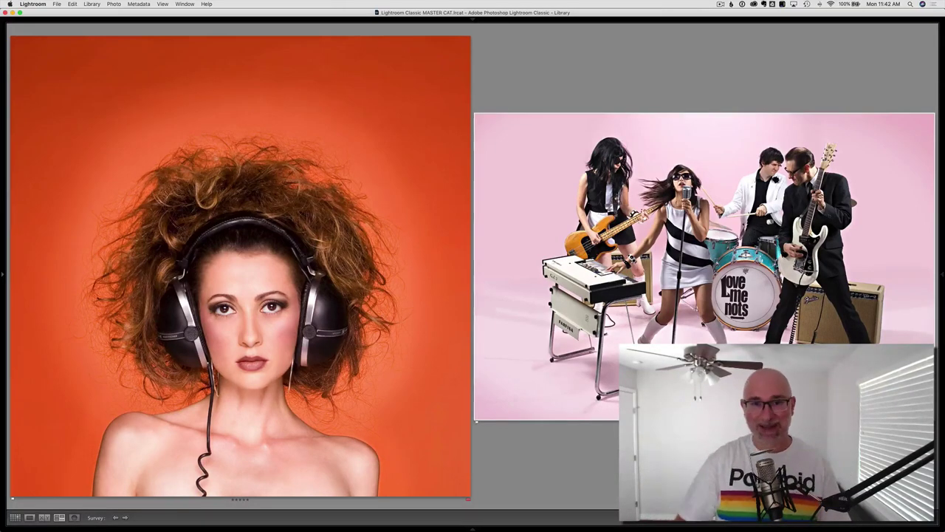
# Show thumbnail extras in Grid and select the grey-backdrop band-member portraits.
pyautogui.press('g')
pyautogui.scroll(-15, 503, 384)
pyautogui.scroll(-5, 503, 384)
pyautogui.scroll(5, 503, 384)
pyautogui.scroll(5, 503, 384)
pyautogui.scroll(5, 503, 384)
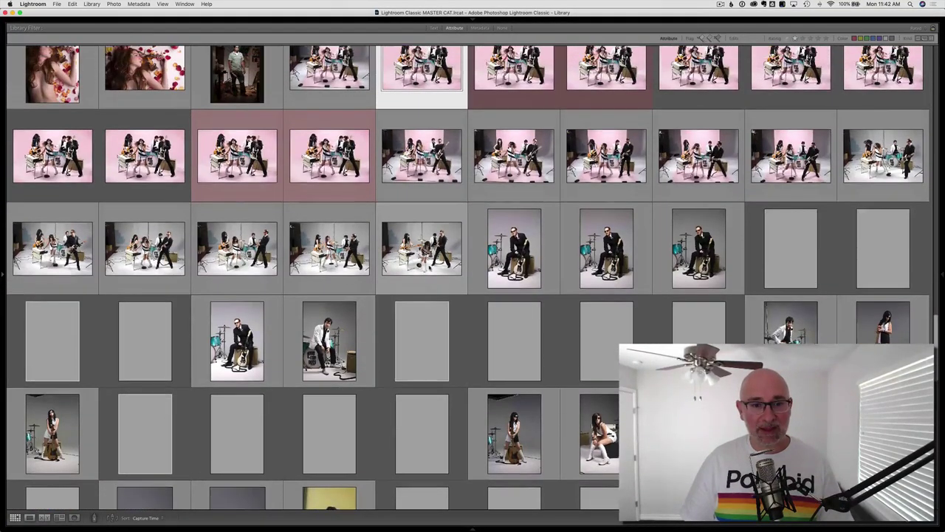
pyautogui.press('j')
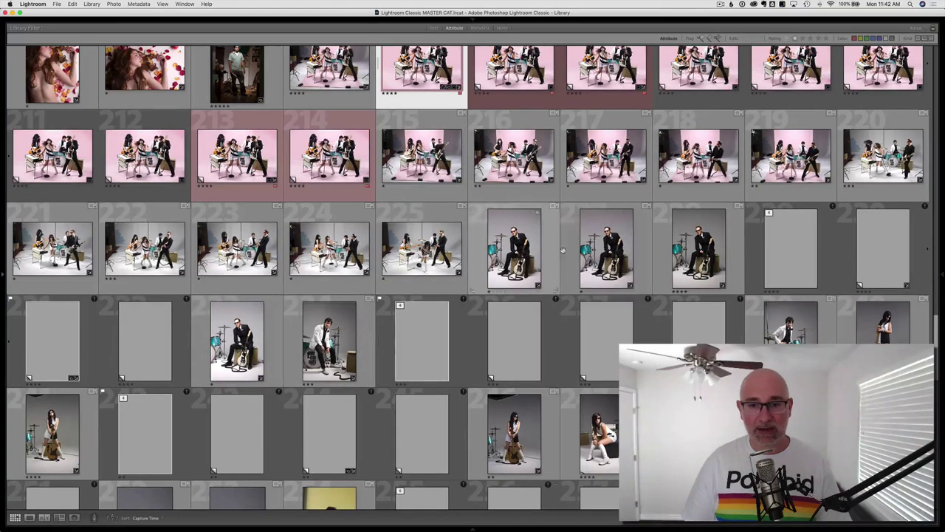
pyautogui.scroll(-3, 699, 247)
pyautogui.scroll(-3, 699, 247)
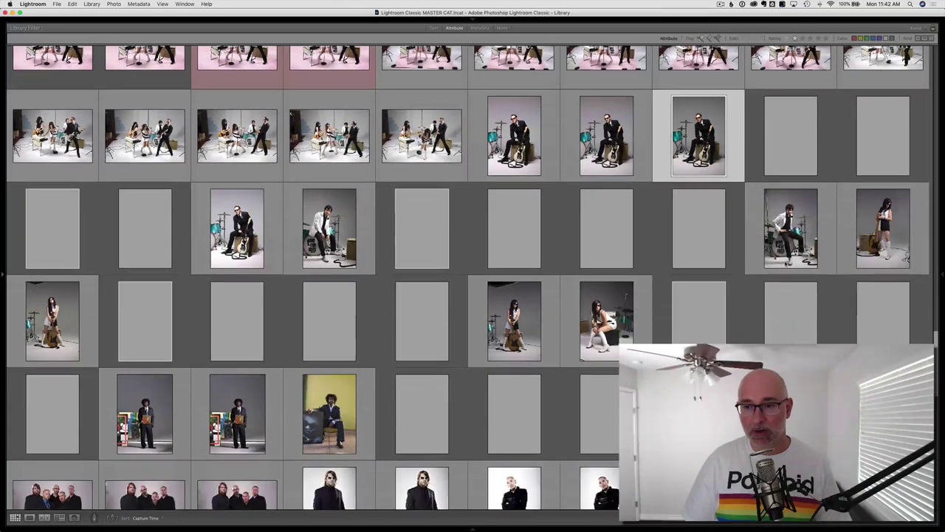
pyautogui.scroll(-2, 699, 248)
pyautogui.moveTo(329, 319)
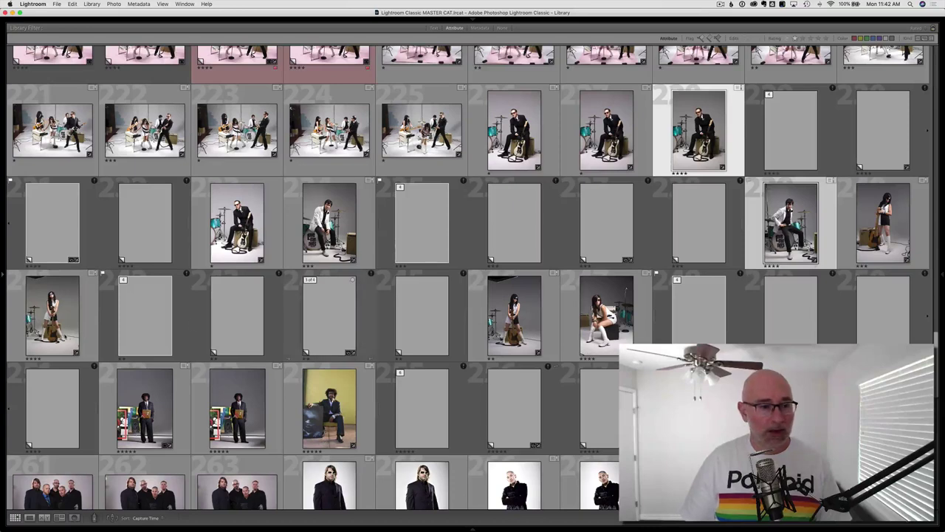
pyautogui.keyDown('super'); pyautogui.click(52, 315); pyautogui.keyUp('super')
pyautogui.keyDown('super'); pyautogui.click(514, 315); pyautogui.keyUp('super')
pyautogui.keyDown('super'); pyautogui.click(606, 315); pyautogui.keyUp('super')
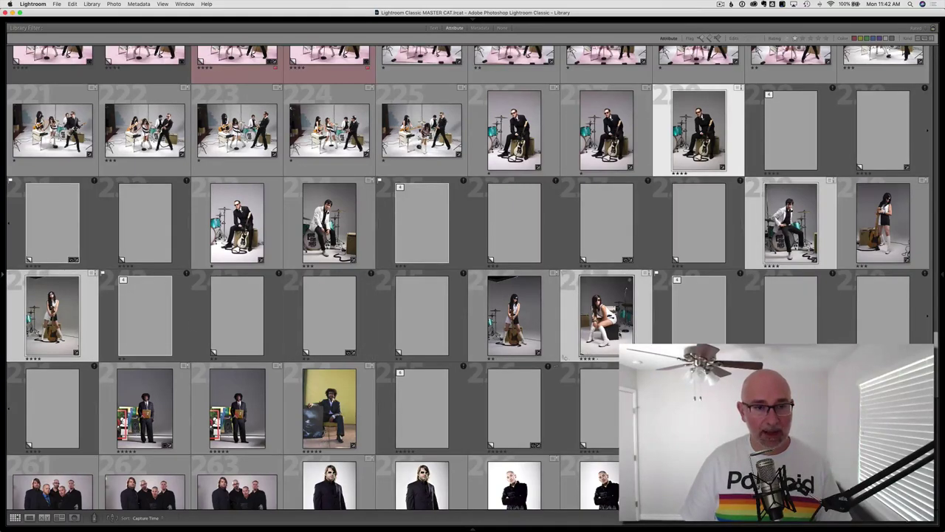
pyautogui.keyDown('super'); pyautogui.click(329, 222); pyautogui.keyUp('super')
# Survey the band portraits, drop the duplicate drummer shot, then return to Grid.
pyautogui.press('n')
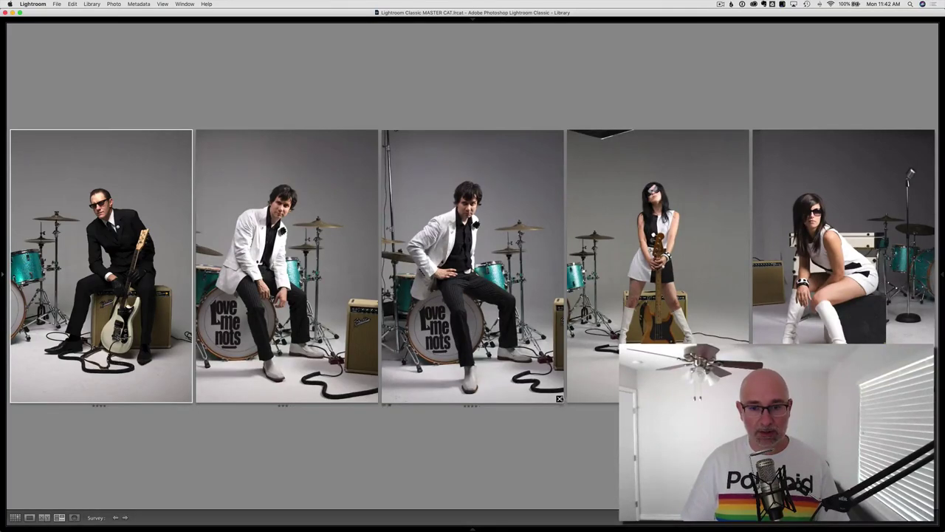
pyautogui.click(561, 399)
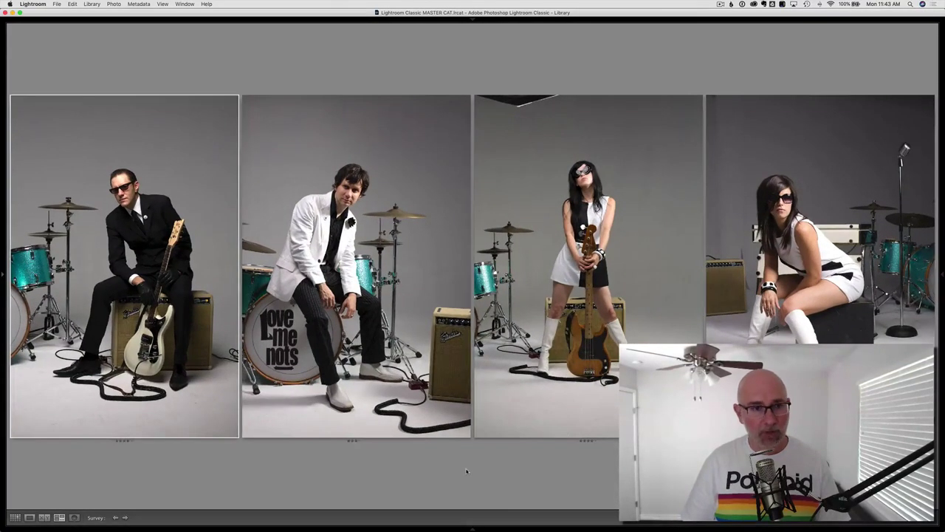
pyautogui.press('g')
pyautogui.scroll(-8, 432, 299)
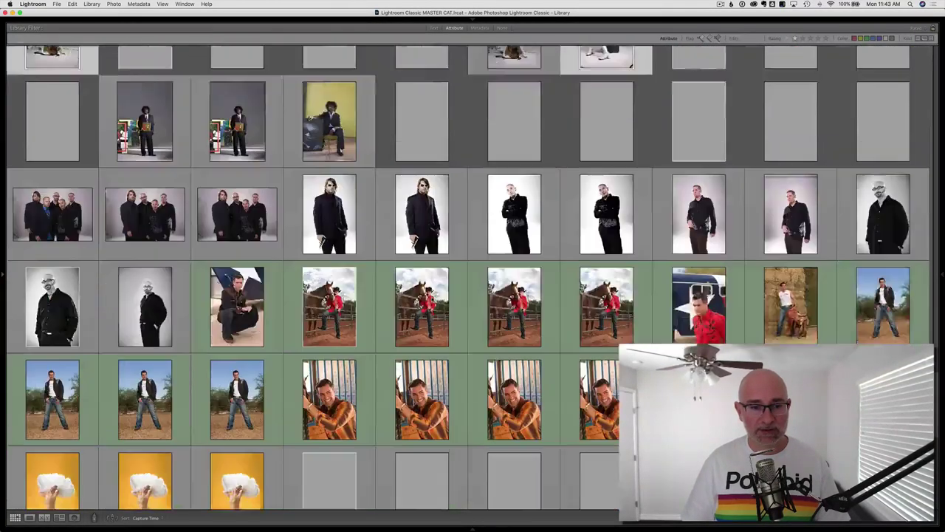
pyautogui.scroll(-4, 432, 299)
pyautogui.scroll(-4, 432, 299)
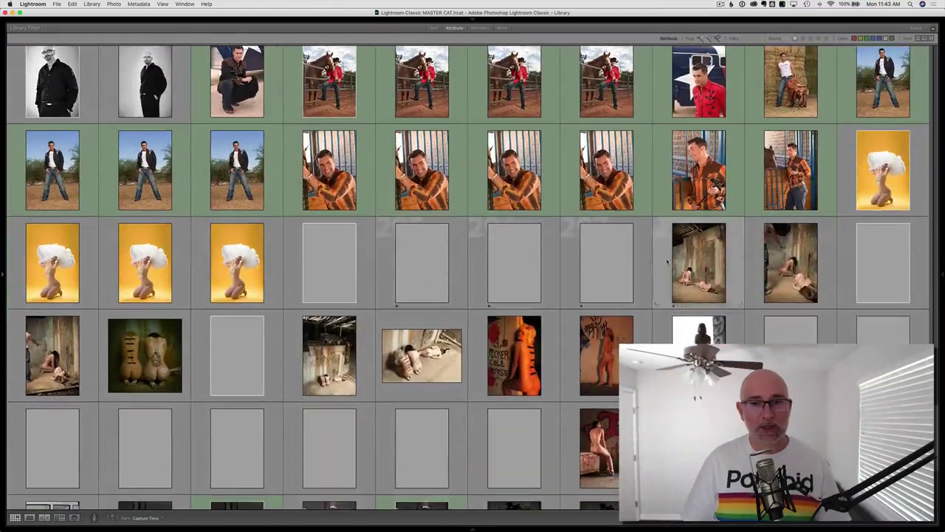
# View the yellow feather-fan portrait and the Merry XMass card in Loupe, returning to Grid.
pyautogui.doubleClick(864, 181)
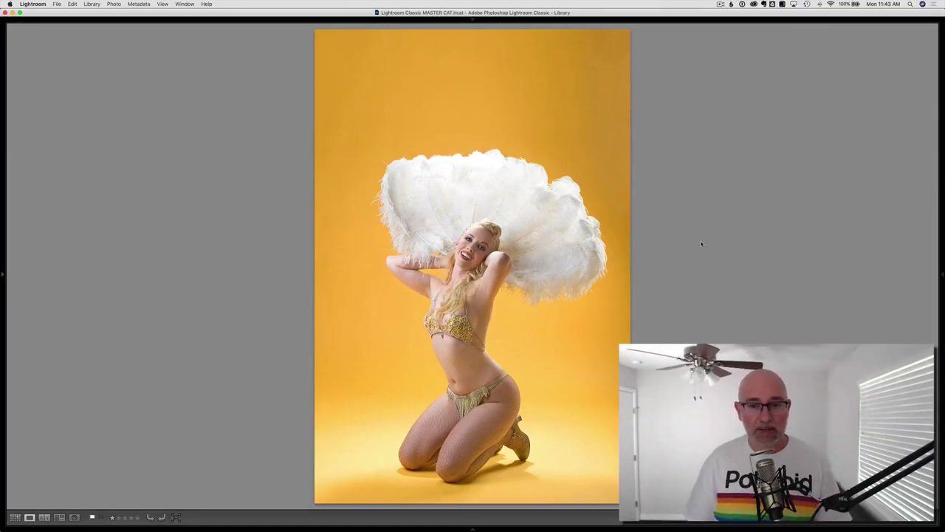
pyautogui.press('g')
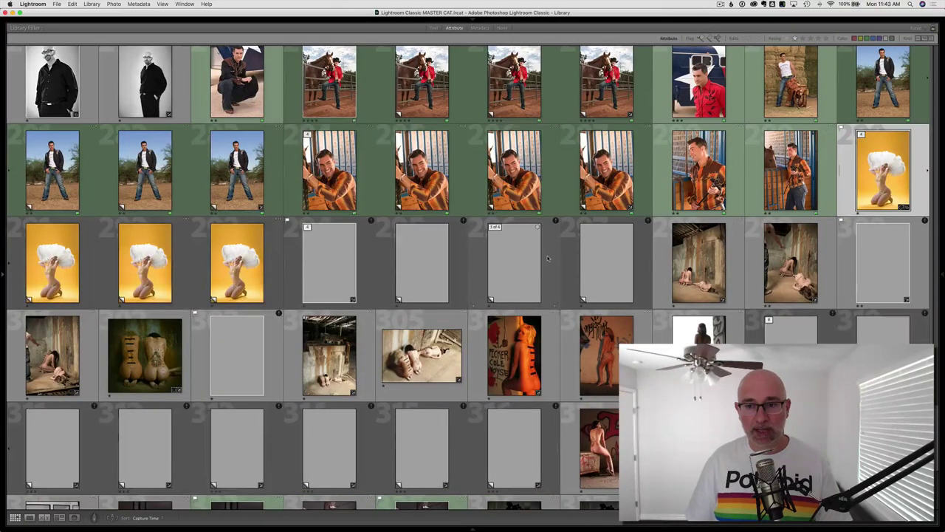
pyautogui.scroll(-5, 548, 258)
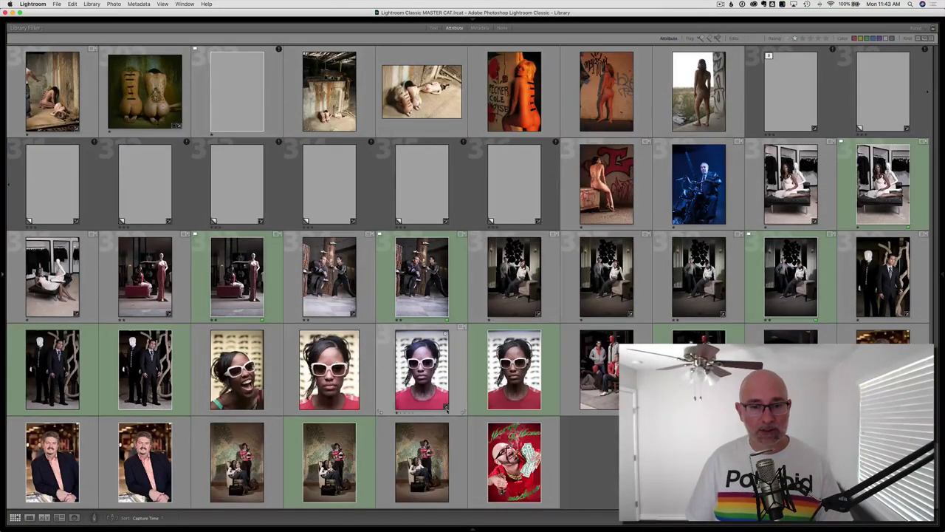
pyautogui.press('e')
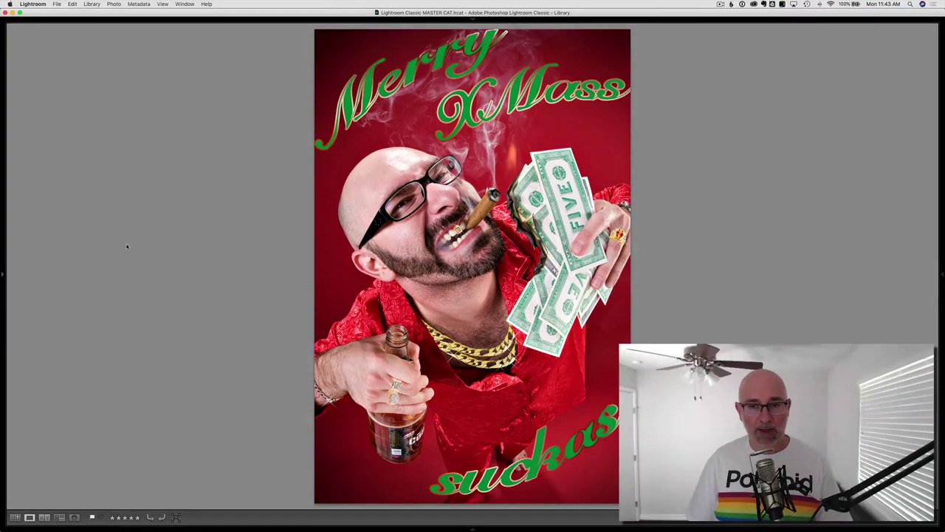
pyautogui.press('g')
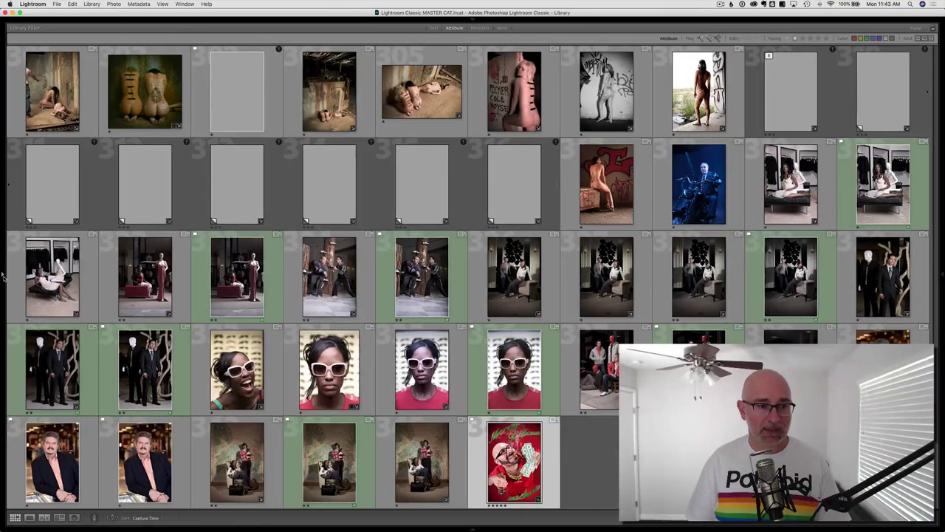
# Reveal the left panel, open the 2007 folder with subfolders collapsed, and filter to rated photos.
pyautogui.click(2, 274)
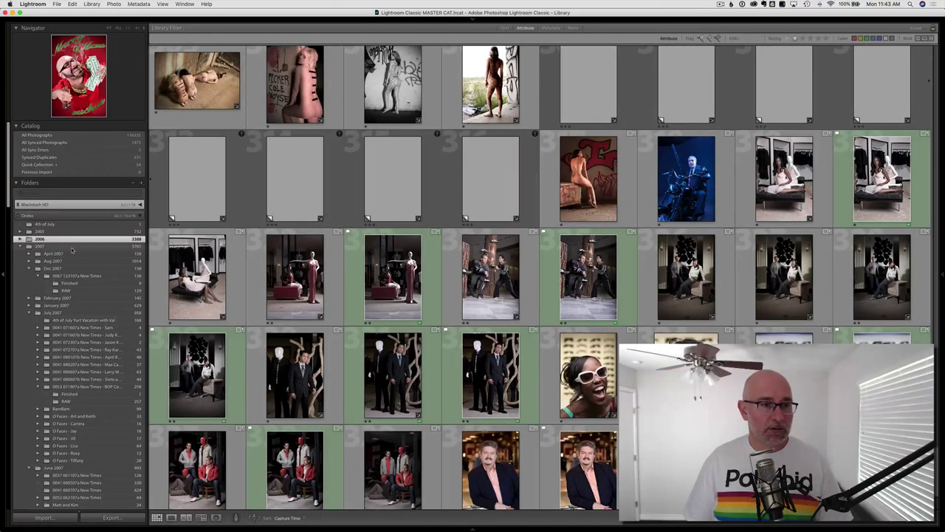
pyautogui.click(41, 246)
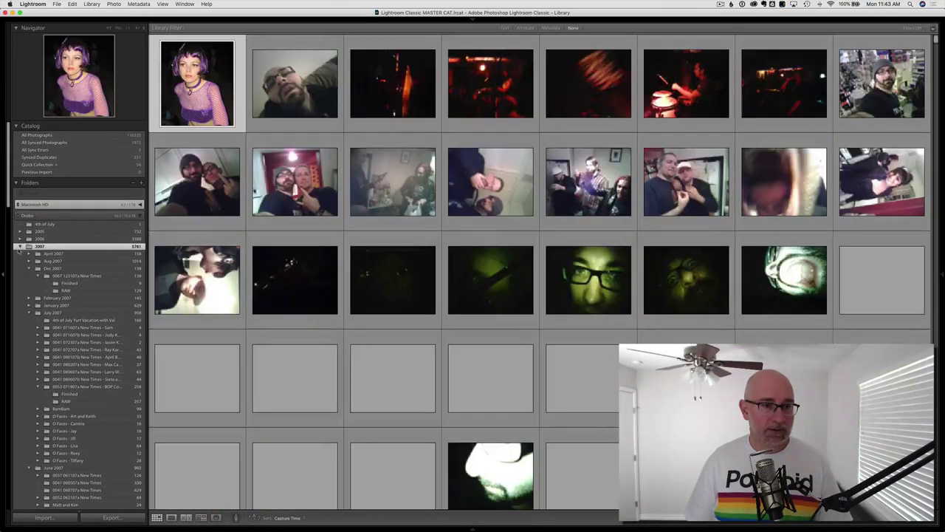
pyautogui.click(20, 246)
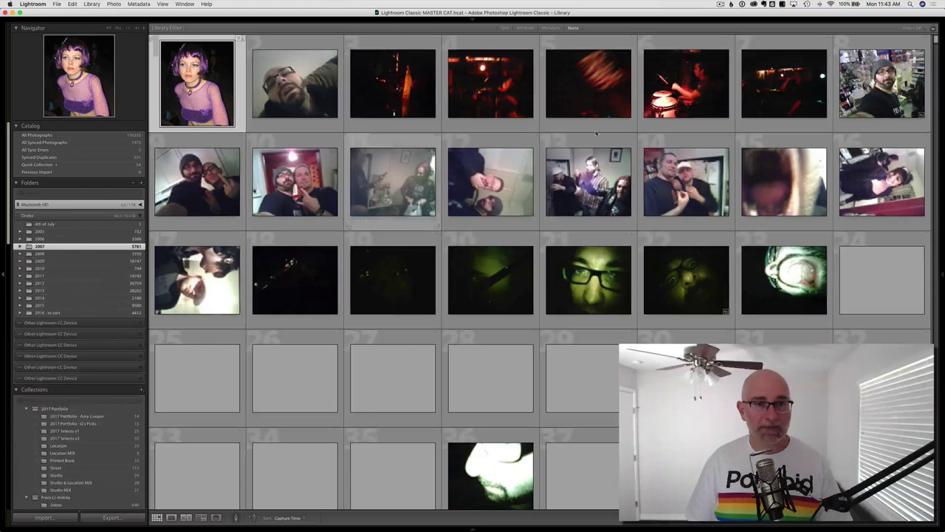
pyautogui.click(918, 29)
pyautogui.click(897, 43)
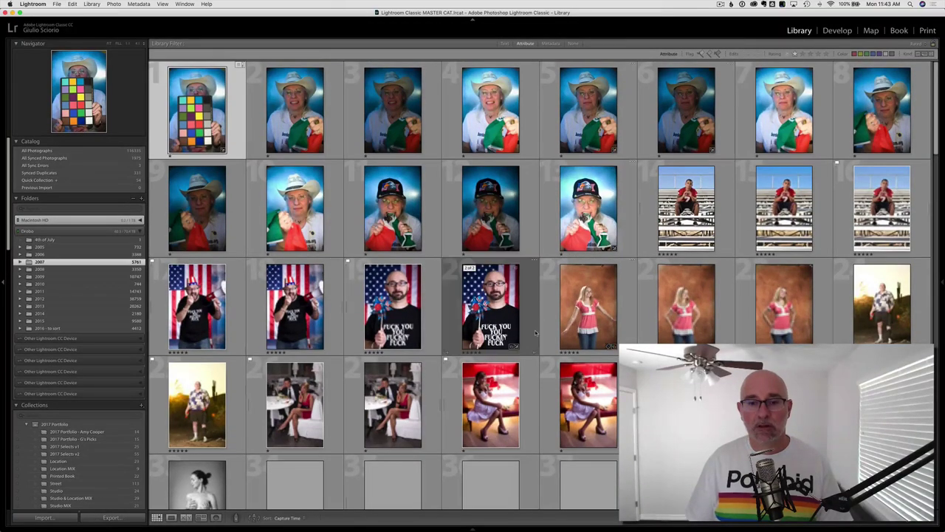
pyautogui.scroll(-4, 691, 94)
pyautogui.scroll(-4, 690, 94)
pyautogui.scroll(-3, 691, 95)
pyautogui.scroll(-3, 691, 95)
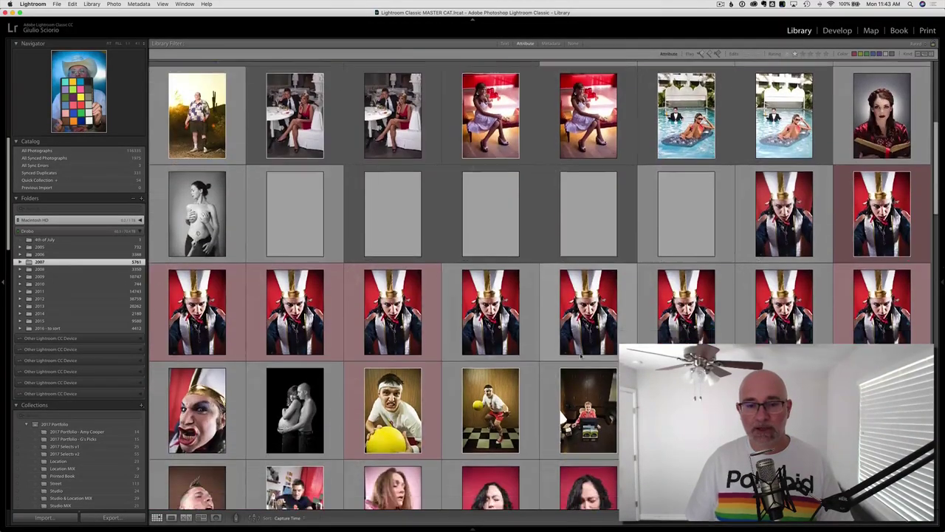
pyautogui.scroll(-3, 690, 95)
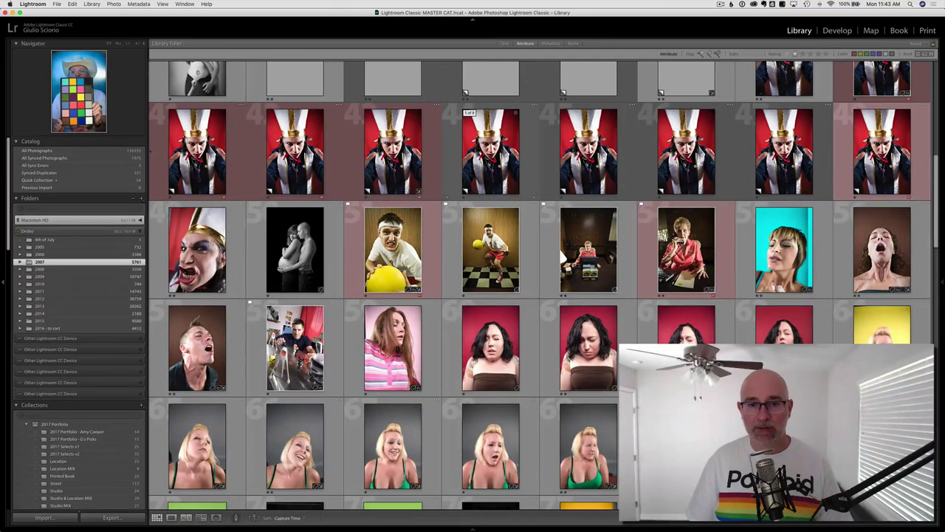
# Preview the crowned portrait and survey the two selected portraits.
pyautogui.doubleClick(492, 151)
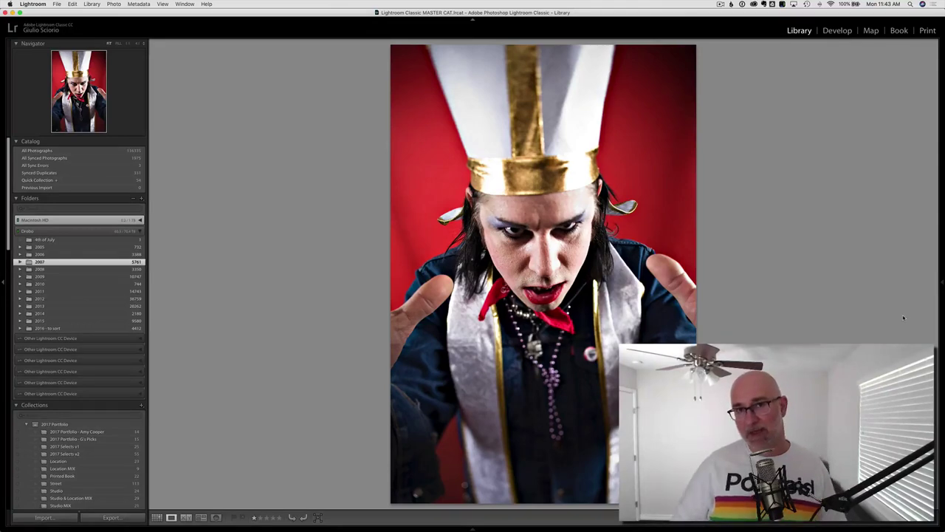
pyautogui.press('g')
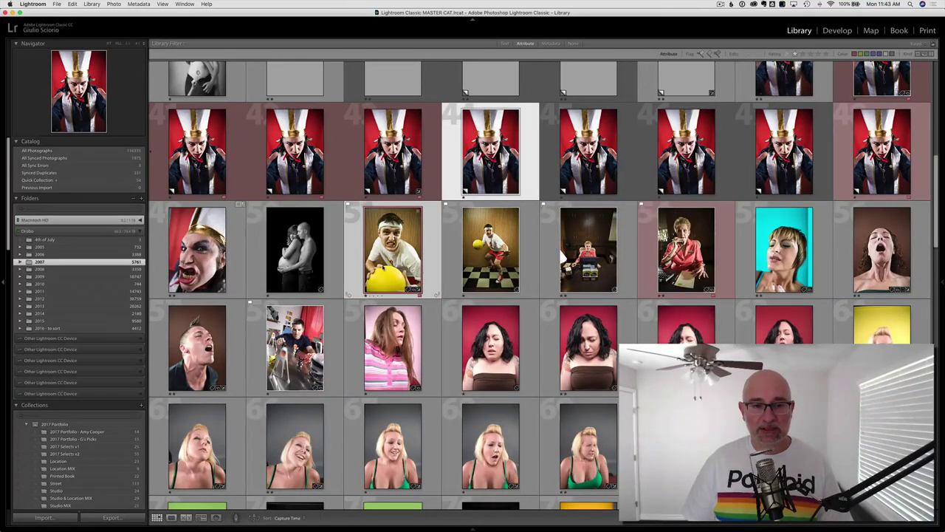
pyautogui.press('n')
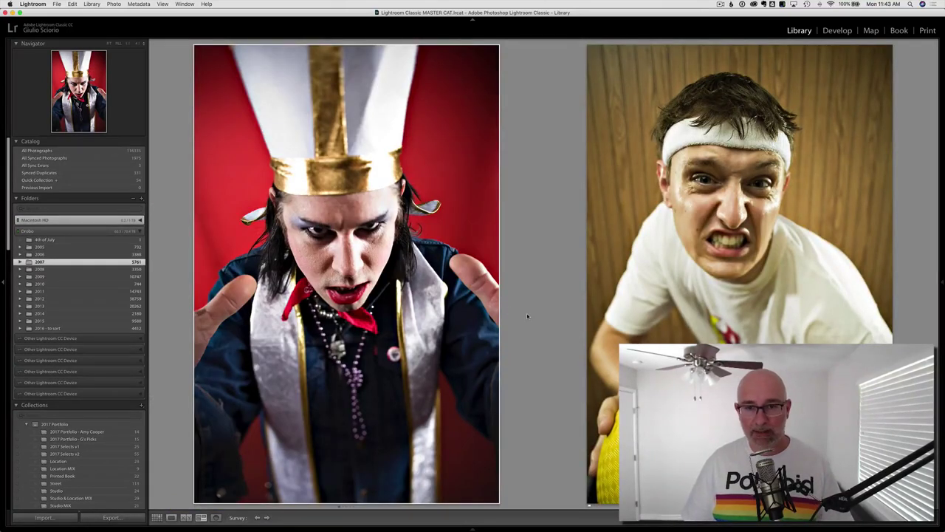
pyautogui.press('g')
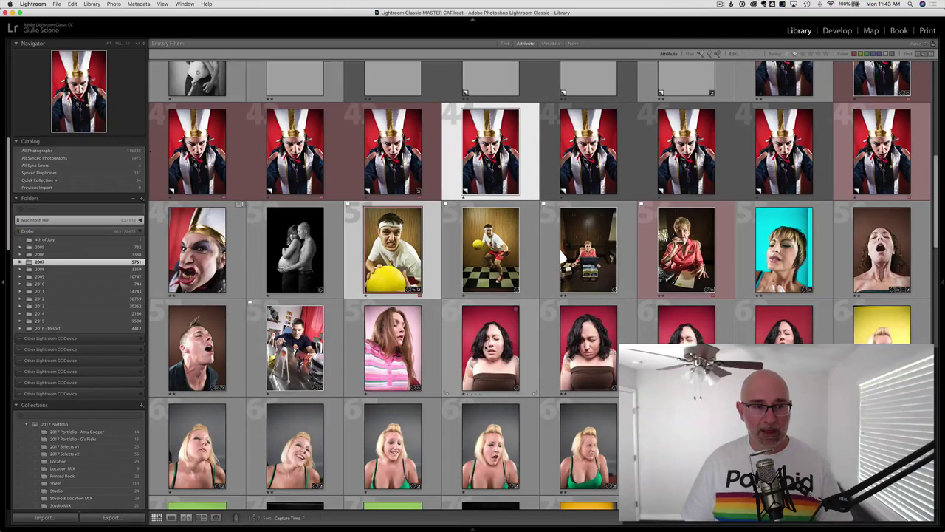
pyautogui.scroll(-3, 310, 255)
pyautogui.scroll(-2, 310, 255)
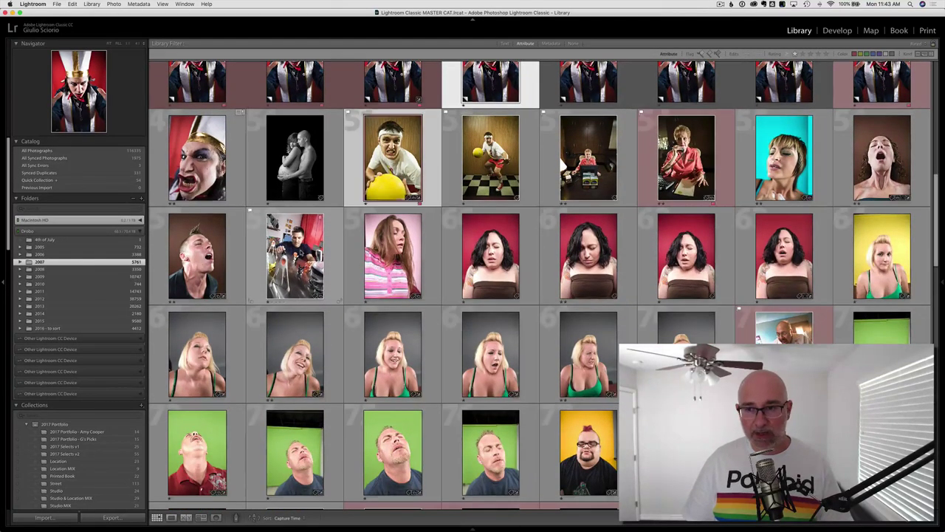
# View the man-with-toys photo, then survey it with the headband man added.
pyautogui.doubleClick(300, 253)
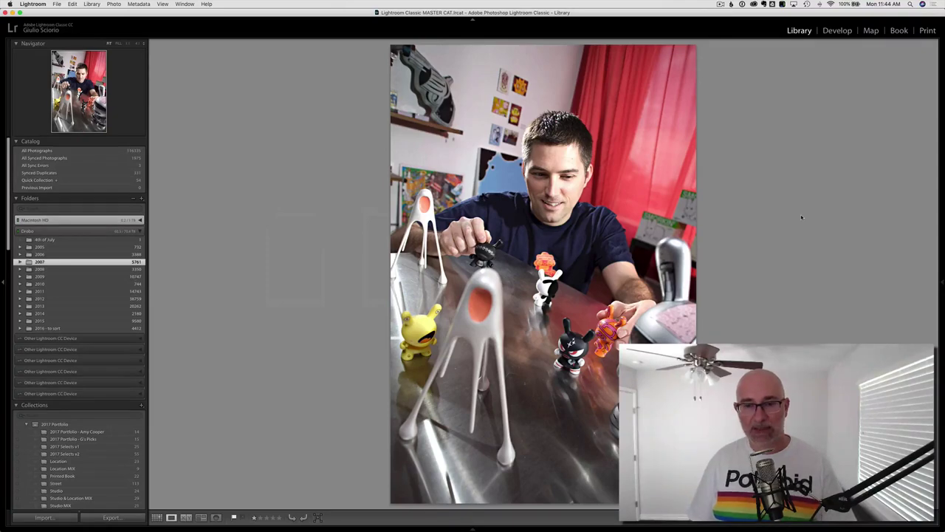
pyautogui.press('g')
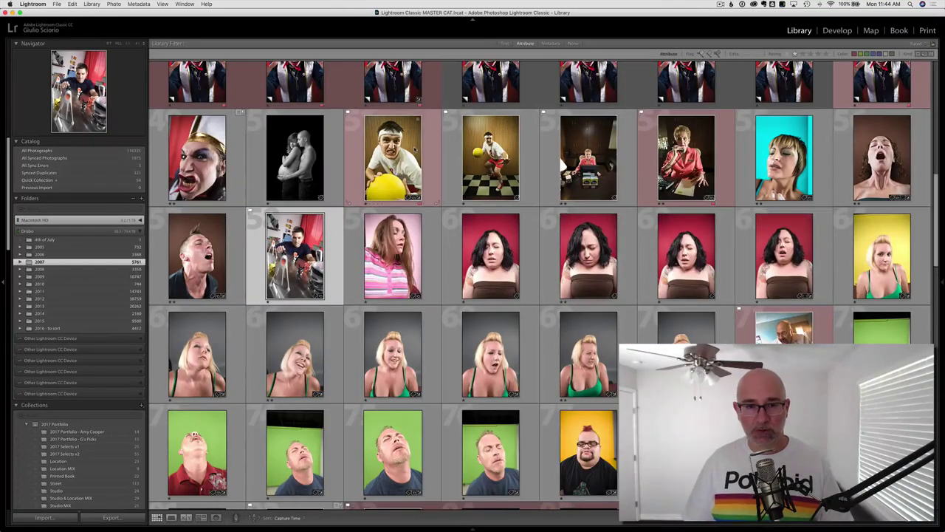
pyautogui.keyDown('super'); pyautogui.click(414, 146); pyautogui.keyUp('super')
pyautogui.press('n')
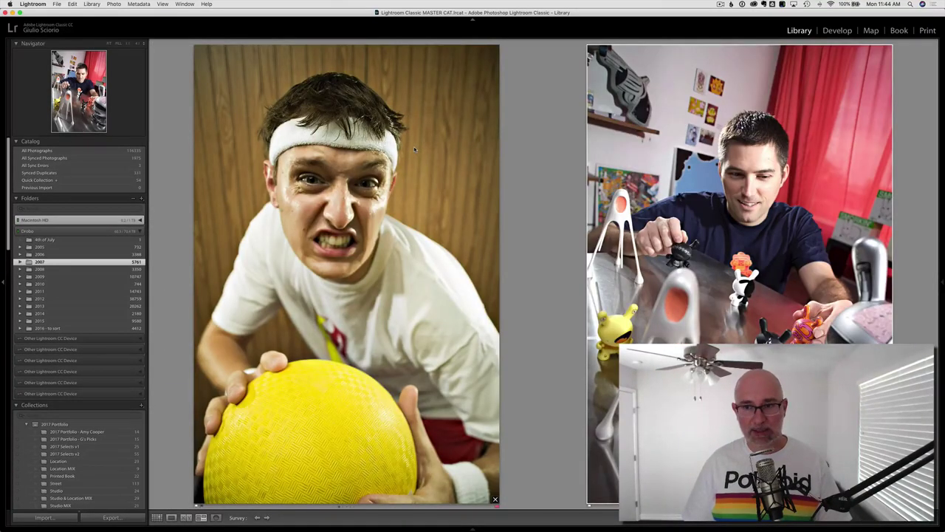
pyautogui.press('g')
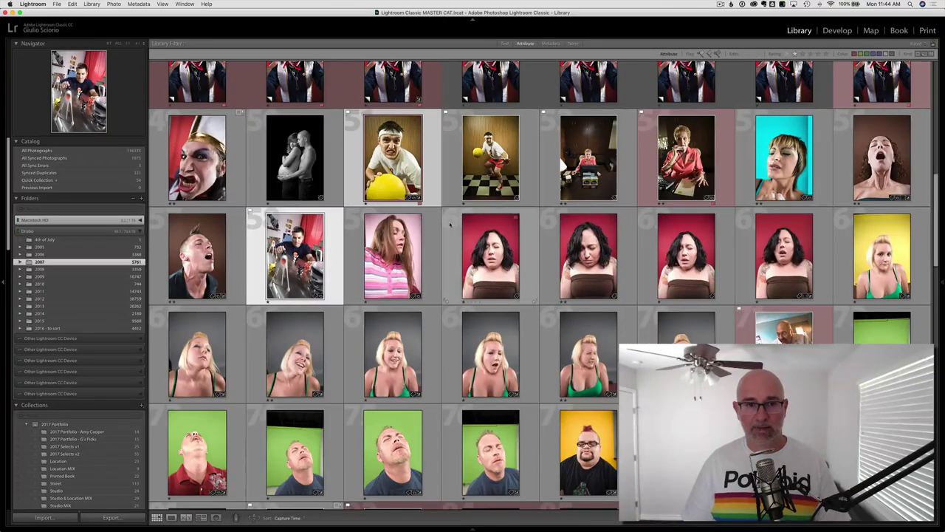
pyautogui.scroll(5, 449, 225)
pyautogui.scroll(3, 450, 225)
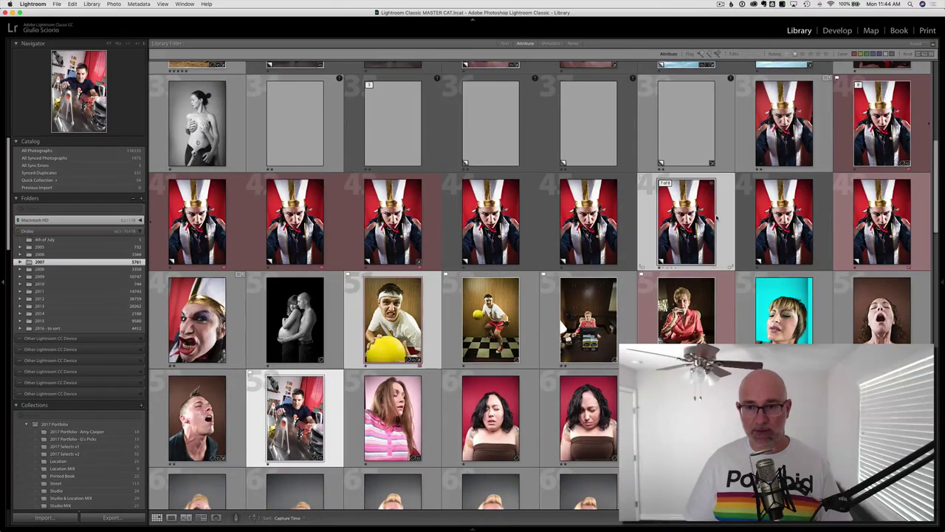
# Add the crowned portrait and phone-call woman, surveying three then four portraits full-screen.
pyautogui.keyDown('super'); pyautogui.click(715, 218); pyautogui.keyUp('super')
pyautogui.press('n')
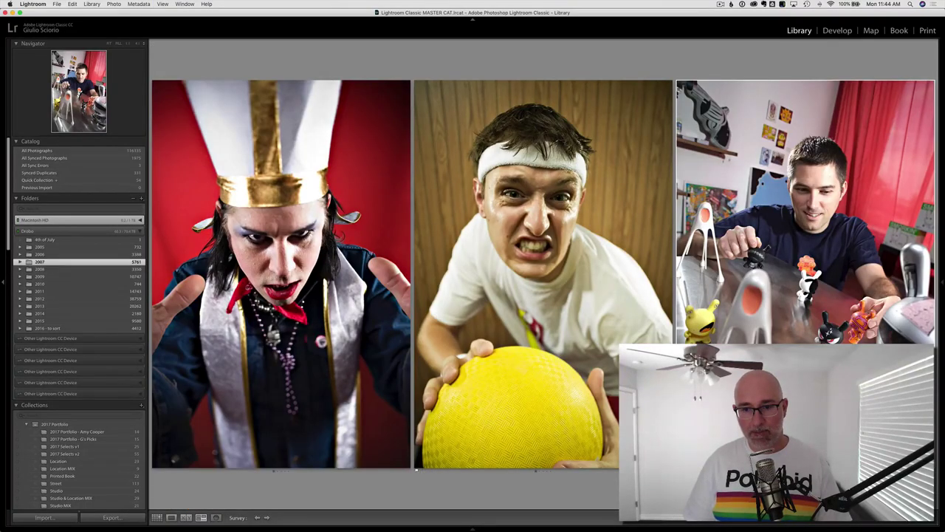
pyautogui.press('g')
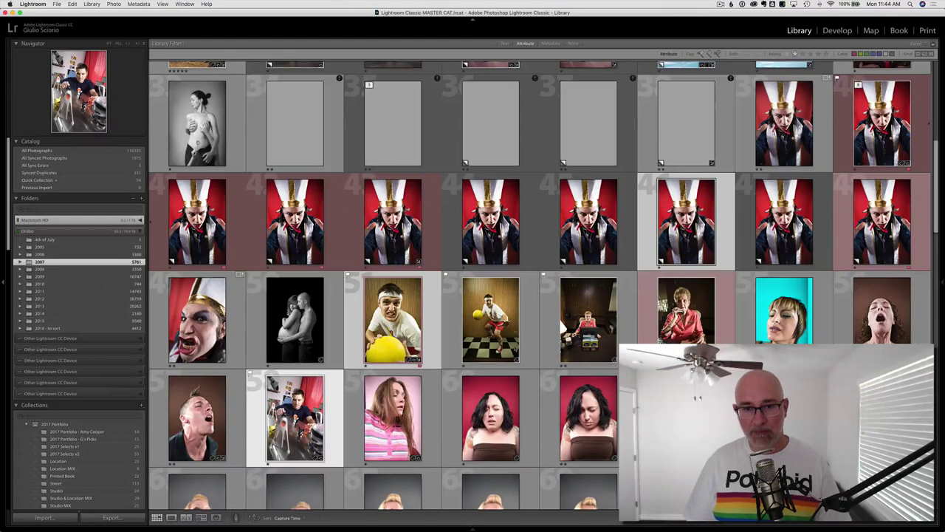
pyautogui.scroll(-3, 707, 221)
pyautogui.keyDown('super'); pyautogui.click(707, 222); pyautogui.keyUp('super')
pyautogui.press('n')
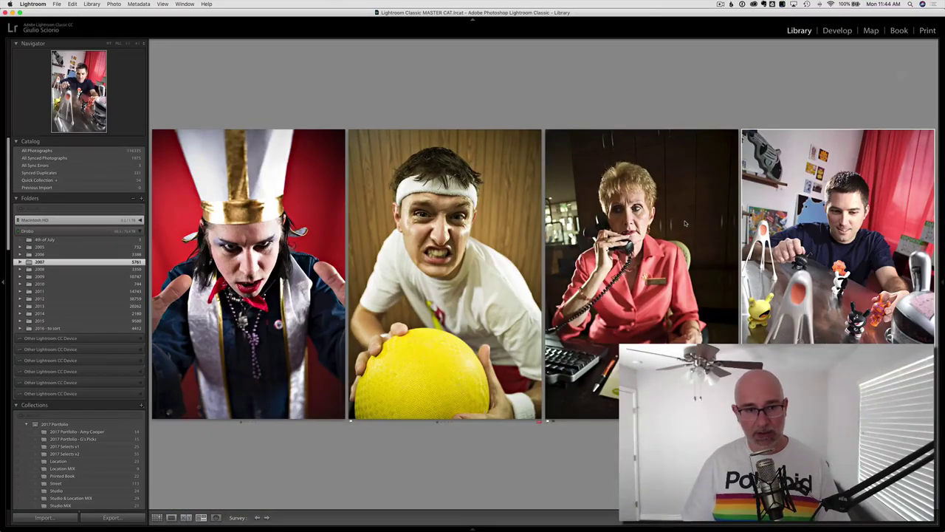
pyautogui.hotkey('shift', 'Tab')
pyautogui.press('g')
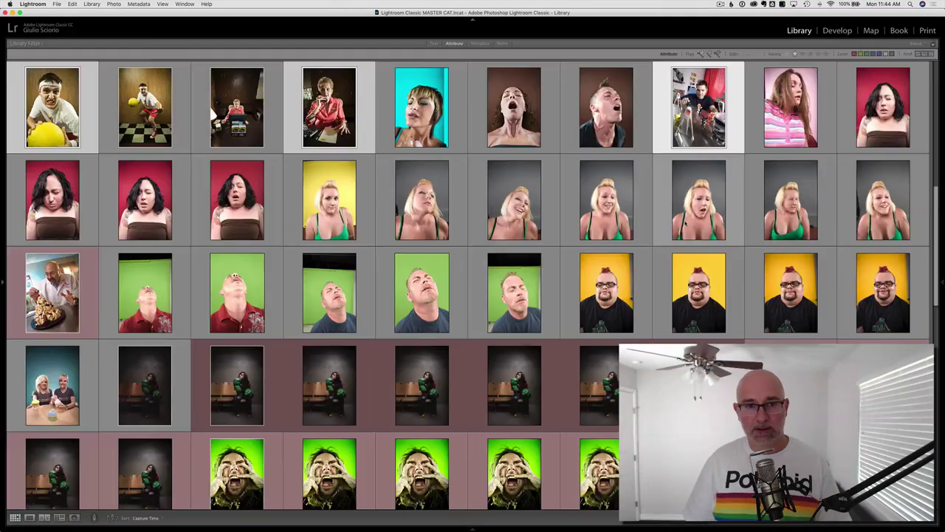
pyautogui.scroll(-5, 364, 242)
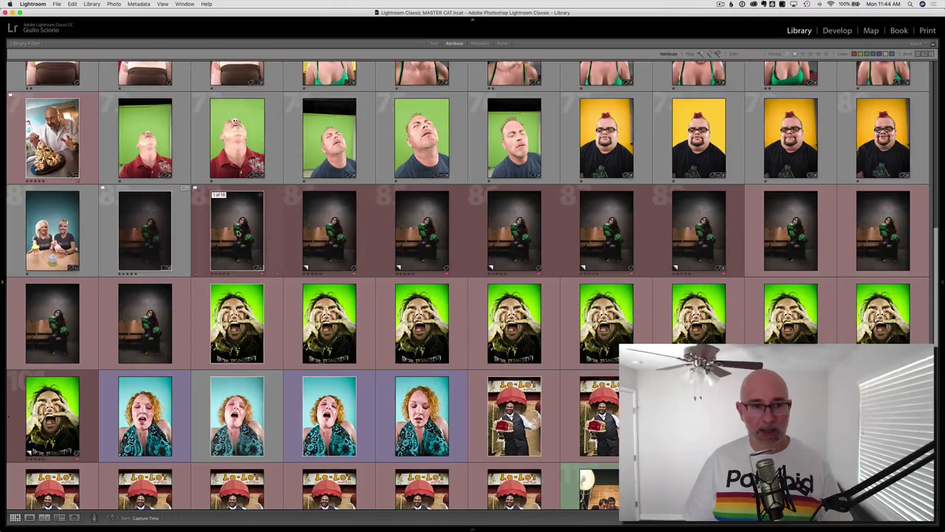
# Survey all five with the green-fists portrait, then drop the crowned, dodgeball and toy-man shots.
pyautogui.keyDown('super'); pyautogui.click(222, 221); pyautogui.keyUp('super')
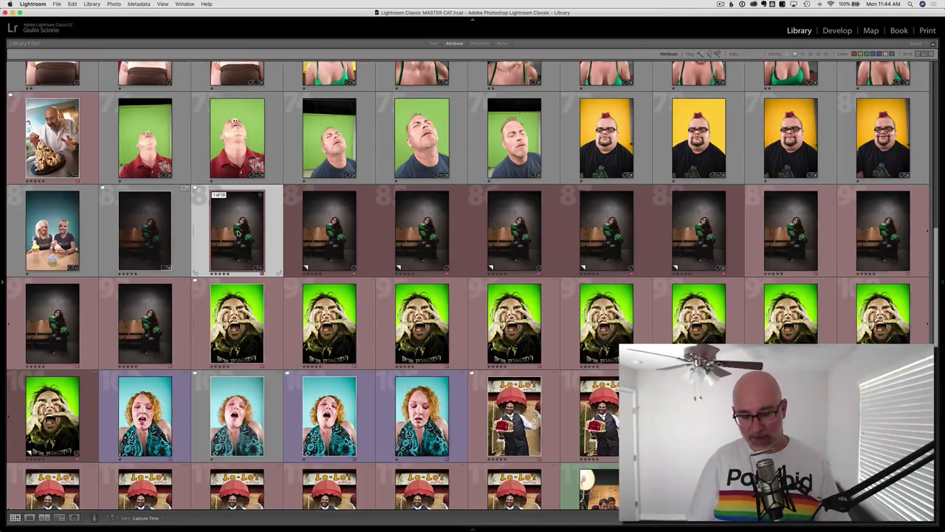
pyautogui.press('n')
pyautogui.press('e')
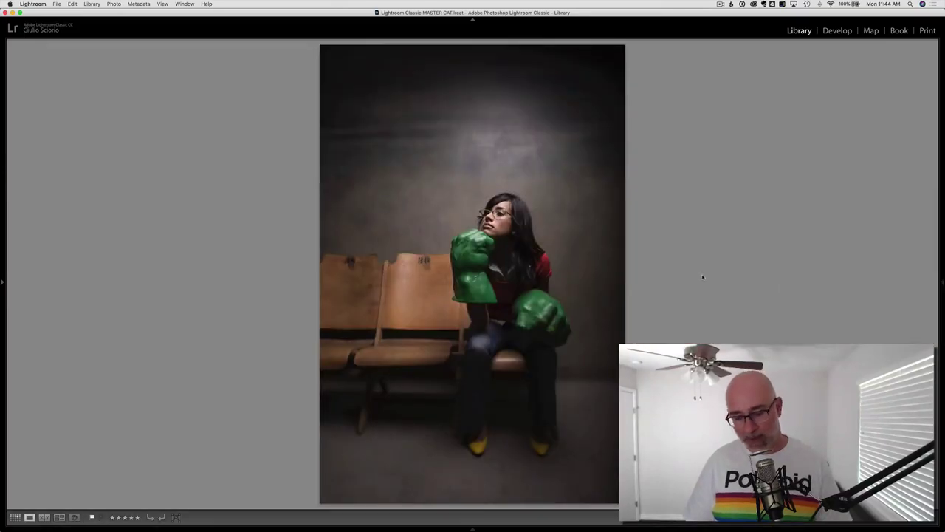
pyautogui.press('g')
pyautogui.press('n')
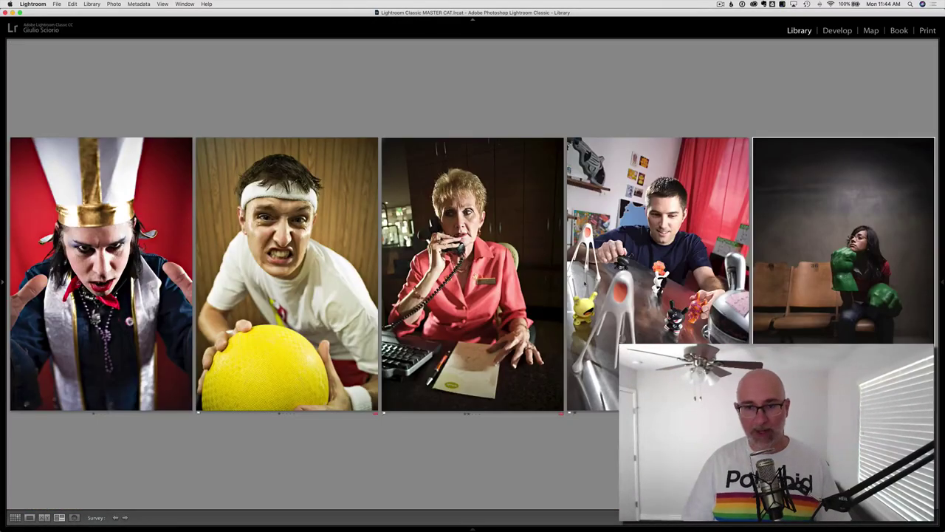
pyautogui.click(189, 408)
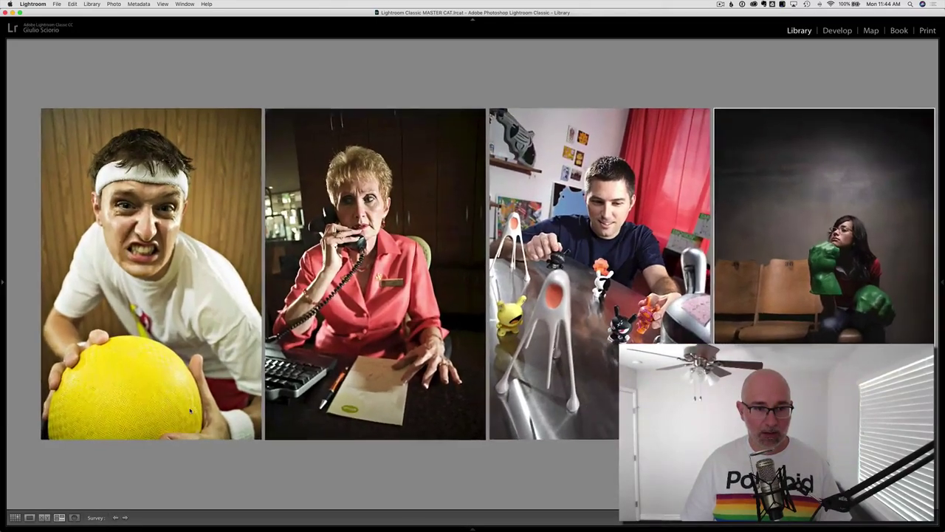
pyautogui.click(235, 442)
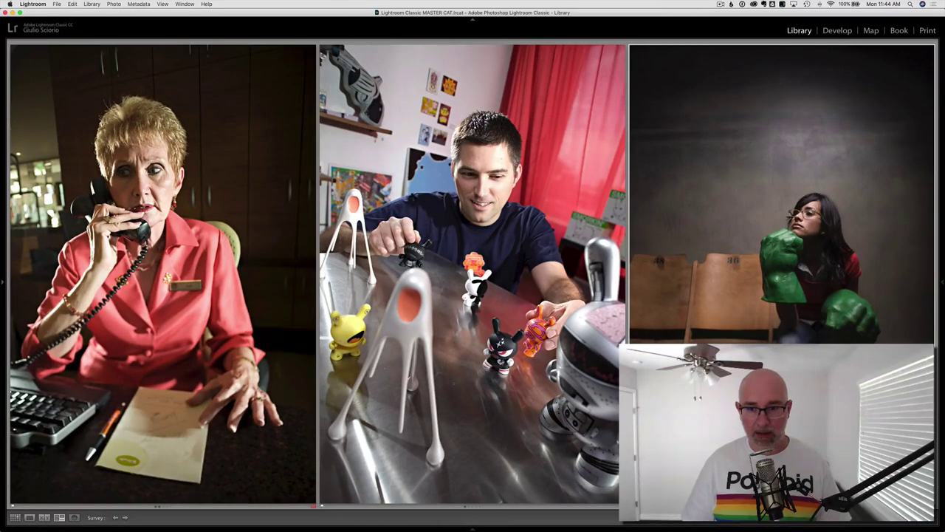
pyautogui.click(619, 499)
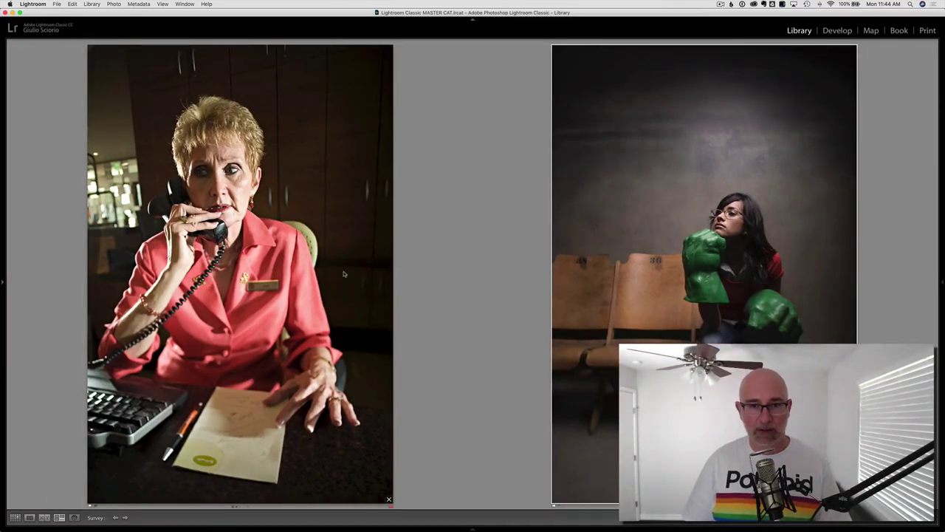
pyautogui.press('g')
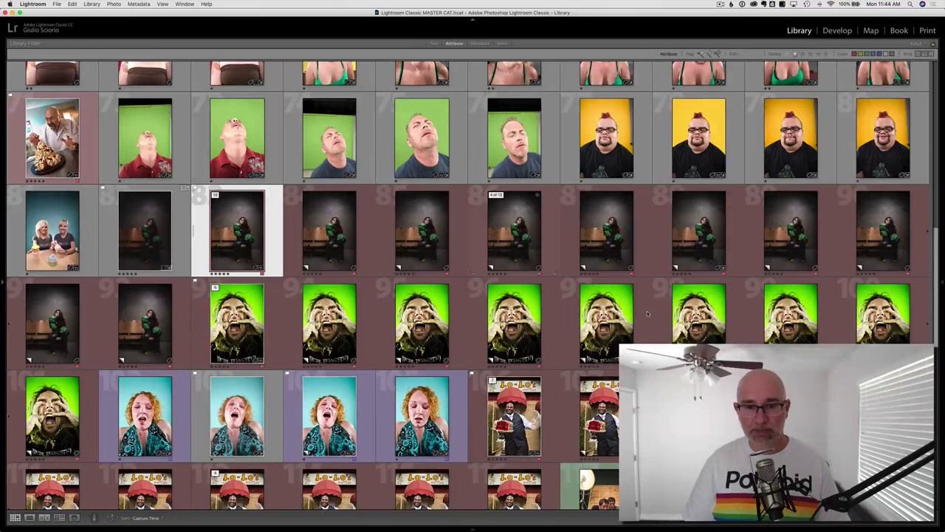
pyautogui.scroll(-3, 473, 296)
pyautogui.doubleClick(235, 204)
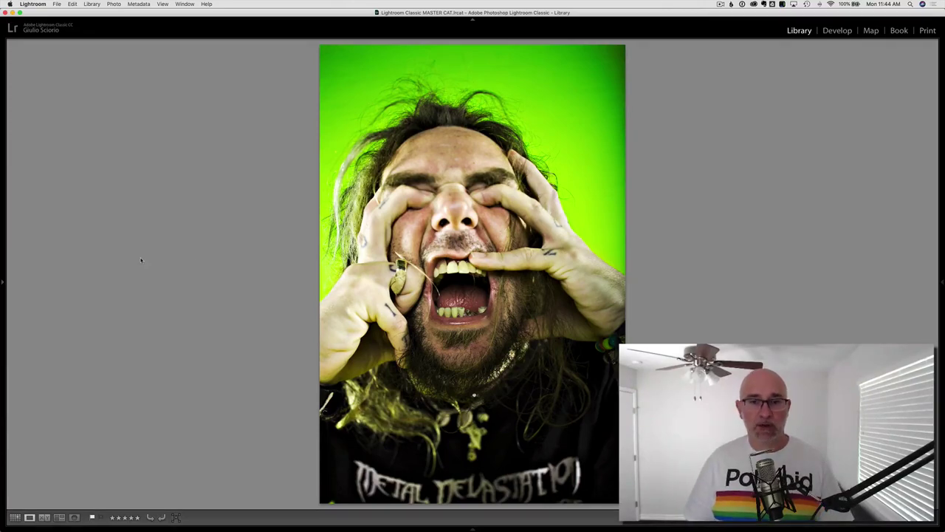
pyautogui.press('g')
pyautogui.scroll(-10, 296, 258)
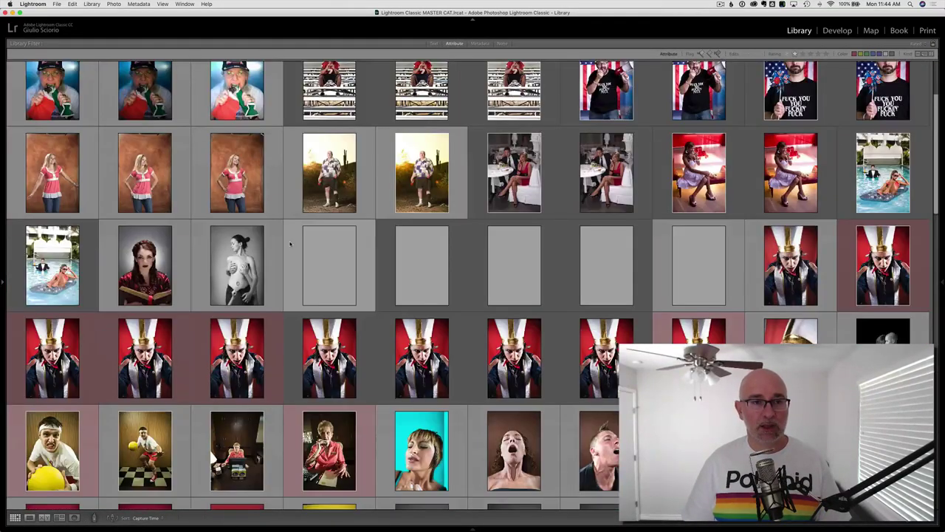
pyautogui.click(425, 374)
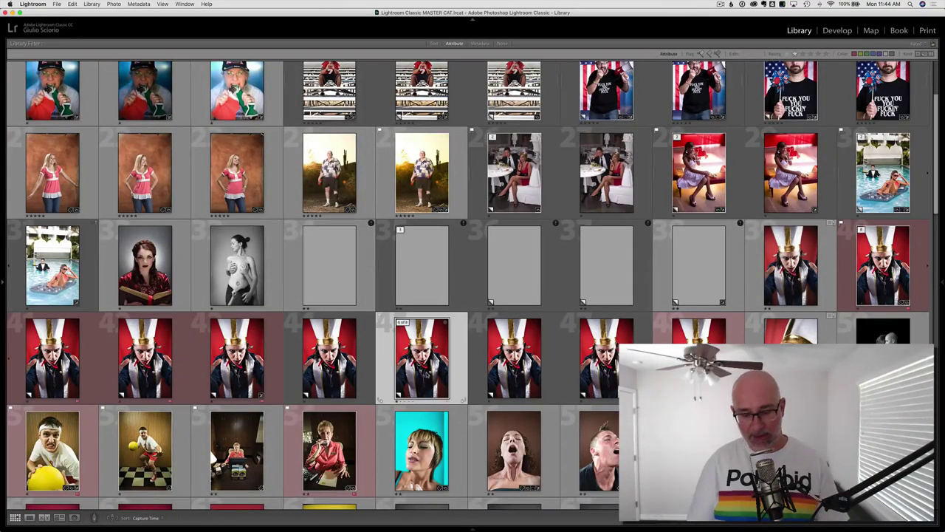
pyautogui.press('n')
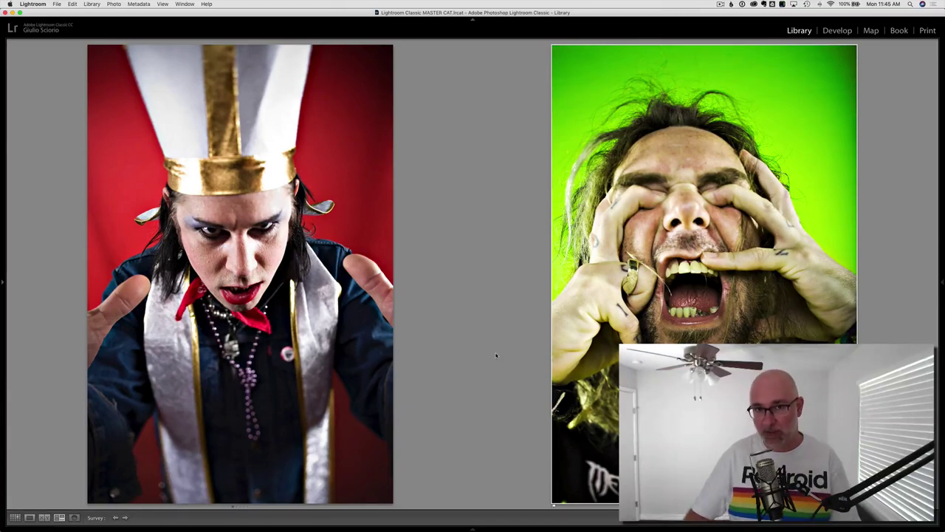
pyautogui.press('g')
pyautogui.scroll(-3, 643, 311)
pyautogui.scroll(-3, 643, 311)
pyautogui.scroll(-3, 643, 312)
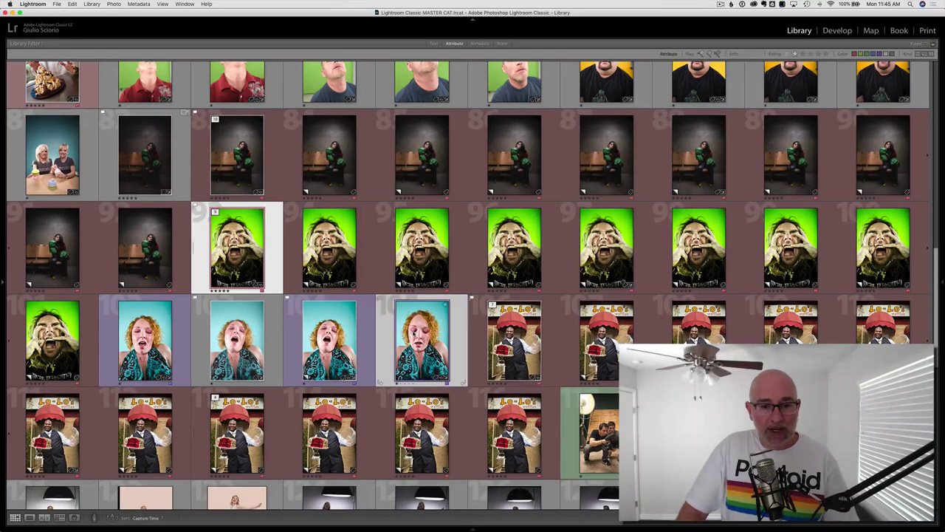
pyautogui.scroll(5, 421, 295)
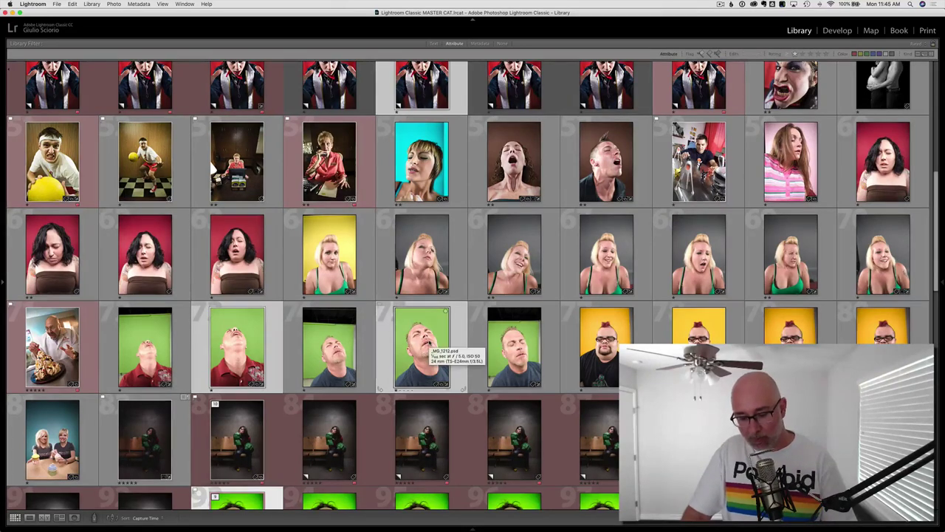
pyautogui.press('n')
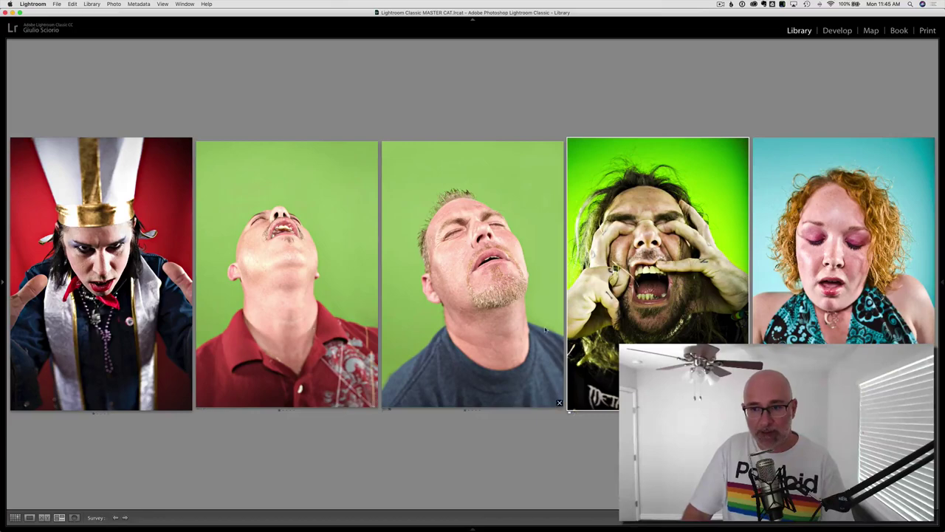
pyautogui.press('g')
pyautogui.scroll(-5, 391, 374)
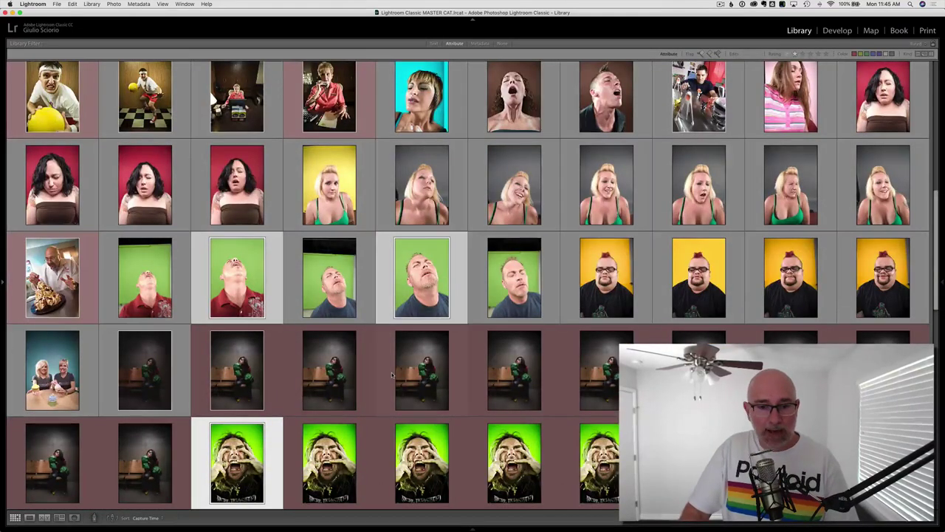
pyautogui.scroll(-5, 392, 374)
pyautogui.scroll(-1, 392, 375)
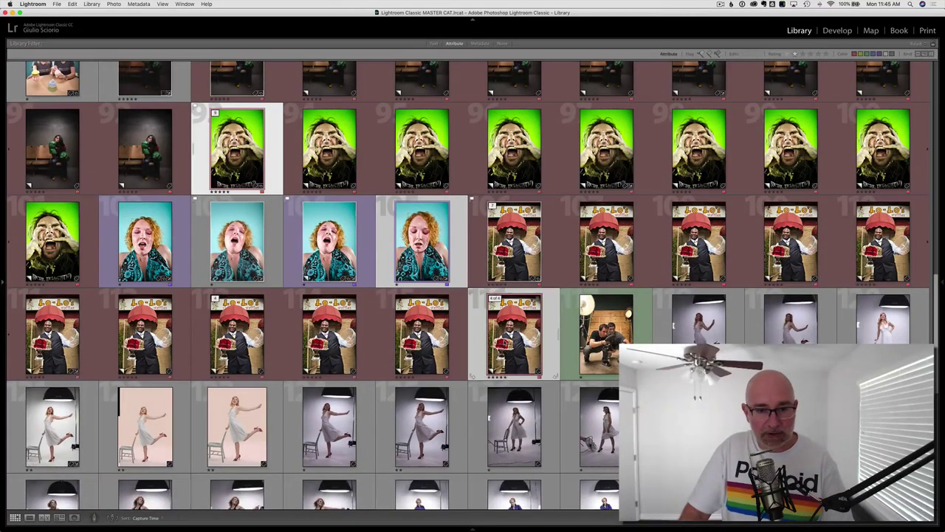
pyautogui.press('n')
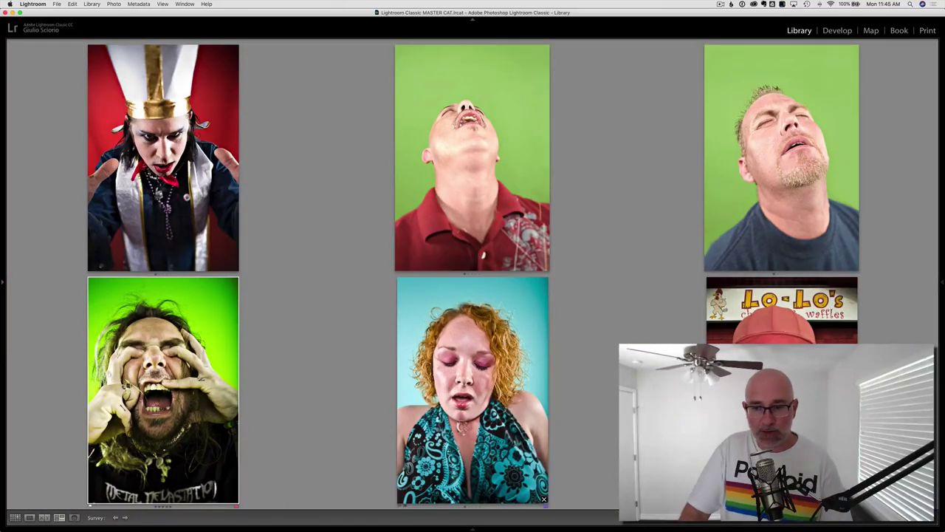
pyautogui.doubleClick(782, 311)
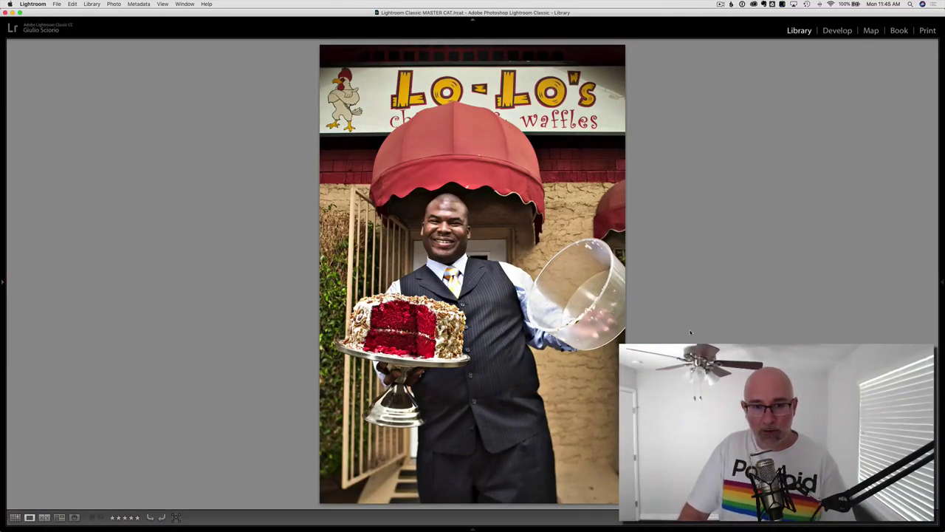
pyautogui.press('g')
pyautogui.scroll(-10, 574, 314)
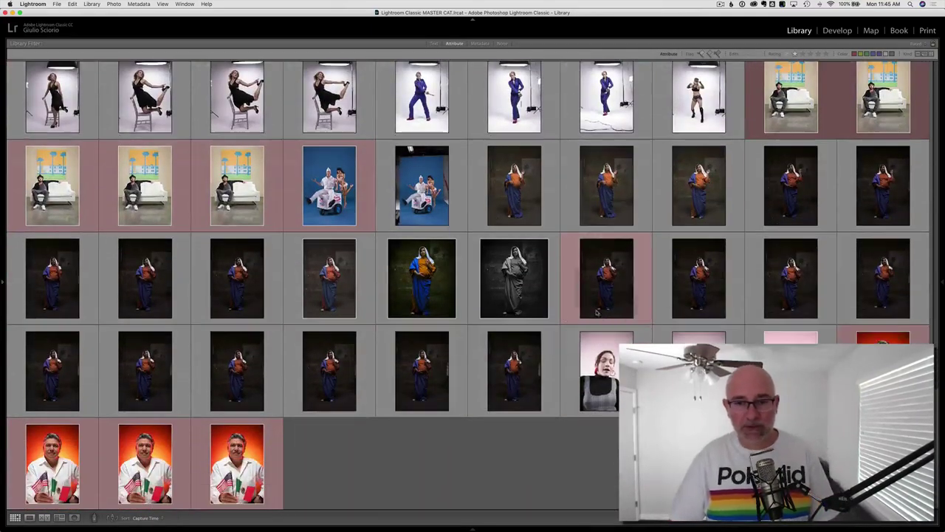
pyautogui.click(329, 186)
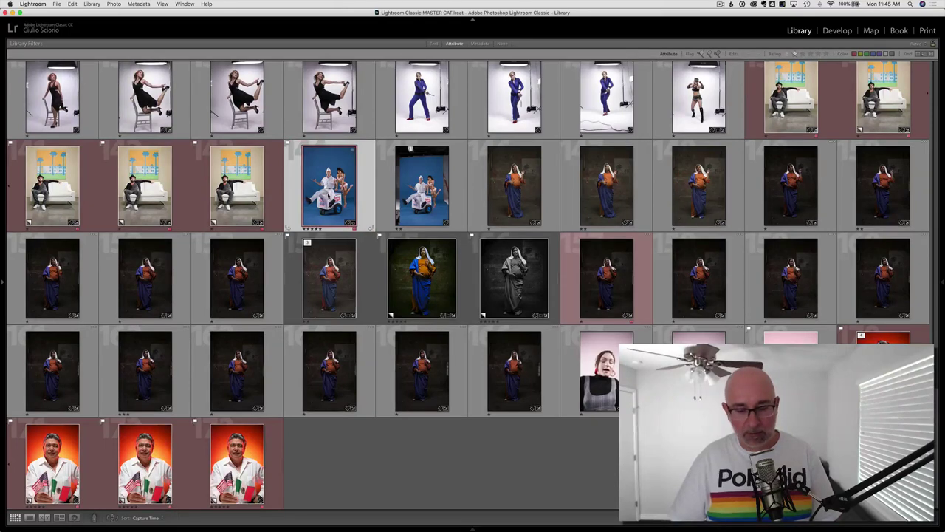
pyautogui.doubleClick(331, 196)
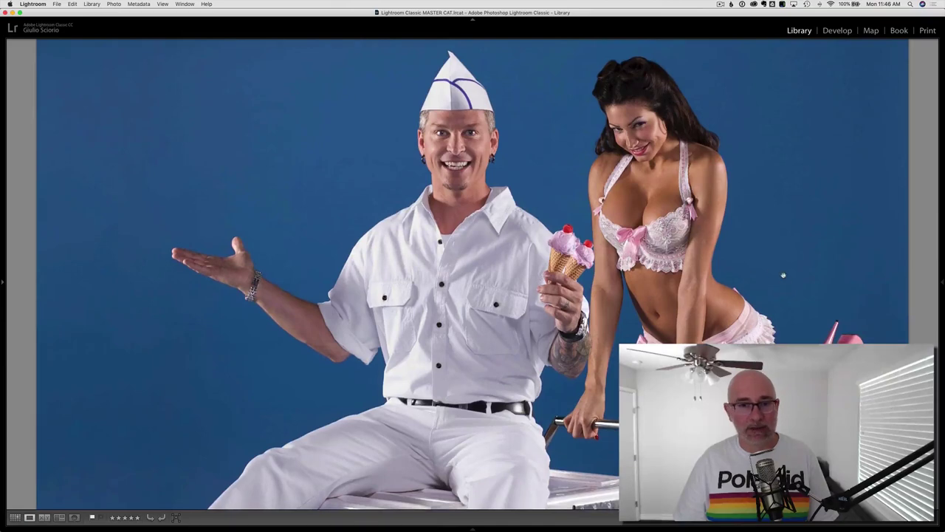
pyautogui.press('g')
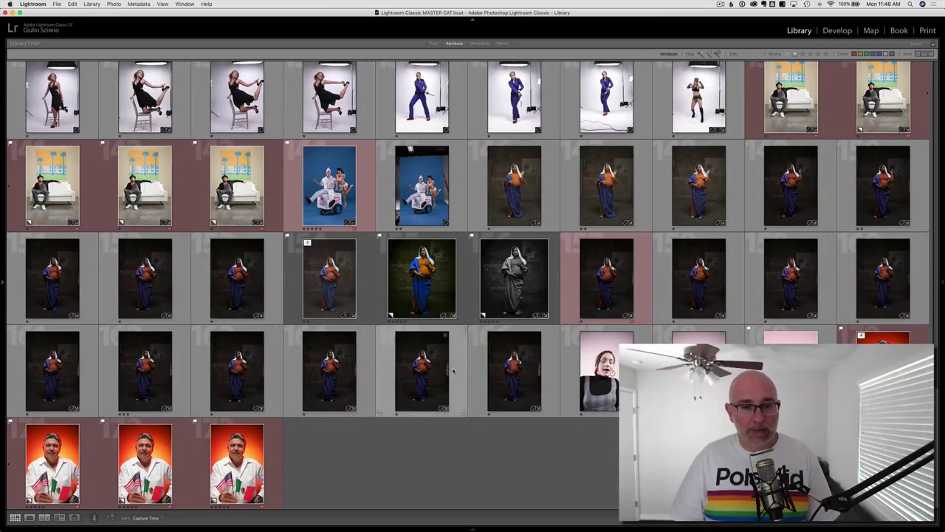
pyautogui.click(611, 293)
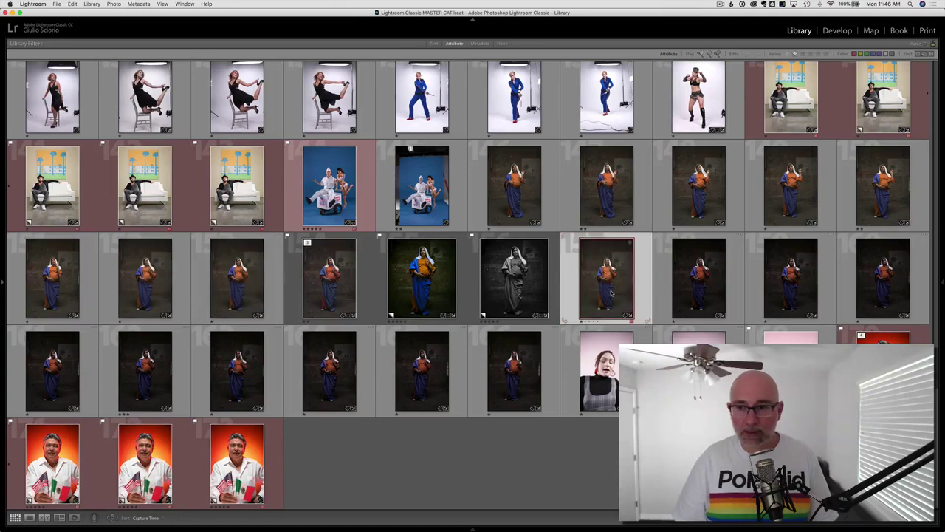
pyautogui.press('z')
pyautogui.click(647, 289)
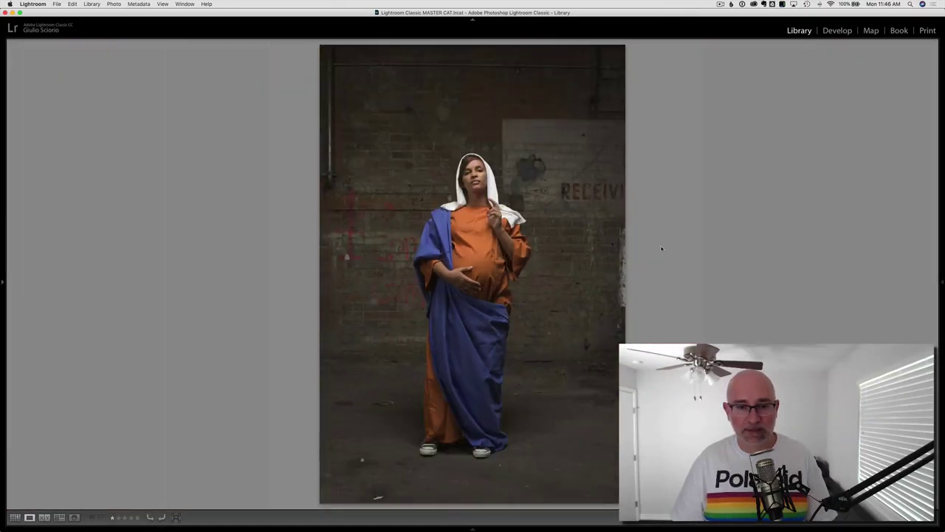
pyautogui.press('g')
pyautogui.doubleClick(884, 337)
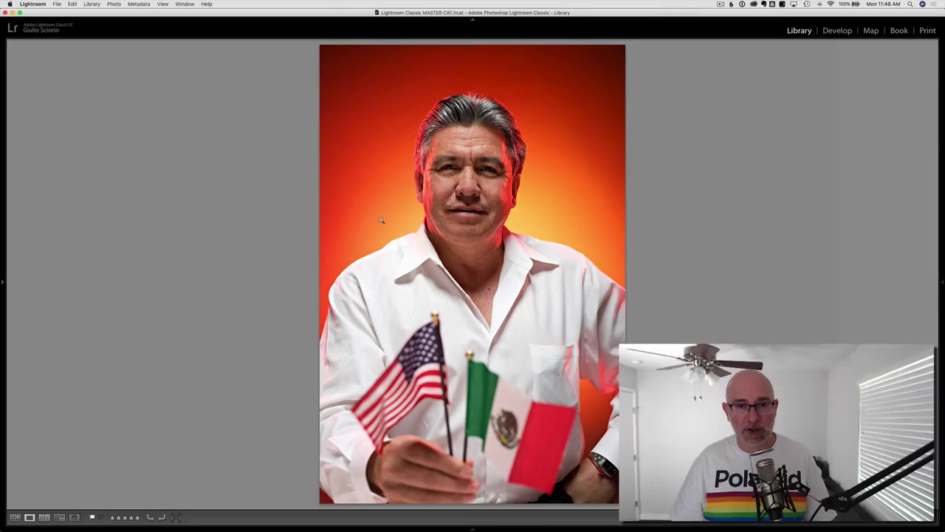
pyautogui.press('g')
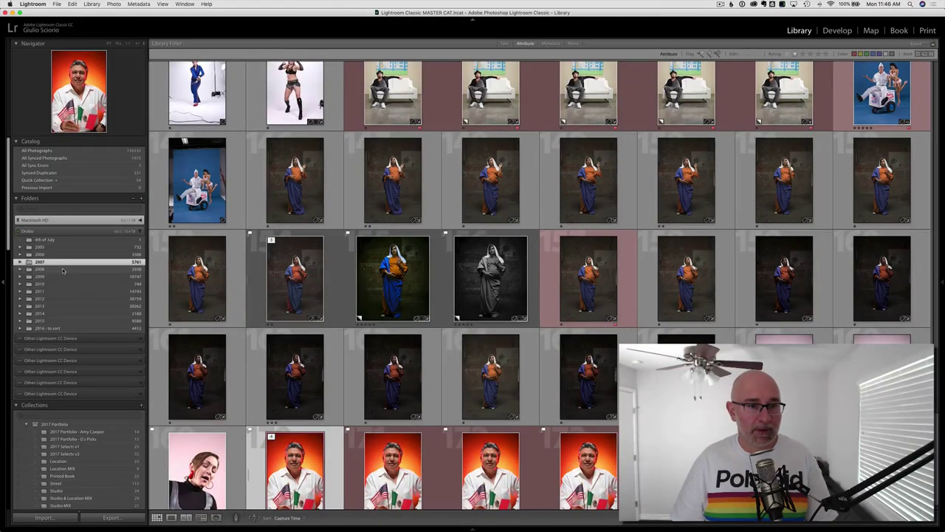
# Filter the 2008 folder to rated photos and preview the donkey and elephant-head photo large.
pyautogui.moveTo(3, 281)
pyautogui.click(64, 271)
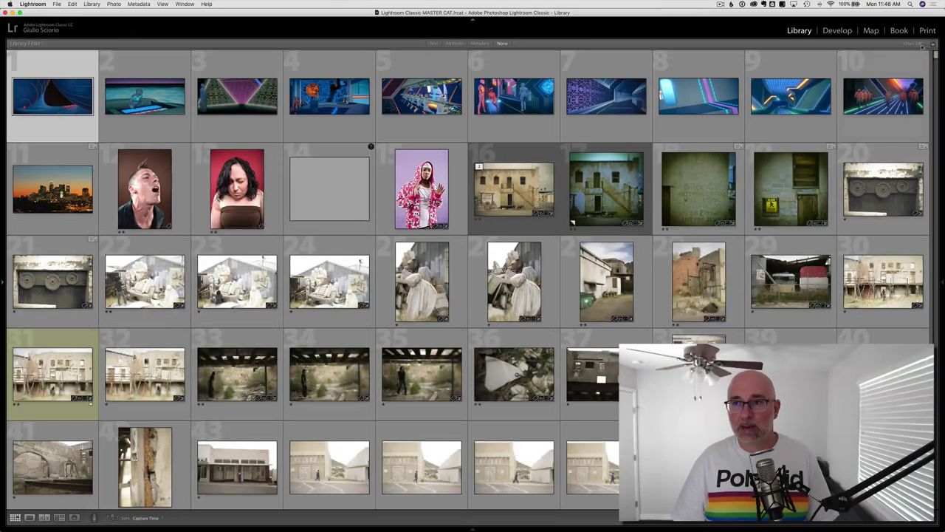
pyautogui.click(922, 46)
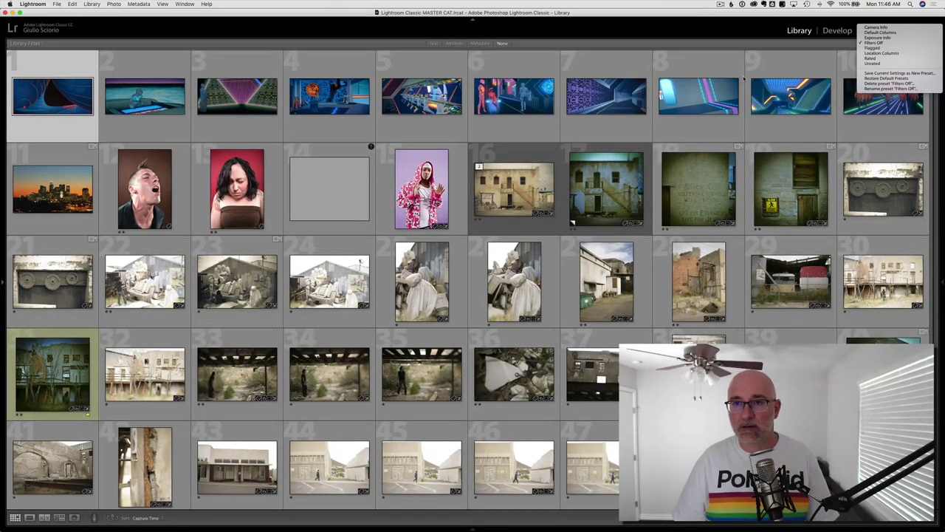
pyautogui.click(881, 62)
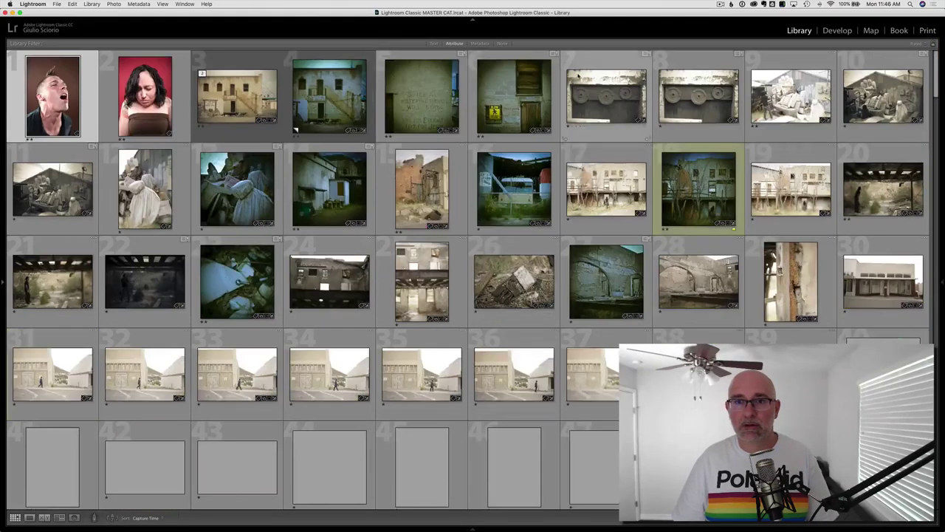
pyautogui.scroll(-5, 559, 206)
pyautogui.scroll(-5, 559, 205)
pyautogui.scroll(-5, 559, 205)
pyautogui.scroll(-5, 559, 205)
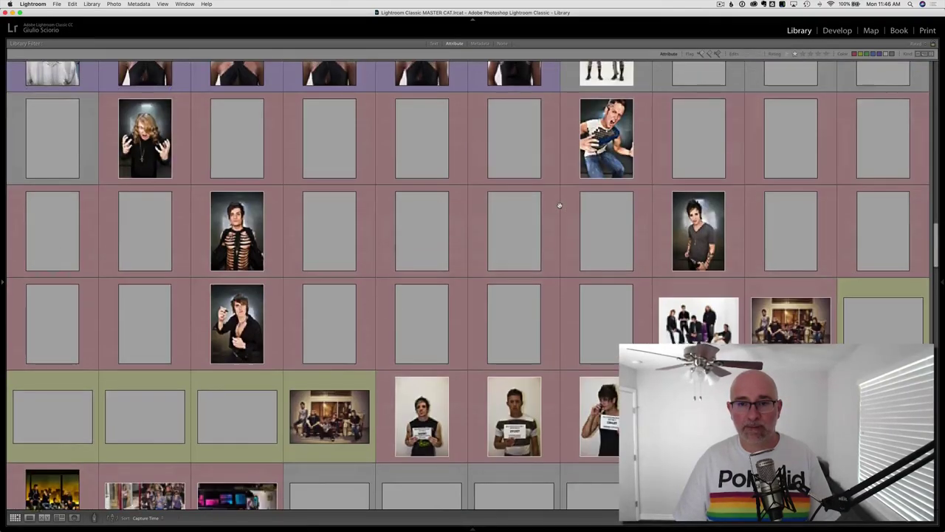
pyautogui.scroll(3, 559, 205)
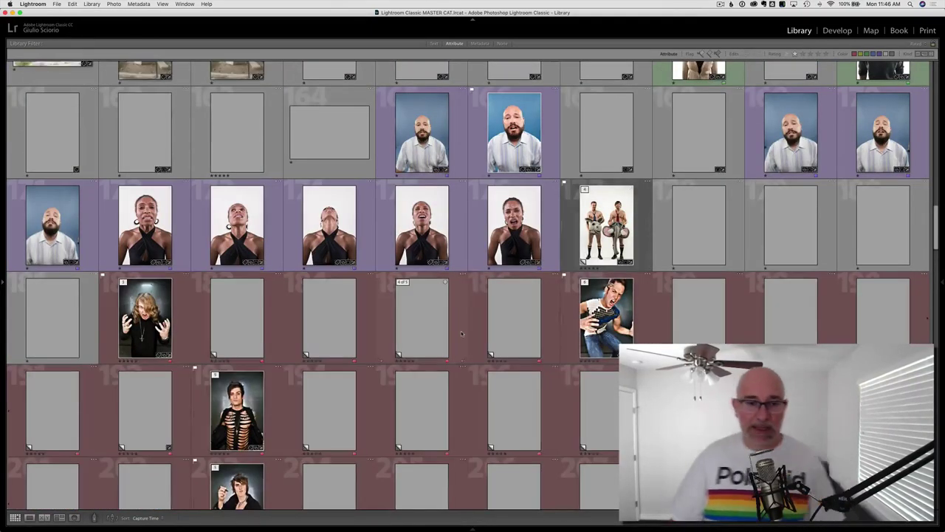
pyautogui.scroll(-1, 461, 331)
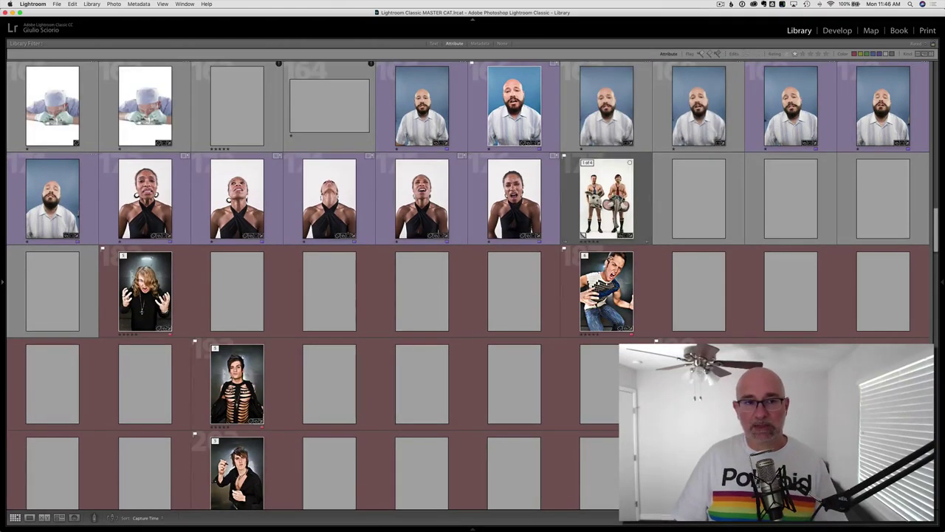
pyautogui.doubleClick(601, 204)
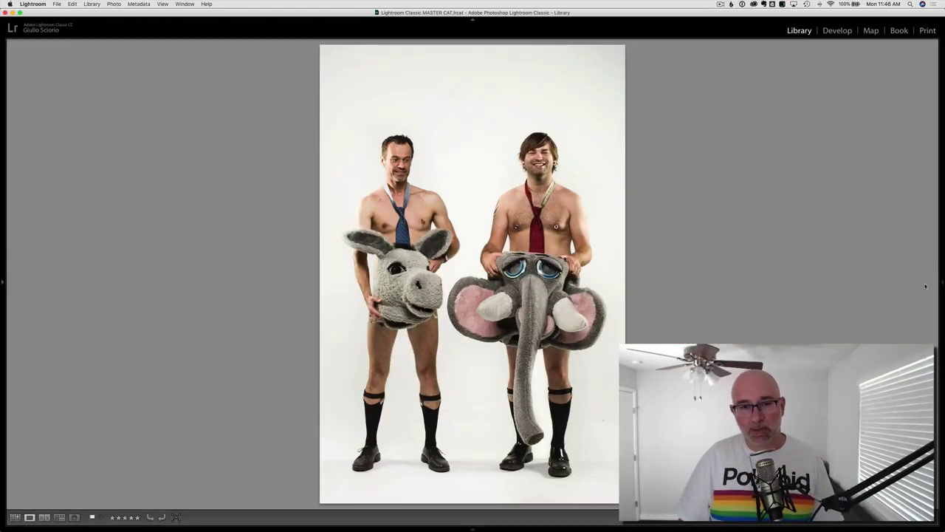
pyautogui.press('g')
pyautogui.scroll(-4, 461, 222)
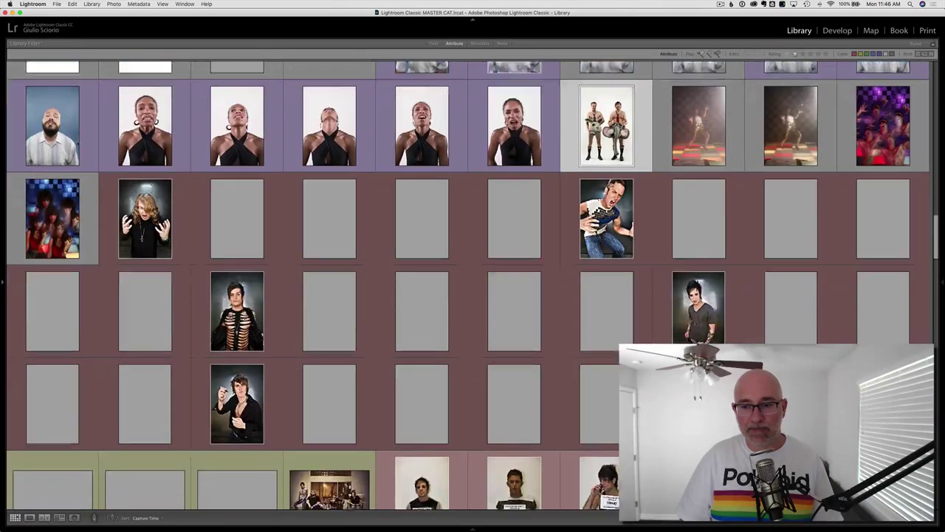
pyautogui.scroll(-4, 461, 222)
pyautogui.scroll(-8, 319, 359)
pyautogui.scroll(-6, 320, 360)
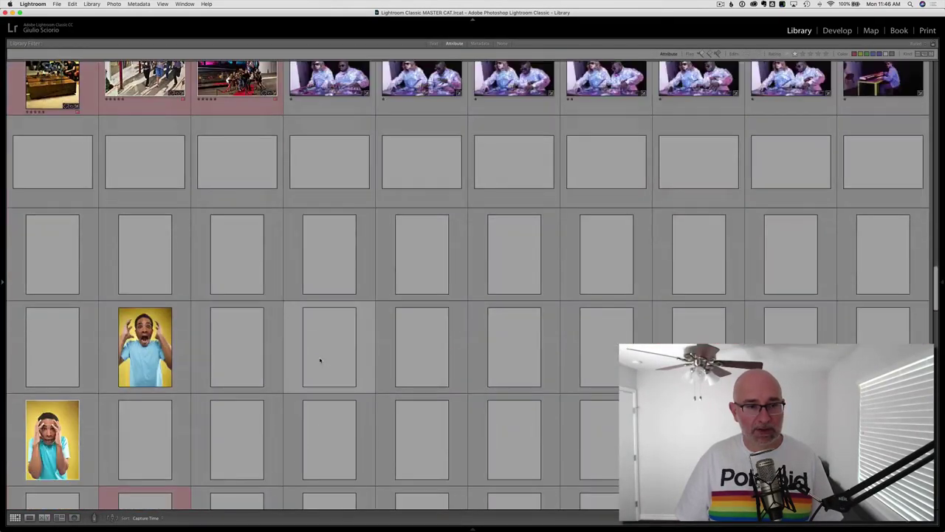
pyautogui.scroll(-4, 320, 360)
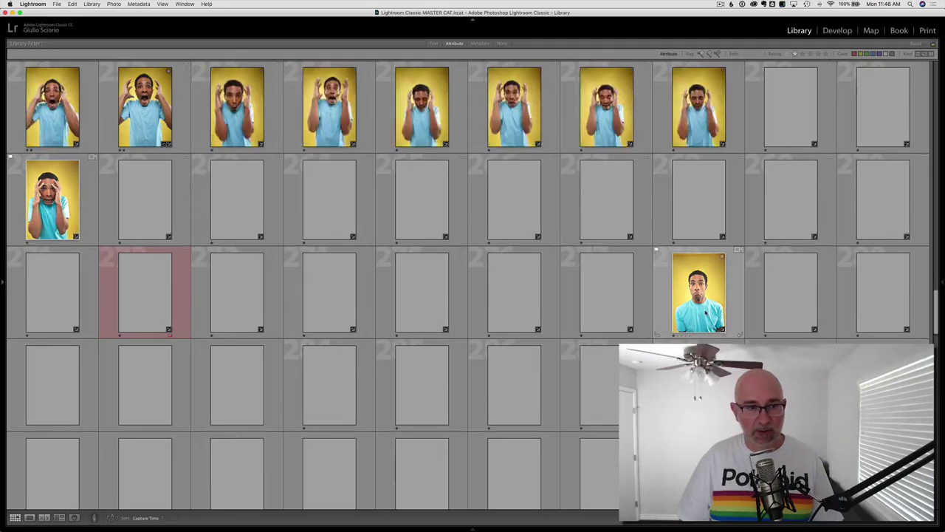
pyautogui.scroll(-6, 574, 304)
pyautogui.scroll(-6, 443, 332)
pyautogui.scroll(-6, 333, 355)
pyautogui.scroll(-6, 282, 372)
pyautogui.scroll(-6, 282, 372)
pyautogui.scroll(-4, 414, 401)
pyautogui.scroll(-5, 414, 401)
pyautogui.scroll(-5, 415, 401)
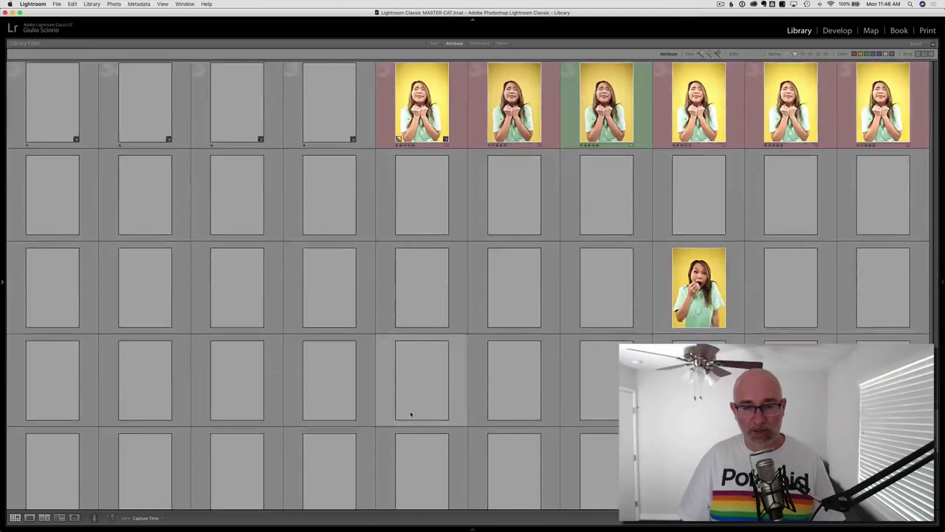
pyautogui.scroll(-4, 413, 406)
pyautogui.scroll(-4, 412, 414)
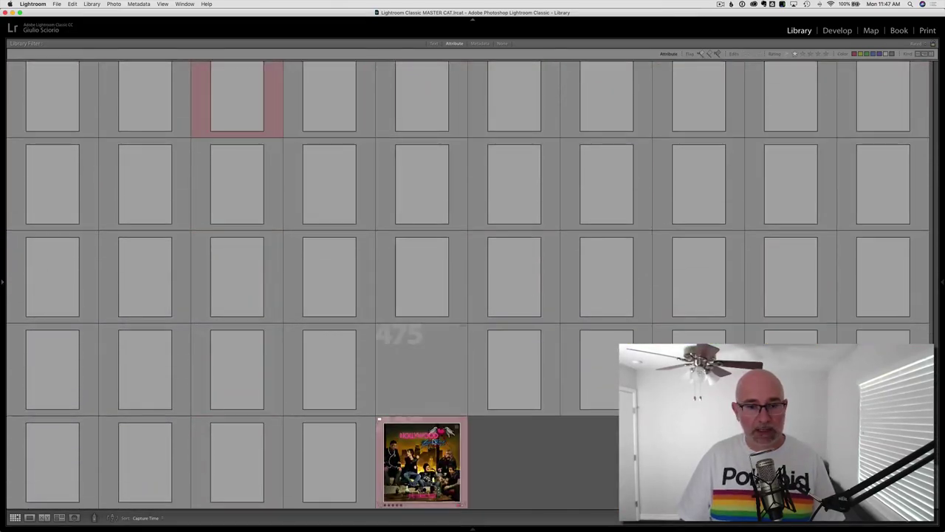
# View the Hollywood Heartthrob cover large, return to Grid, and reveal the left panel.
pyautogui.click(425, 454)
pyautogui.doubleClick(426, 448)
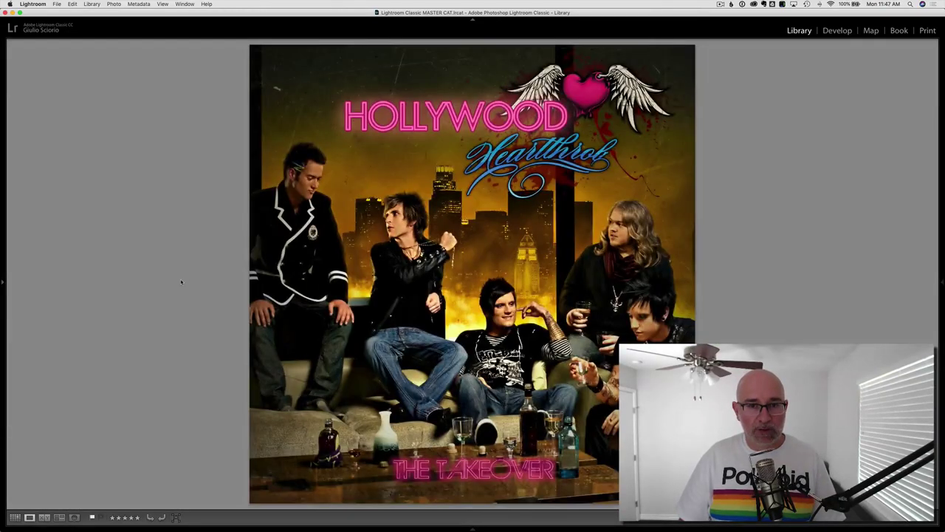
pyautogui.press('g')
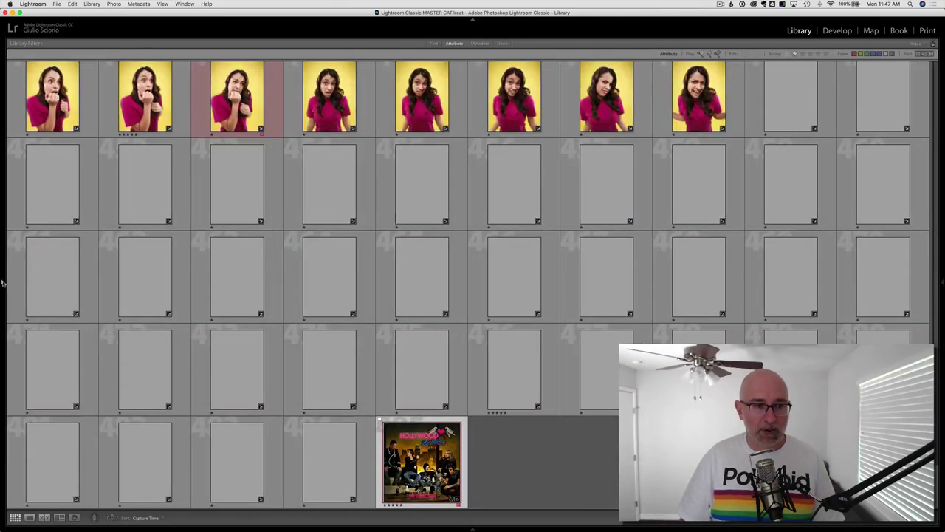
pyautogui.click(2, 282)
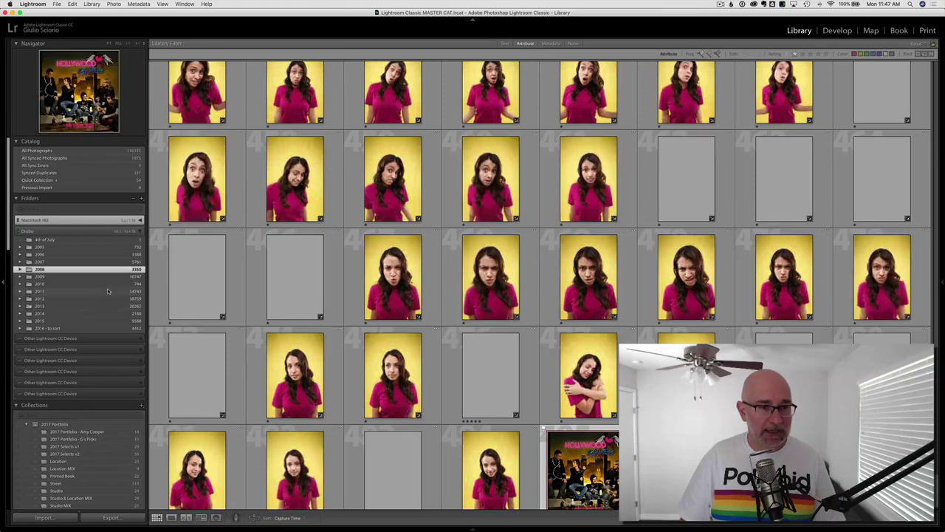
pyautogui.scroll(-5, 107, 291)
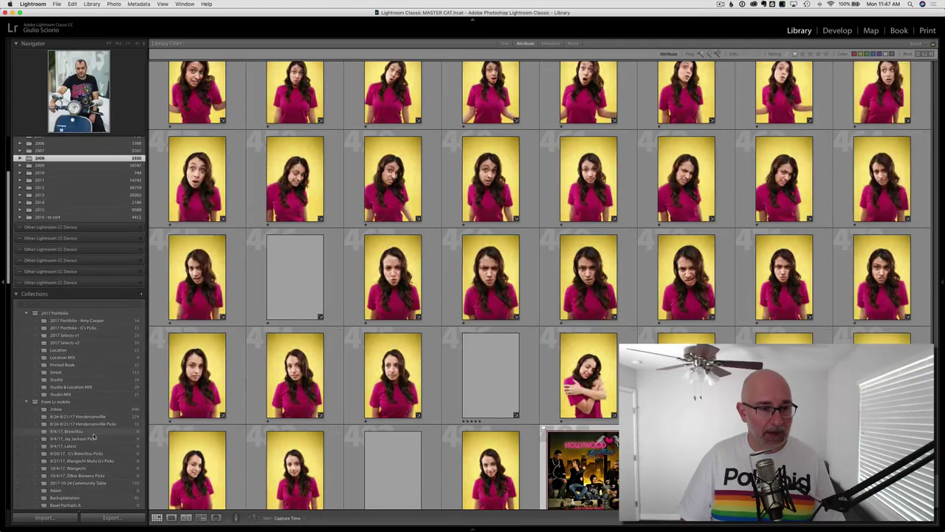
pyautogui.scroll(-5, 95, 437)
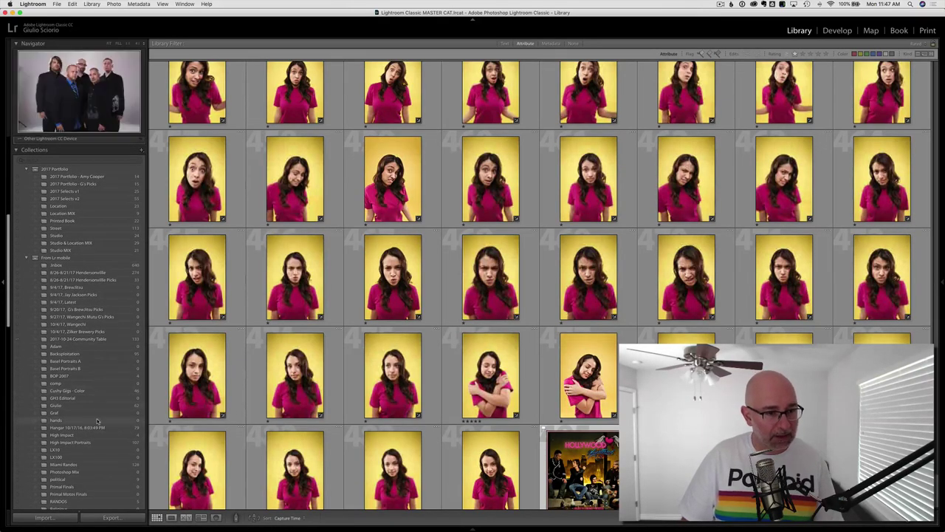
pyautogui.scroll(-1, 97, 421)
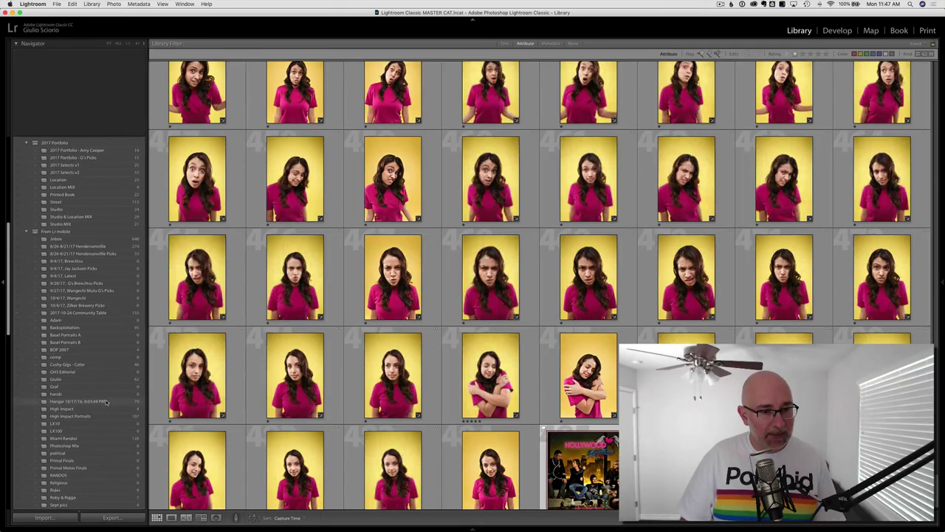
# Open the High Impact Portraits collection, hide the side panels and select every photo.
pyautogui.click(105, 415)
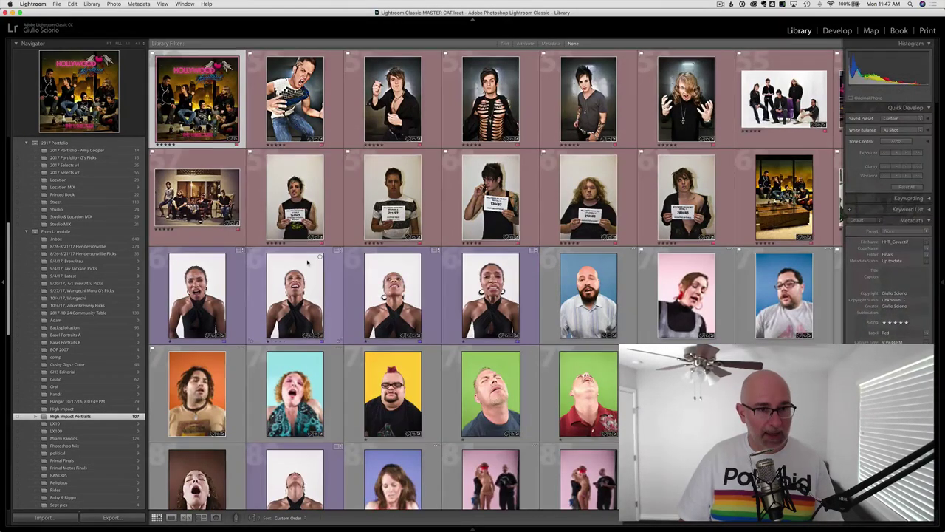
pyautogui.press('Tab')
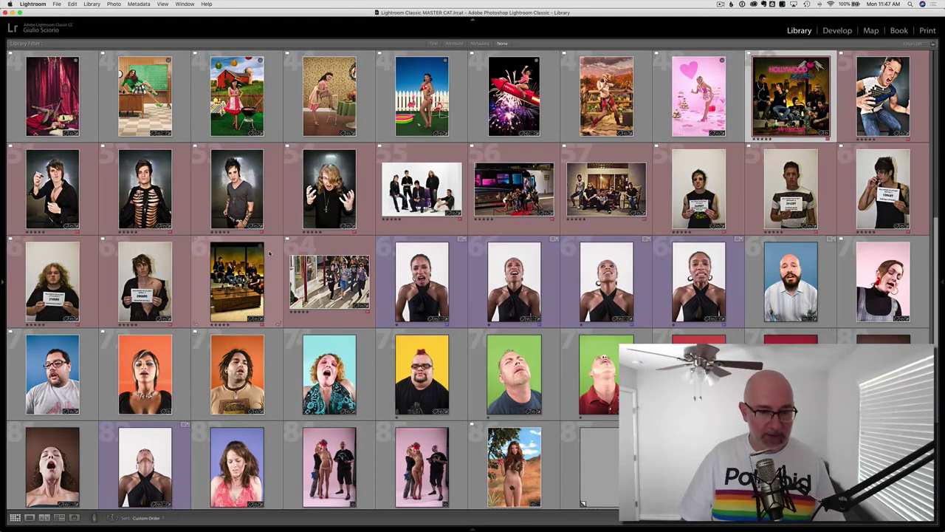
pyautogui.press('super+a')
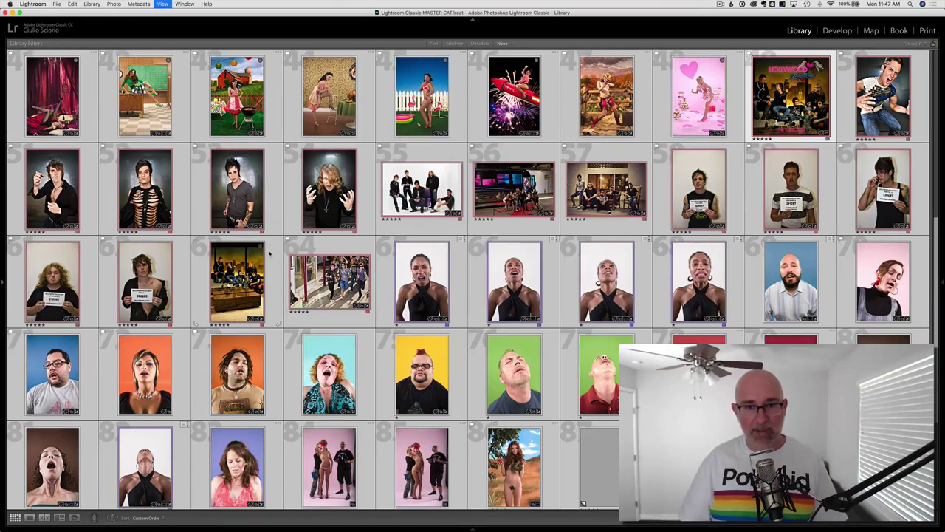
# Compare the selected photos in Survey view, then return to Grid and deselect all.
pyautogui.press('n')
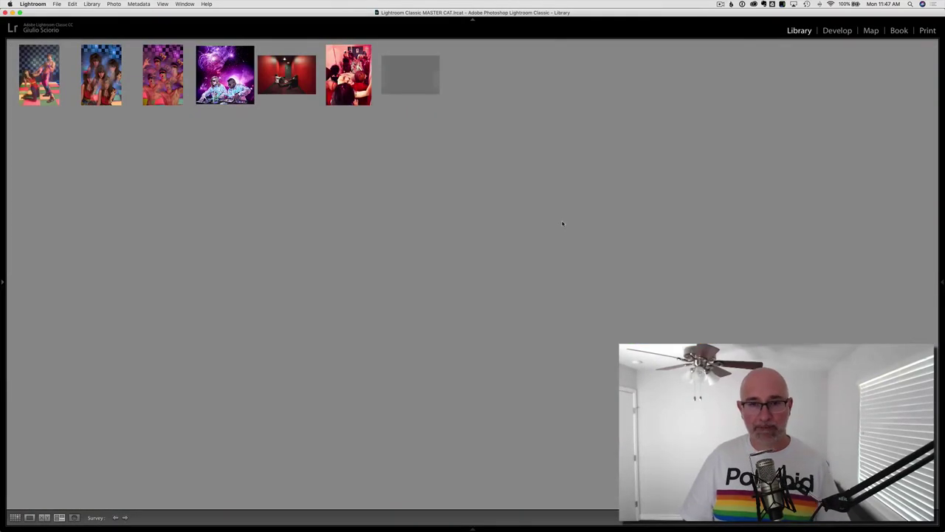
pyautogui.press('g')
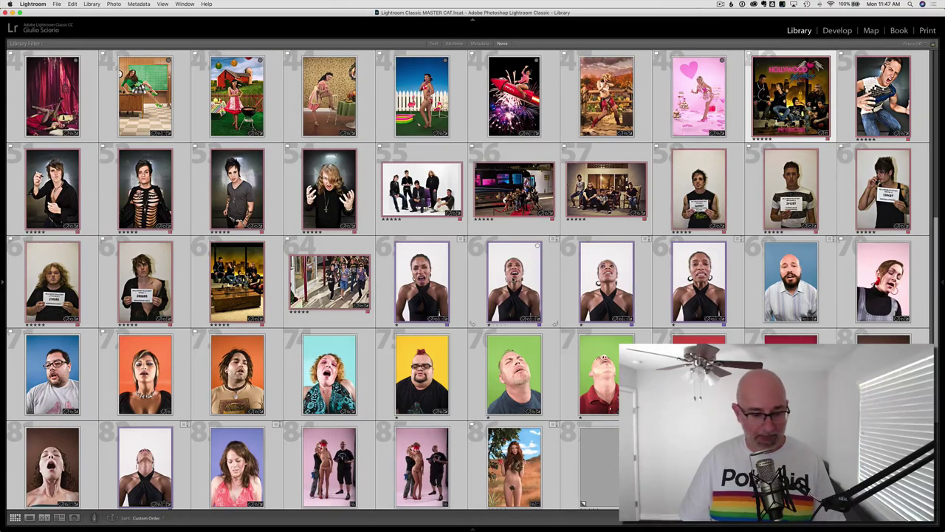
pyautogui.press('super+d')
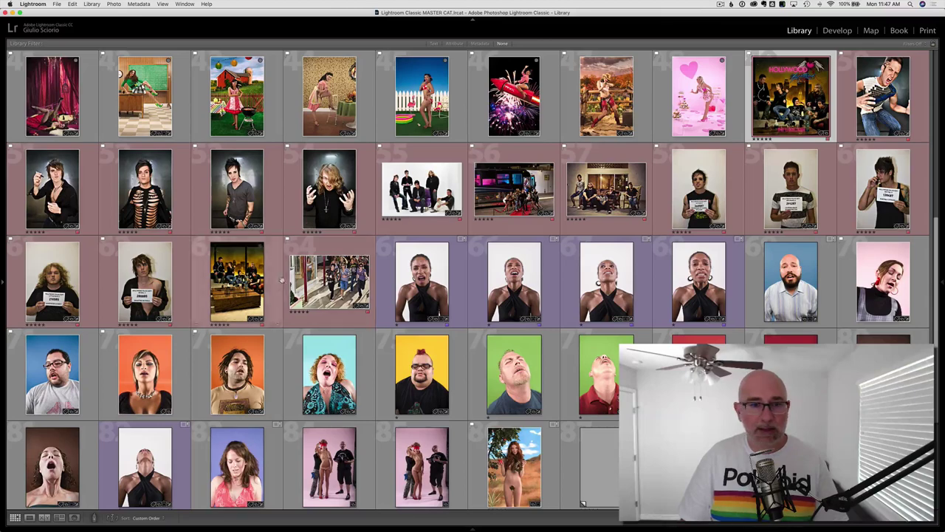
# Select the range of band photos and compare them in Survey view.
pyautogui.keyDown('shift'); pyautogui.click(606, 190); pyautogui.keyUp('shift')
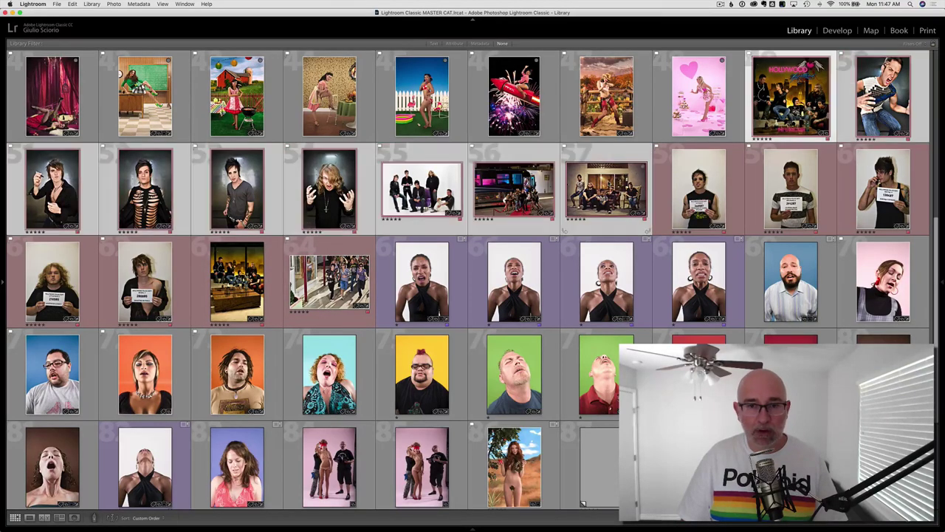
pyautogui.keyDown('super'); pyautogui.click(329, 282); pyautogui.keyUp('super')
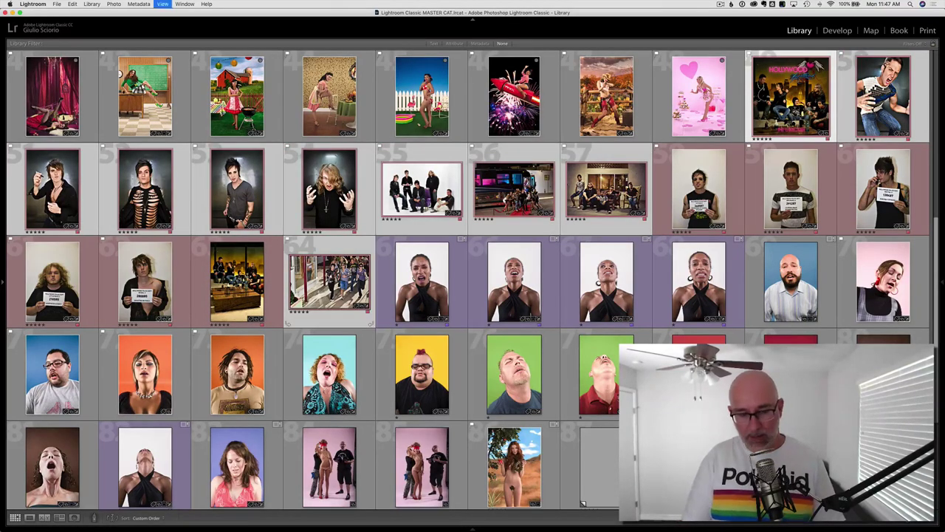
pyautogui.press('n')
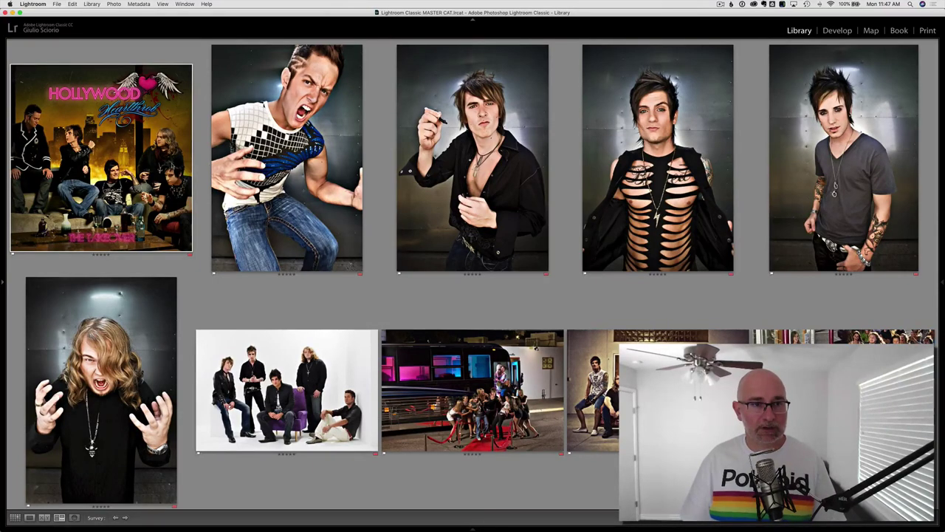
# View the Hollywood poster large, show grid badges, then open the marker portrait full size.
pyautogui.doubleClick(115, 163)
pyautogui.press('g')
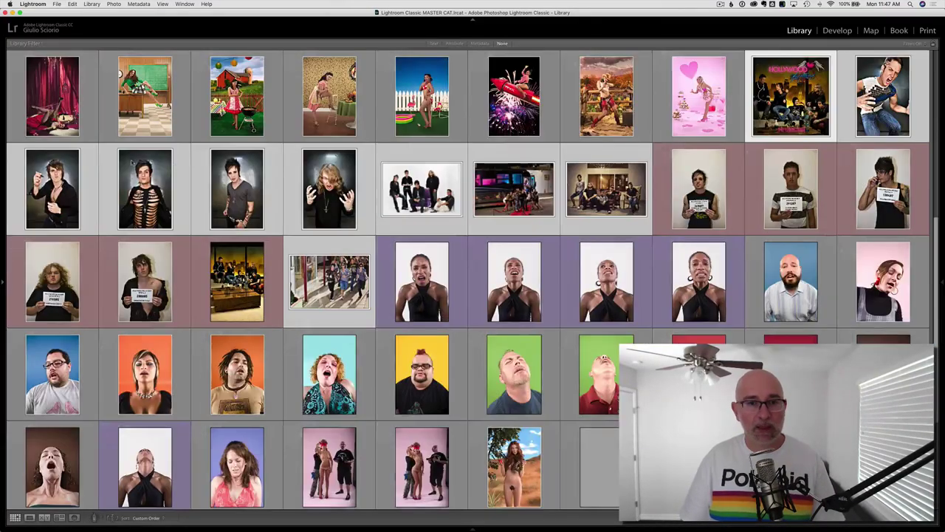
pyautogui.press('j')
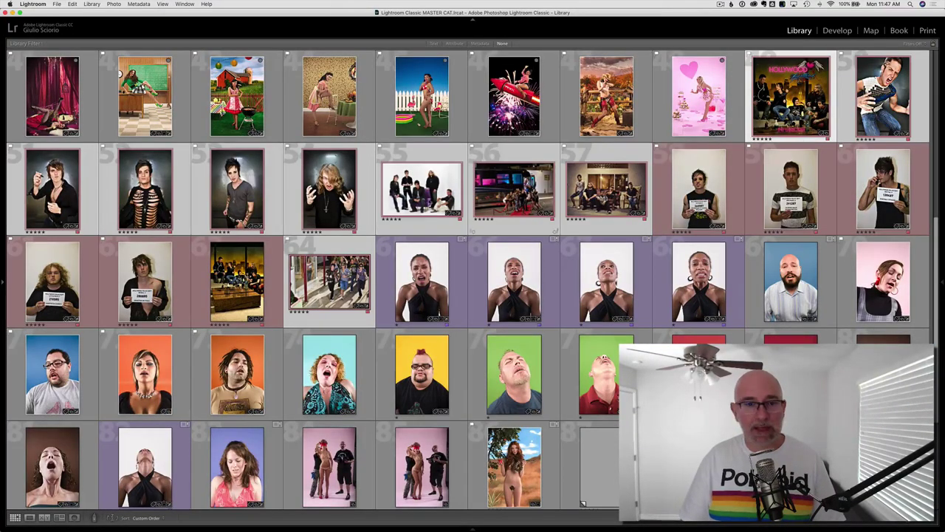
pyautogui.doubleClick(52, 189)
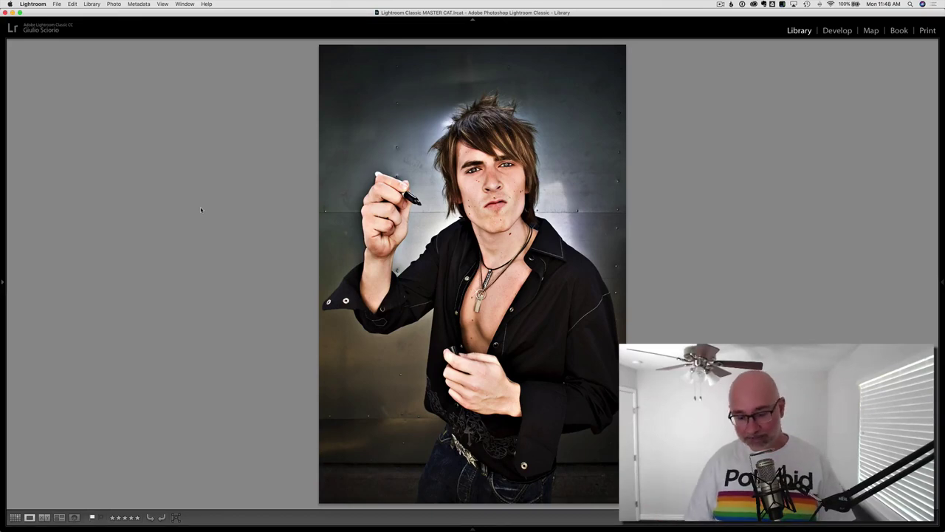
# Step through the band portraits and group shot in Loupe, then return to Grid with badges.
pyautogui.press('n')
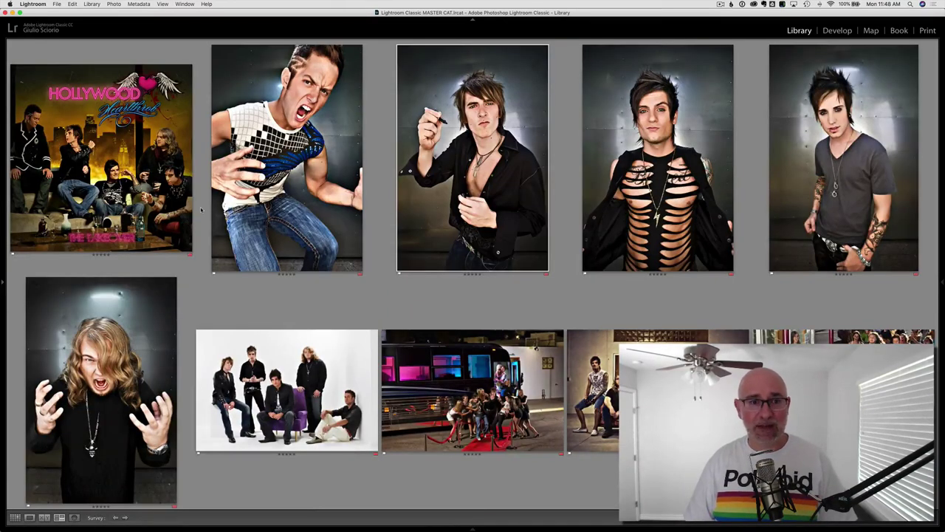
pyautogui.press('e')
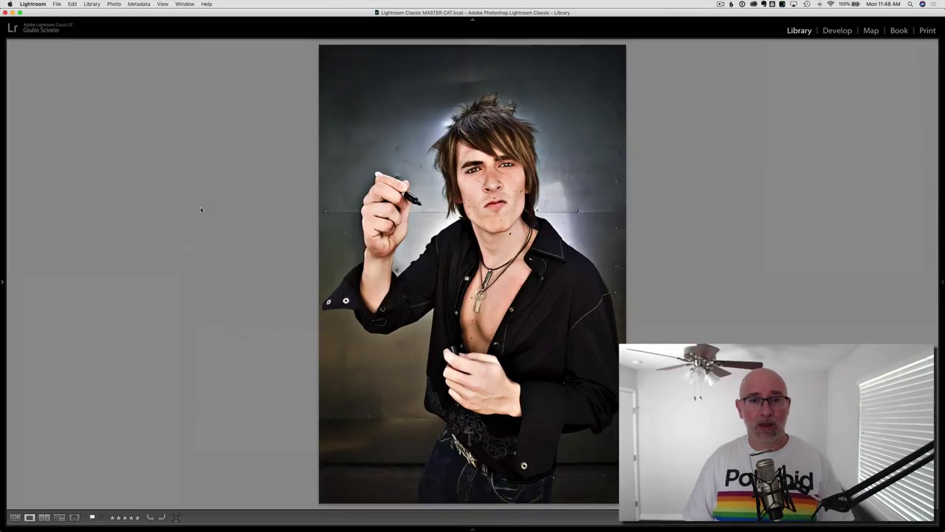
pyautogui.press('Right')
pyautogui.press('Right')
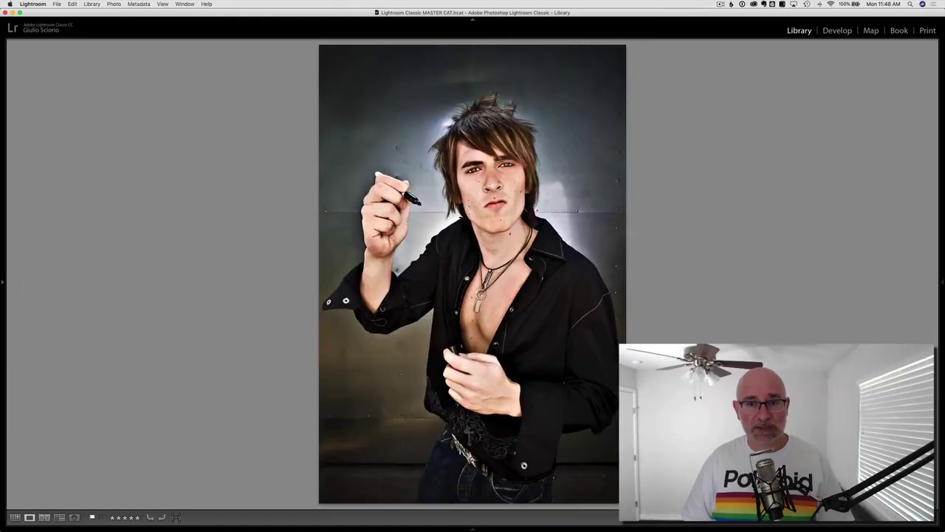
pyautogui.press('Right')
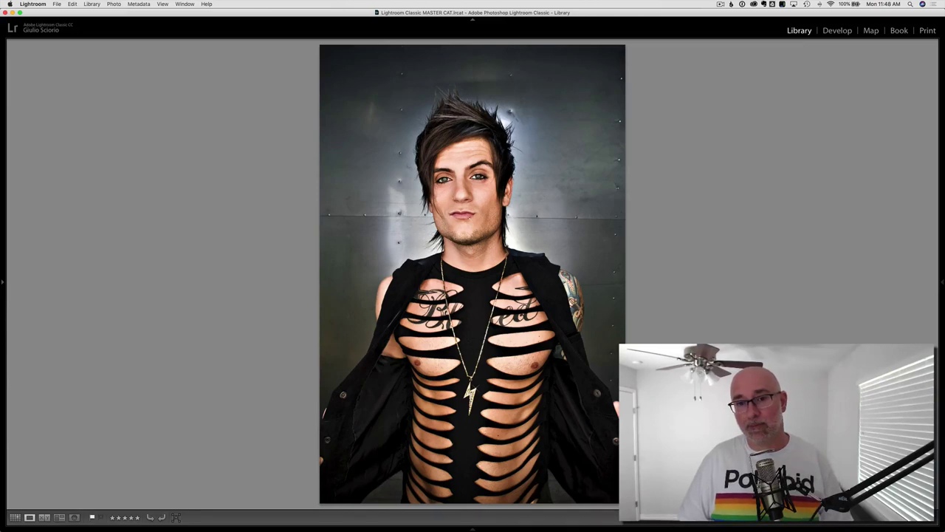
pyautogui.press('Right')
pyautogui.press('Right')
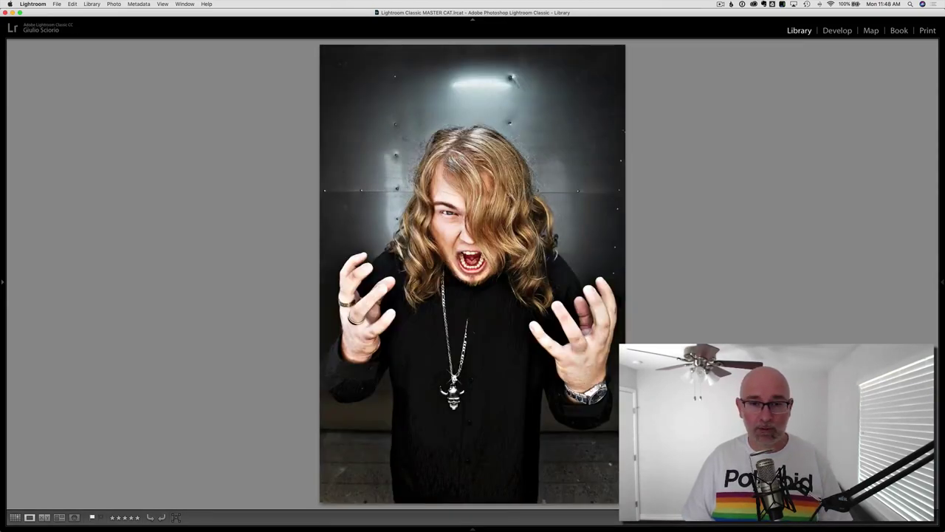
pyautogui.press('Right')
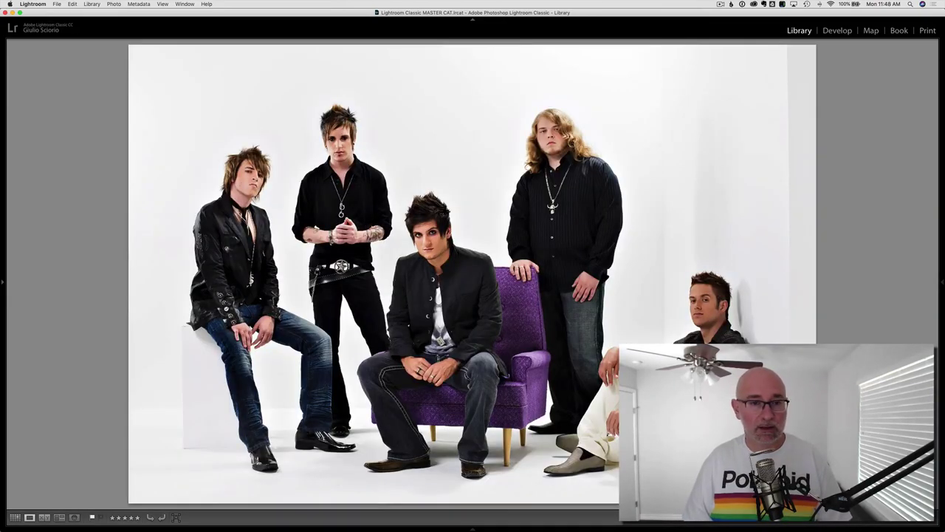
pyautogui.press('Right')
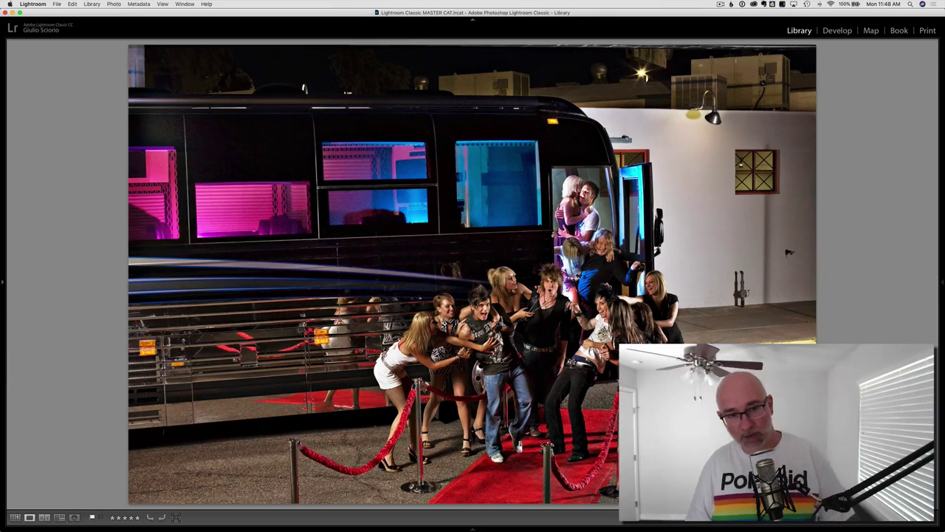
pyautogui.press('g')
pyautogui.press('j')
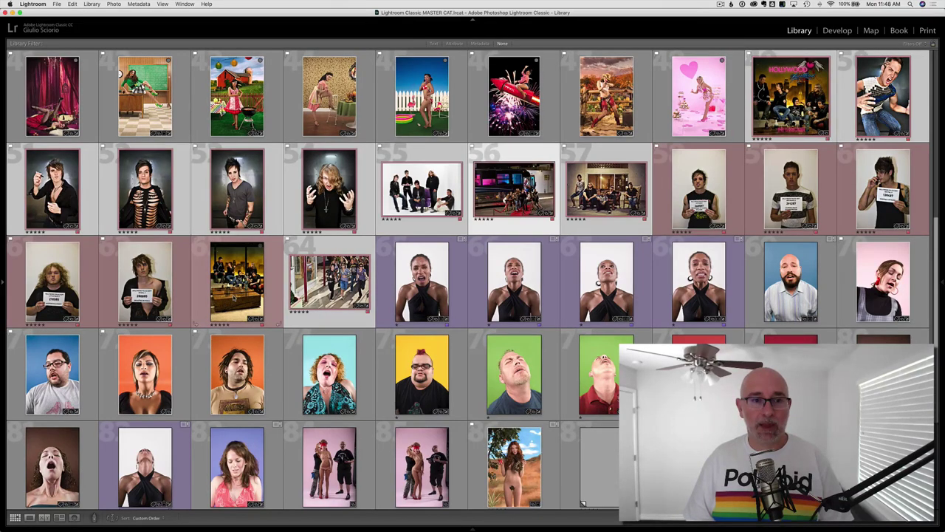
# Survey the band-on-couch shot beside the Hollywood poster, then return to Grid.
pyautogui.click(234, 297)
pyautogui.keyDown('super'); pyautogui.click(816, 65); pyautogui.keyUp('super')
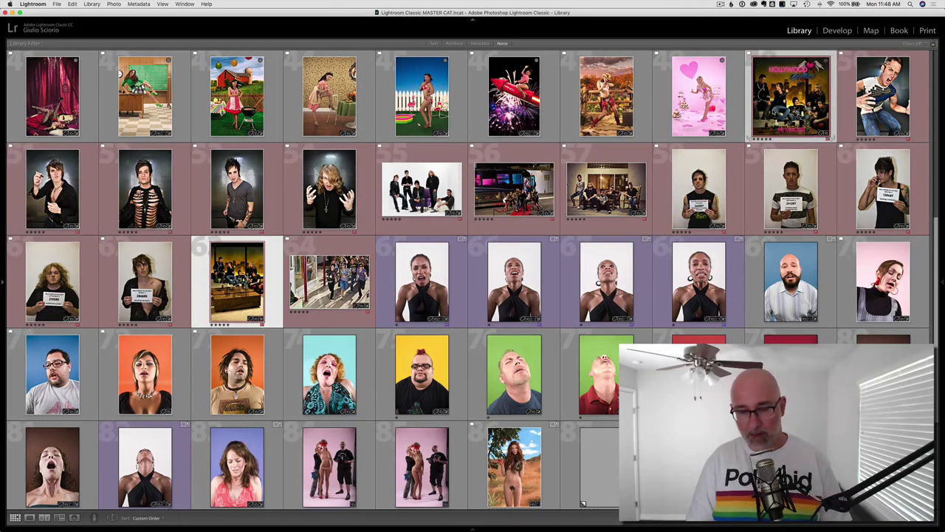
pyautogui.press('n')
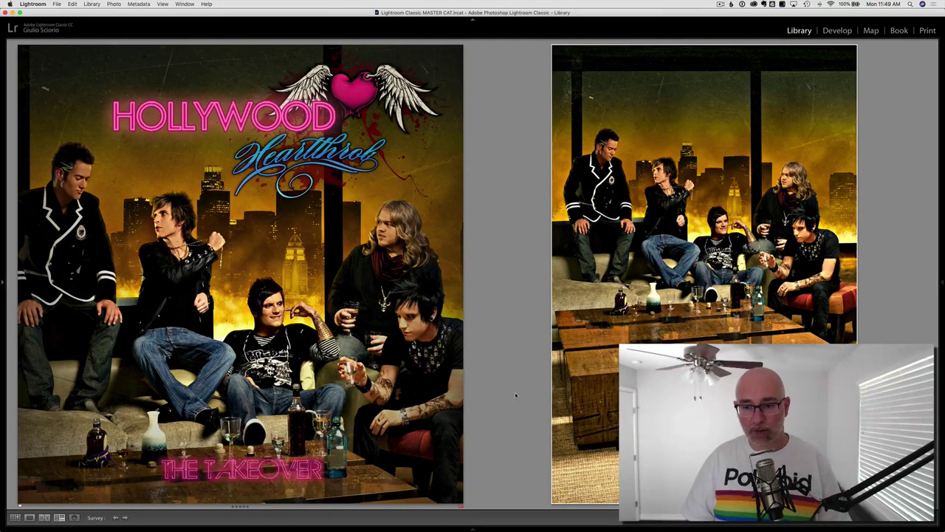
pyautogui.press('g')
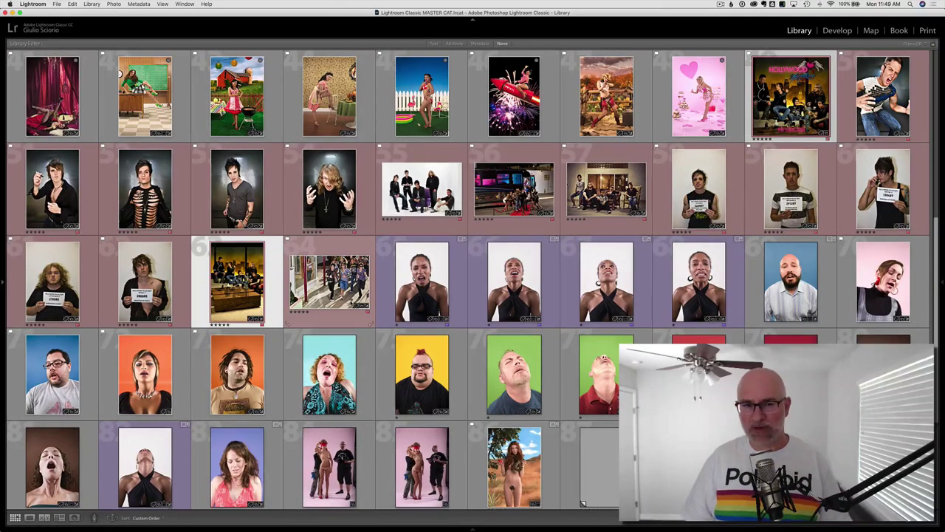
pyautogui.scroll(-1, 351, 301)
pyautogui.scroll(3, 351, 303)
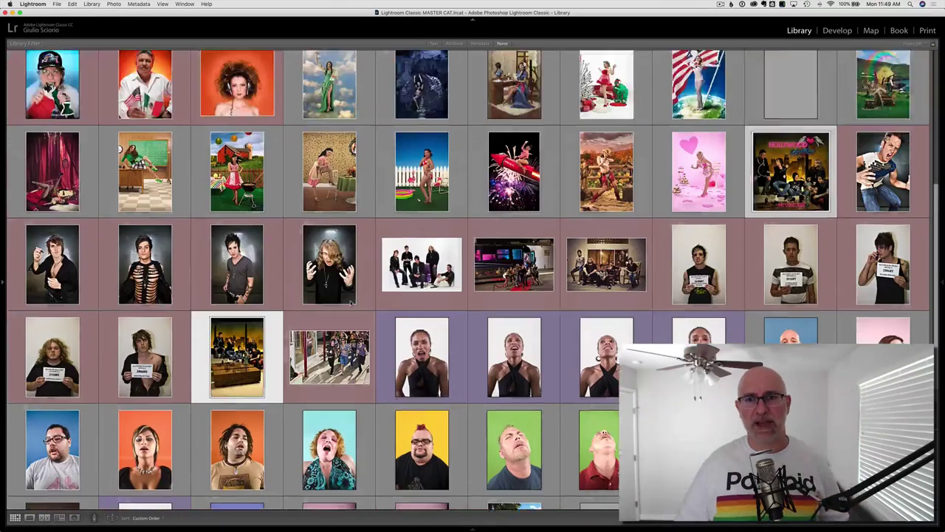
pyautogui.scroll(5, 351, 301)
pyautogui.scroll(3, 658, 172)
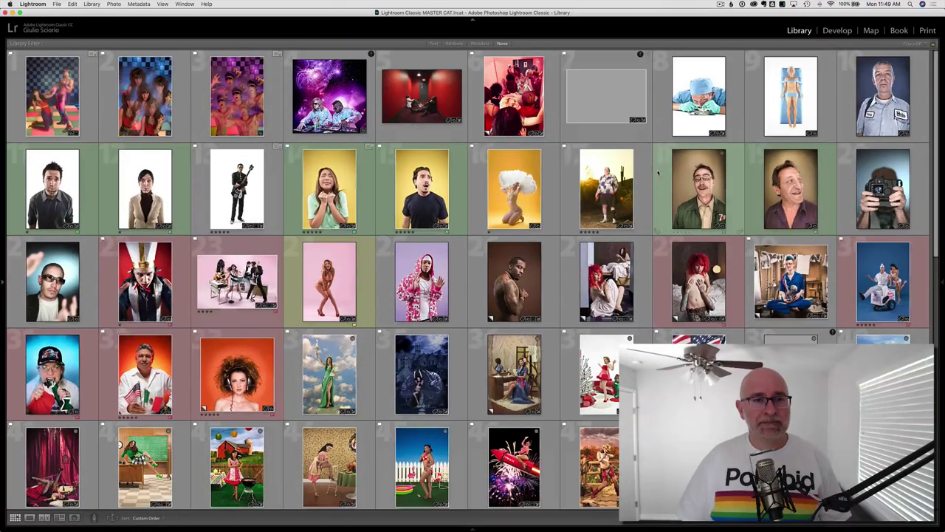
# Survey the first three checkerboard photos together, then return to Grid.
pyautogui.click(236, 96)
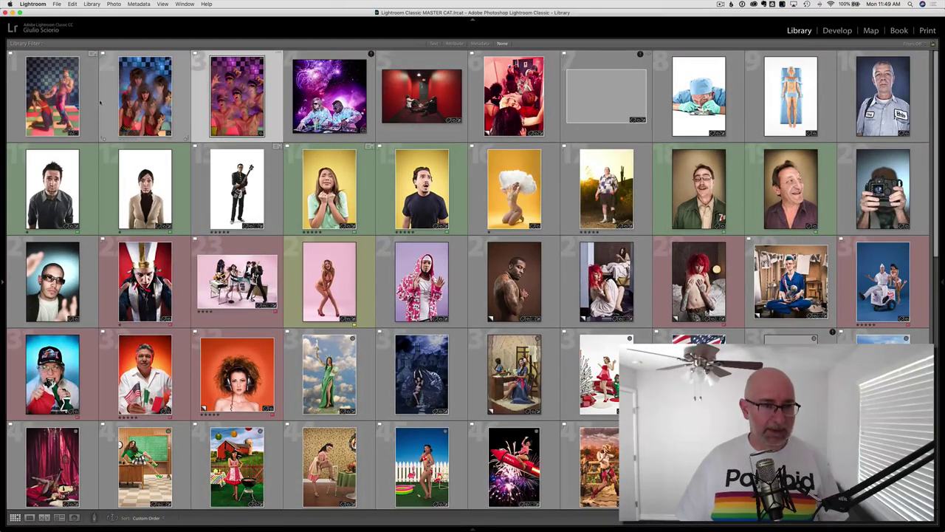
pyautogui.keyDown('shift'); pyautogui.click(53, 96); pyautogui.keyUp('shift')
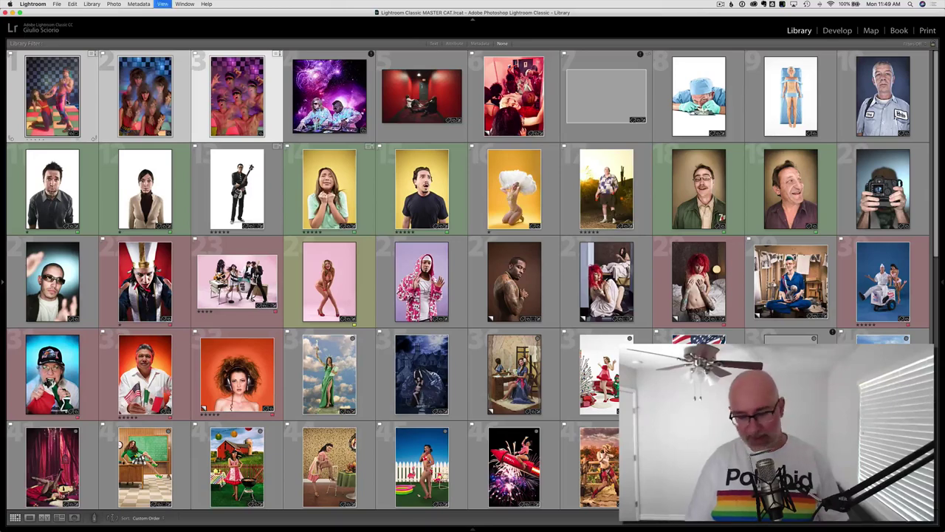
pyautogui.press('n')
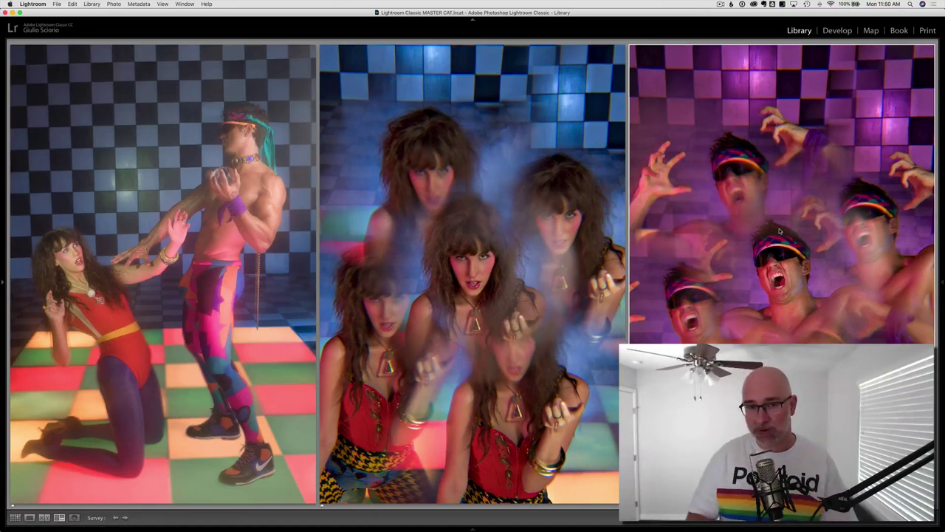
pyautogui.press('g')
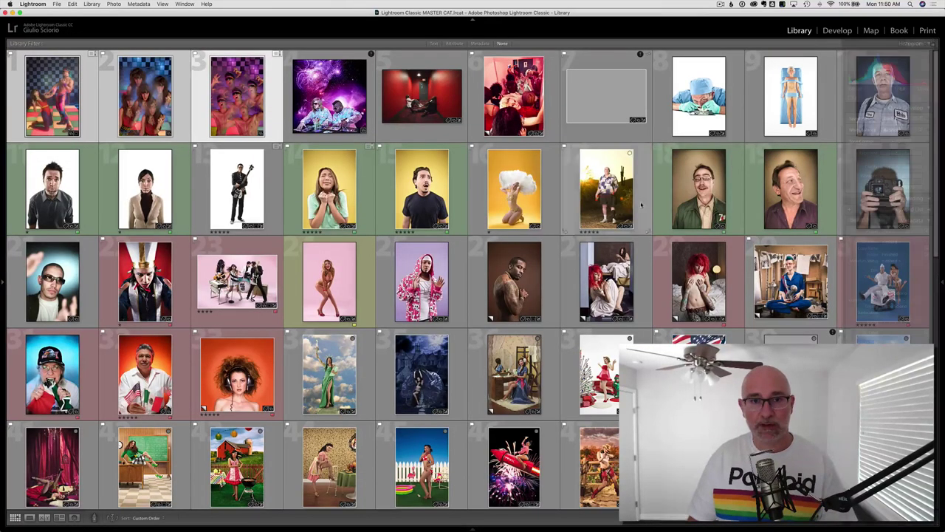
# View the surgeon and blue-mat photos in Loupe, then compare both in Survey before returning to Grid.
pyautogui.click(641, 205)
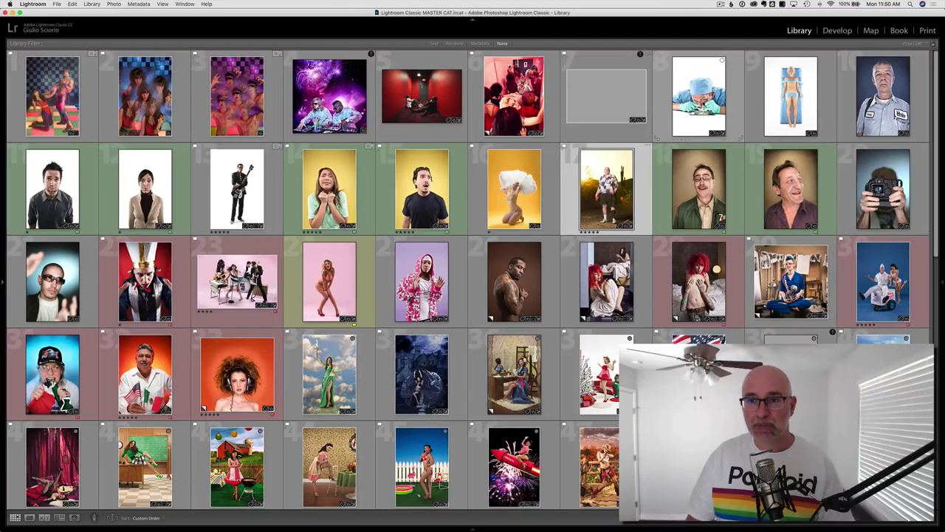
pyautogui.click(704, 105)
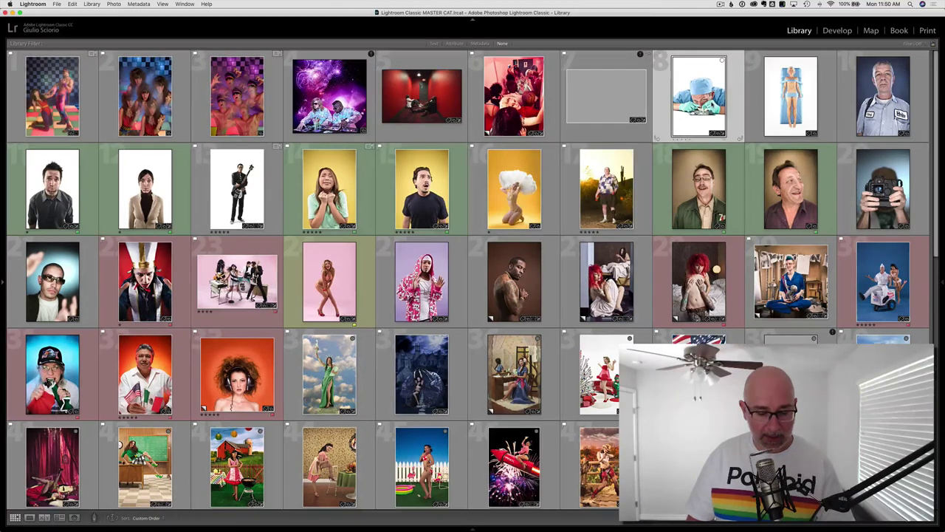
pyautogui.doubleClick(704, 105)
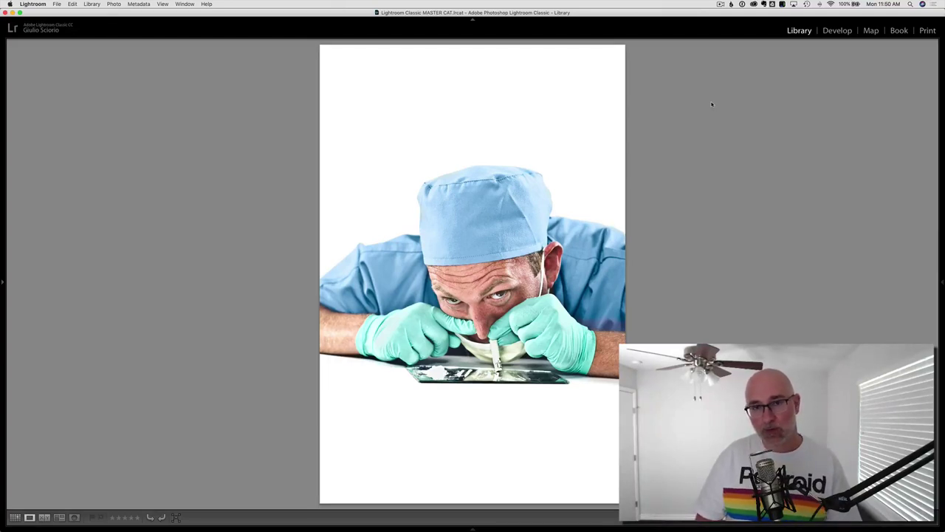
pyautogui.press('Right')
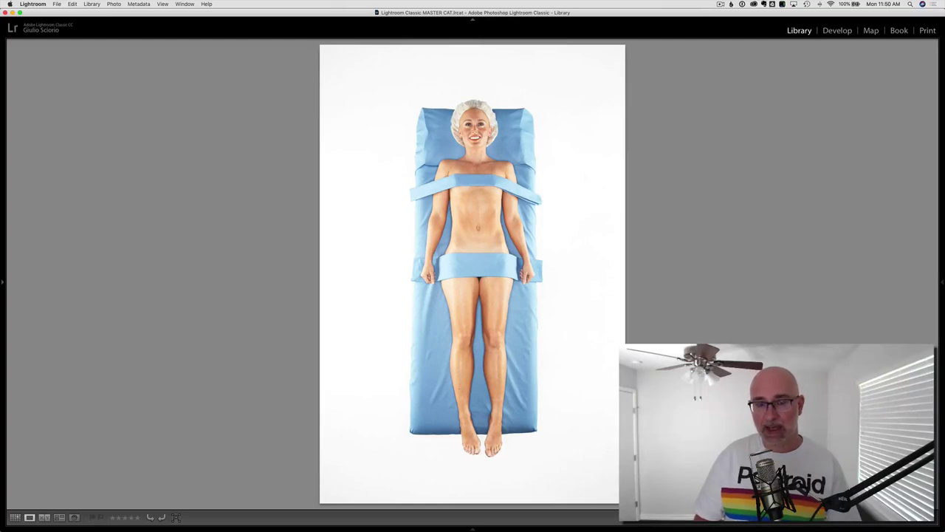
pyautogui.press('Left')
pyautogui.press('n')
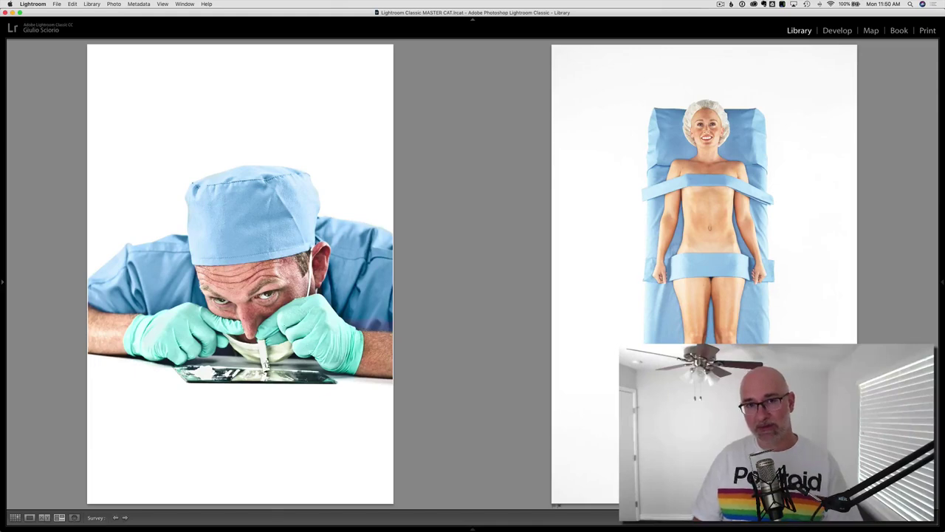
pyautogui.press('g')
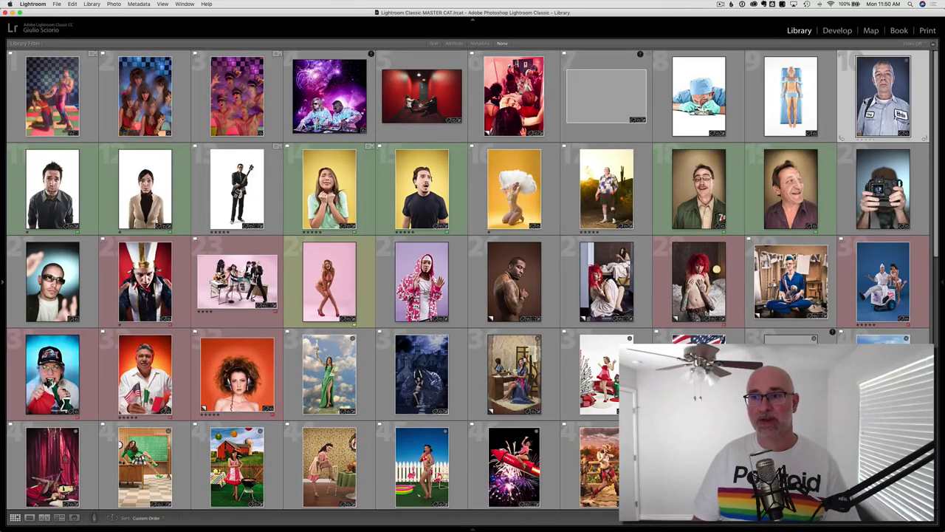
# Survey the work-shirt man with the bespectacled and smiling men's portraits.
pyautogui.press('e')
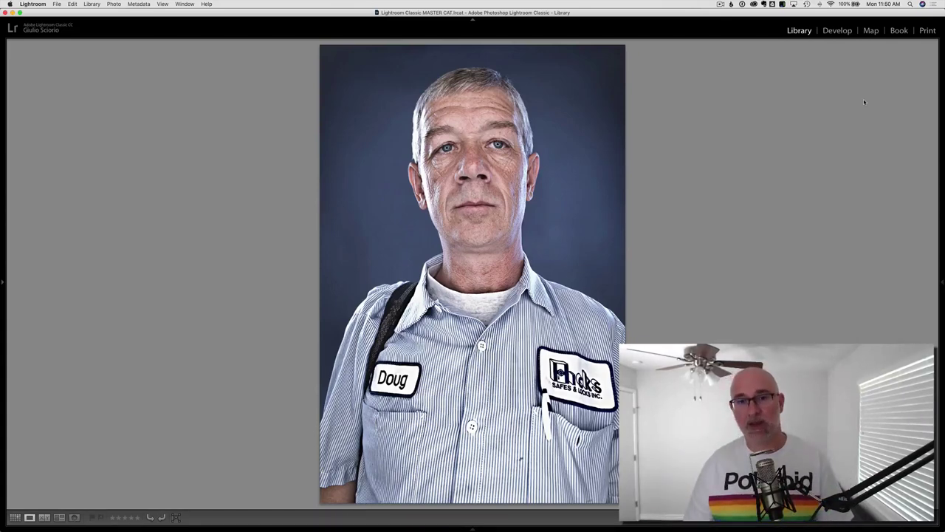
pyautogui.press('g')
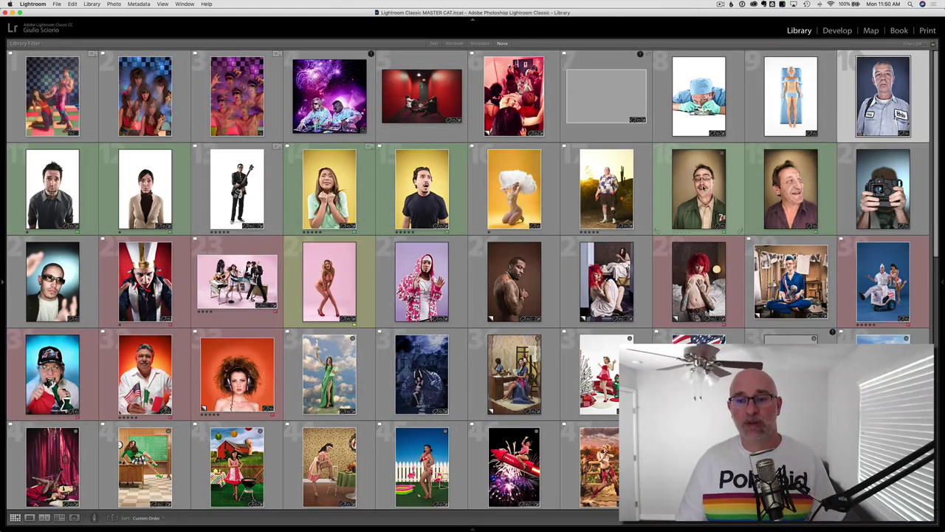
pyautogui.keyDown('super'); pyautogui.click(698, 189); pyautogui.keyUp('super')
pyautogui.keyDown('super'); pyautogui.click(790, 189); pyautogui.keyUp('super')
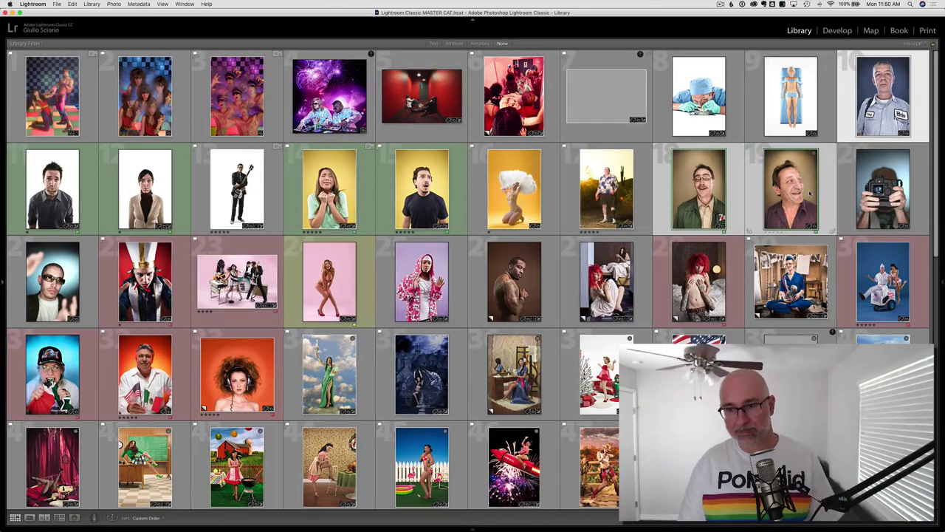
pyautogui.press('n')
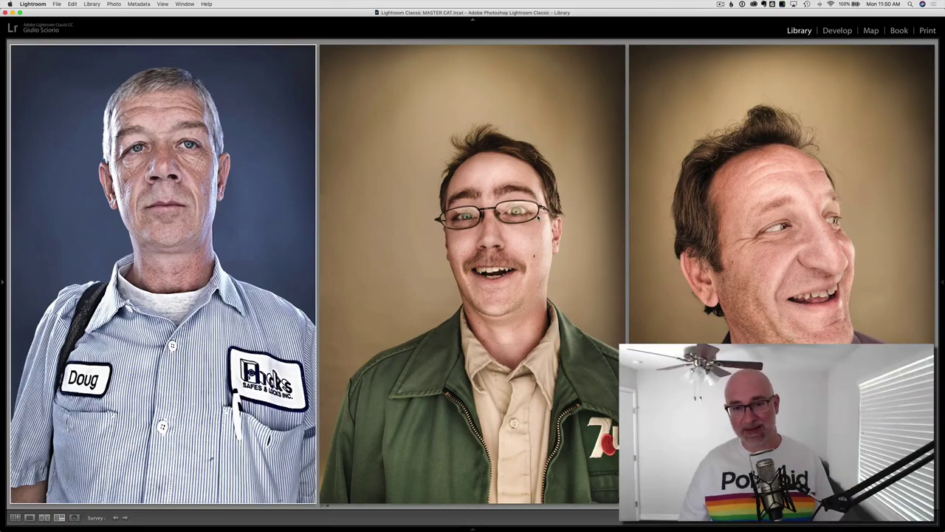
pyautogui.press('g')
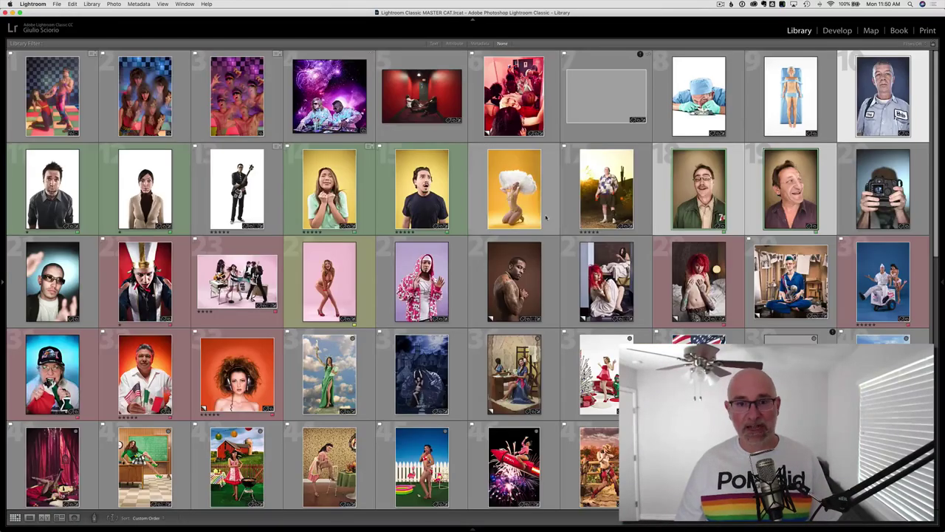
pyautogui.scroll(-3, 604, 250)
pyautogui.scroll(-3, 604, 249)
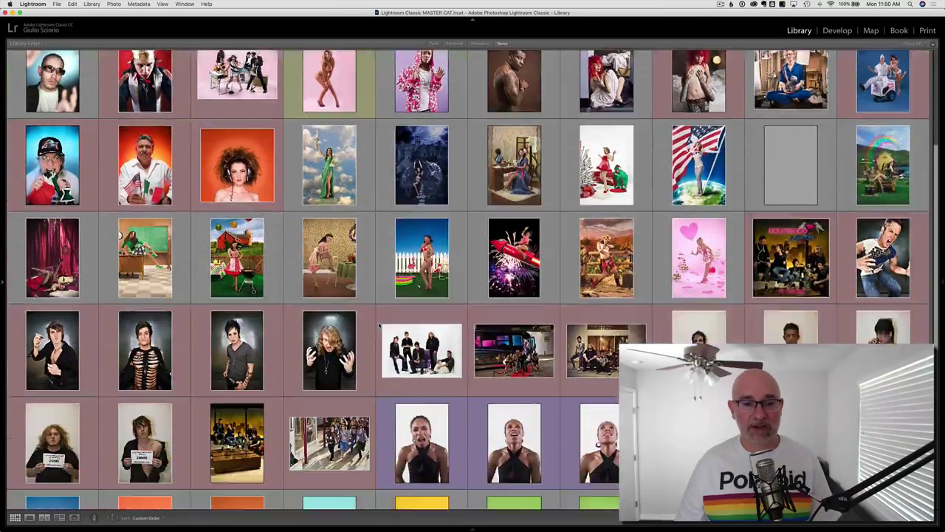
pyautogui.scroll(-3, 604, 250)
# Extend the selection through the four rocker portraits and survey all five.
pyautogui.press('j')
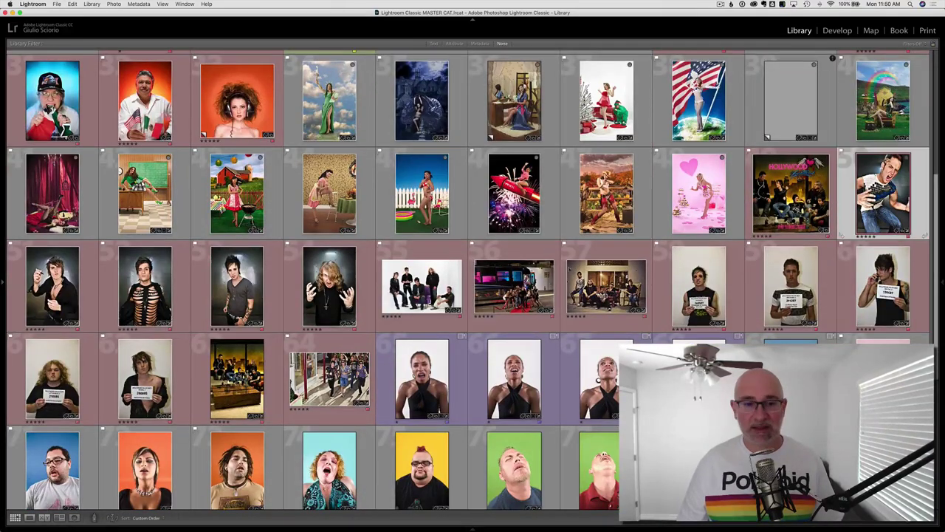
pyautogui.keyDown('shift'); pyautogui.click(328, 286); pyautogui.keyUp('shift')
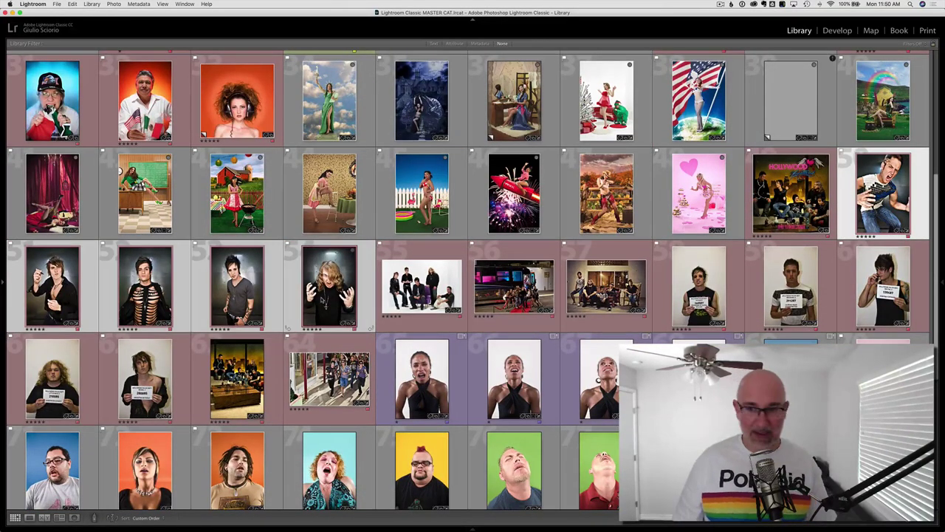
pyautogui.press('n')
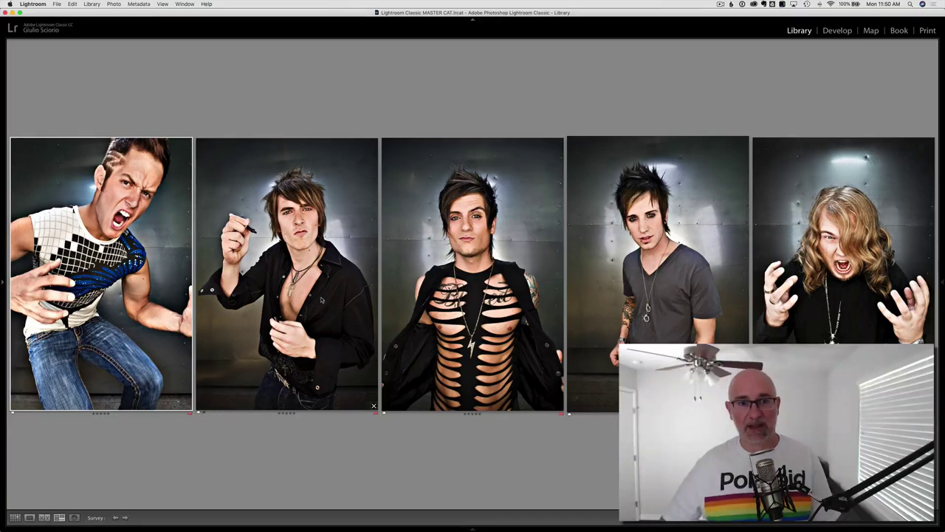
pyautogui.press('g')
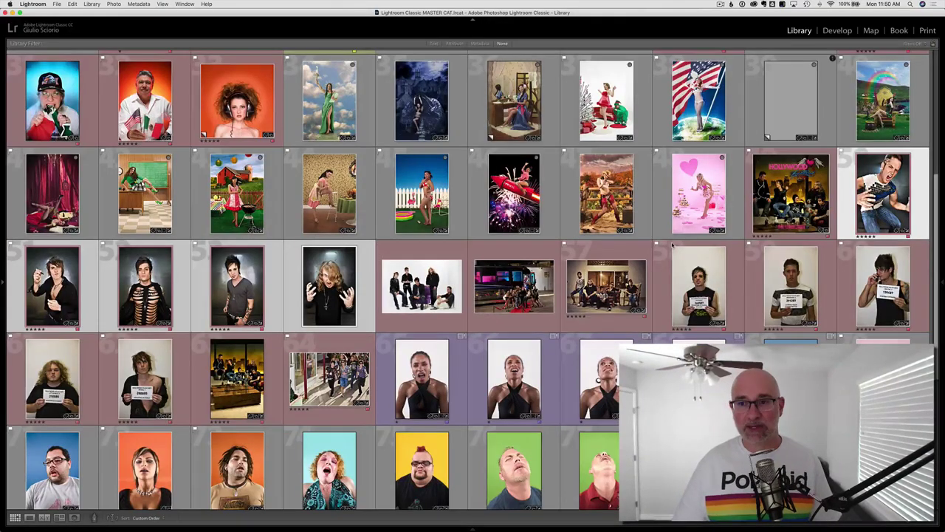
pyautogui.scroll(10, 473, 266)
# Survey the bespectacled, smiling and worker portraits together, then return to Grid.
pyautogui.click(699, 189)
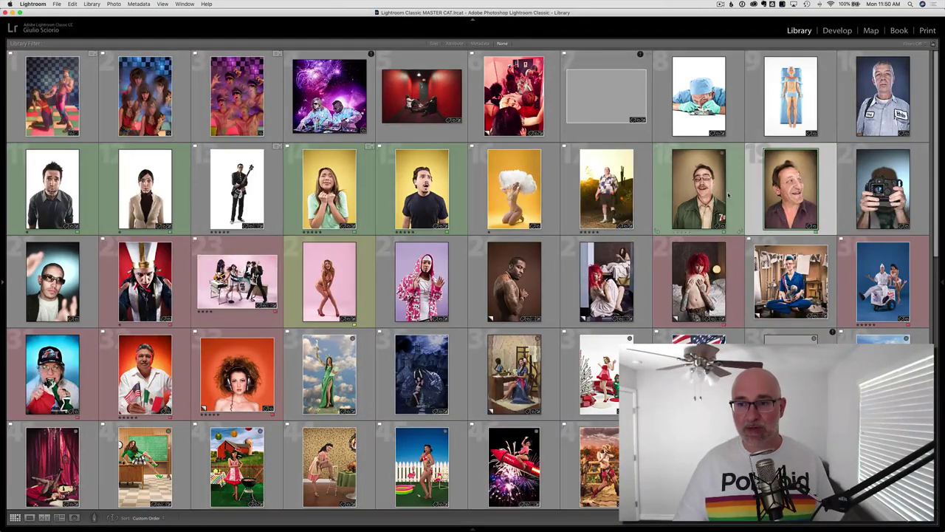
pyautogui.keyDown('super'); pyautogui.click(791, 189); pyautogui.keyUp('super')
pyautogui.keyDown('super'); pyautogui.click(883, 96); pyautogui.keyUp('super')
pyautogui.press('n')
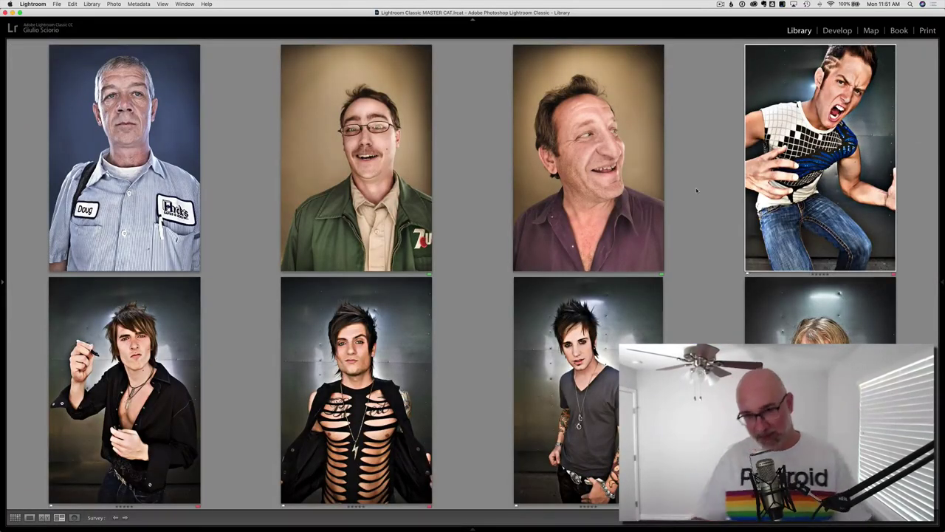
pyautogui.press('g')
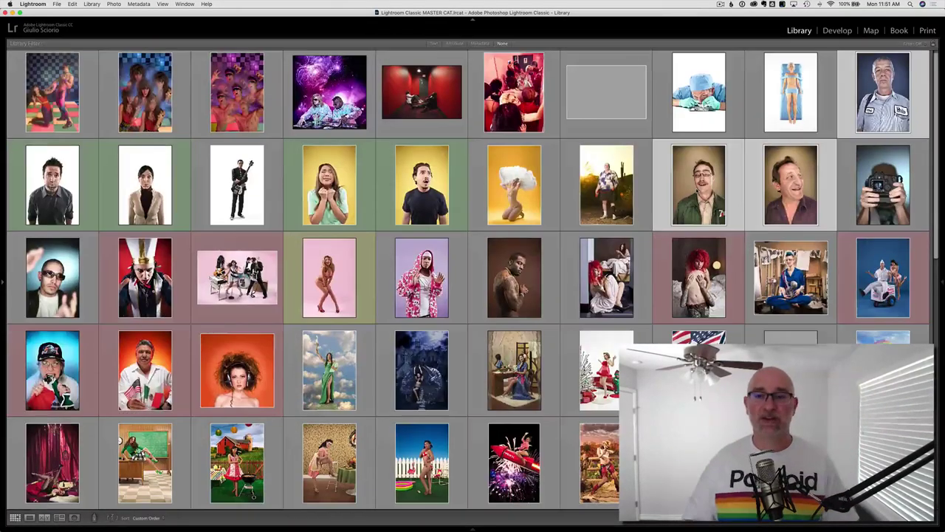
# Check the desert sunset portrait, then open the pink-background pin-up large.
pyautogui.click(607, 185)
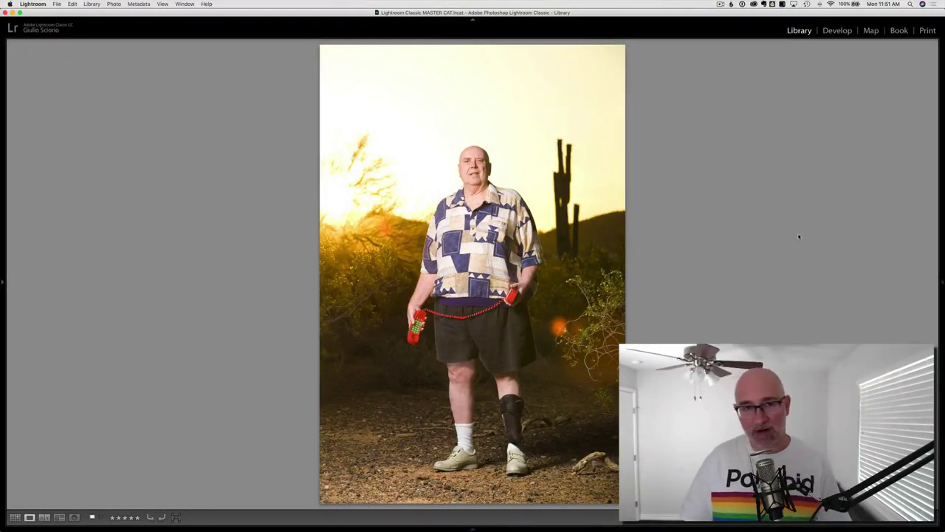
pyautogui.press('g')
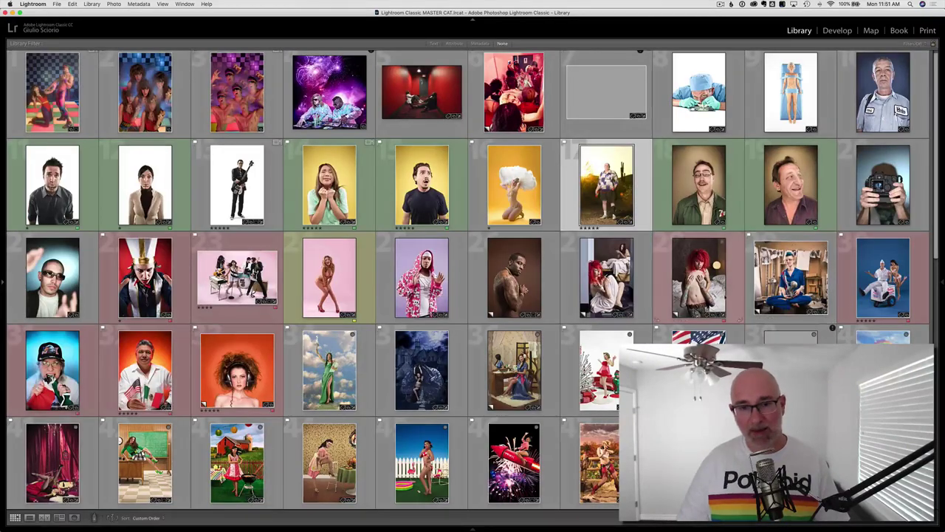
pyautogui.click(346, 275)
pyautogui.doubleClick(346, 275)
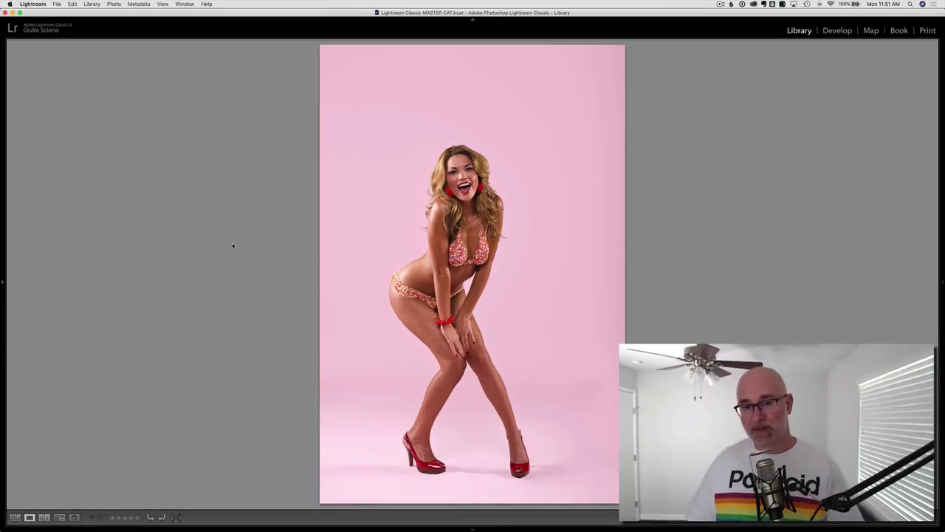
# Inspect the pink-background pin-up at 1:1, panning around, then fit it and return to Grid.
pyautogui.click(475, 242)
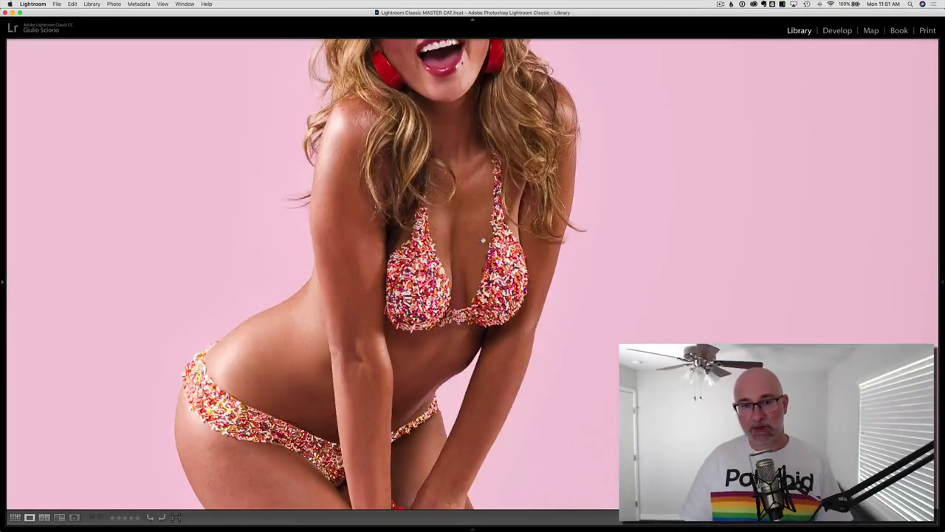
pyautogui.moveTo(553, 207)
pyautogui.mouseDown()
pyautogui.moveTo(587, 314)
pyautogui.moveTo(519, 262)
pyautogui.mouseUp()
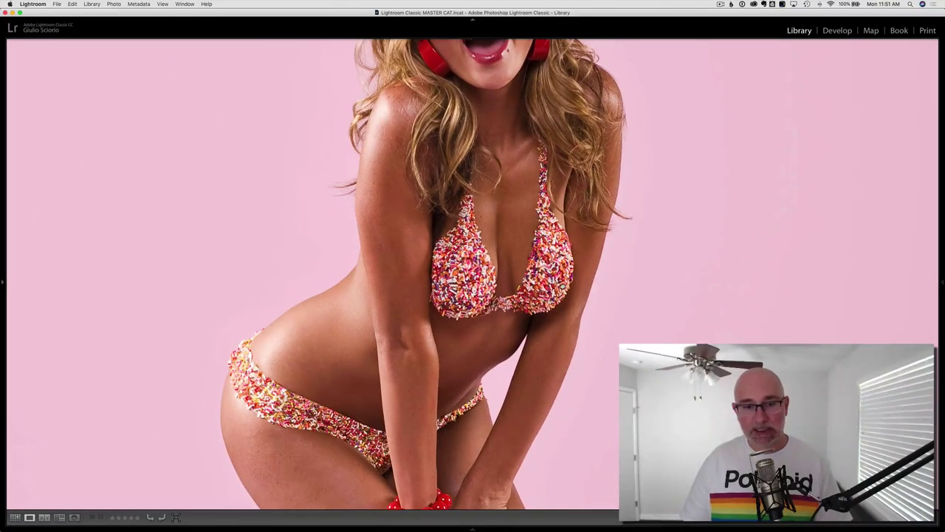
pyautogui.click(560, 284)
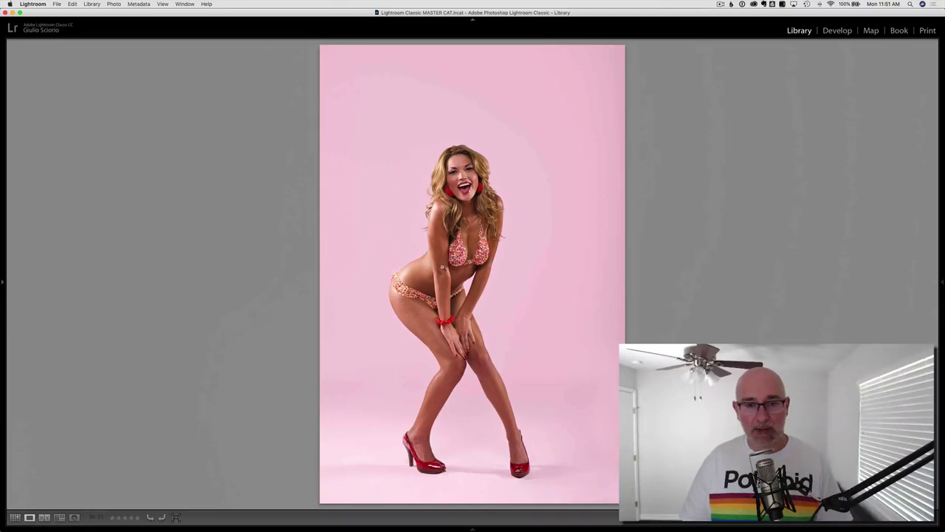
pyautogui.click(441, 268)
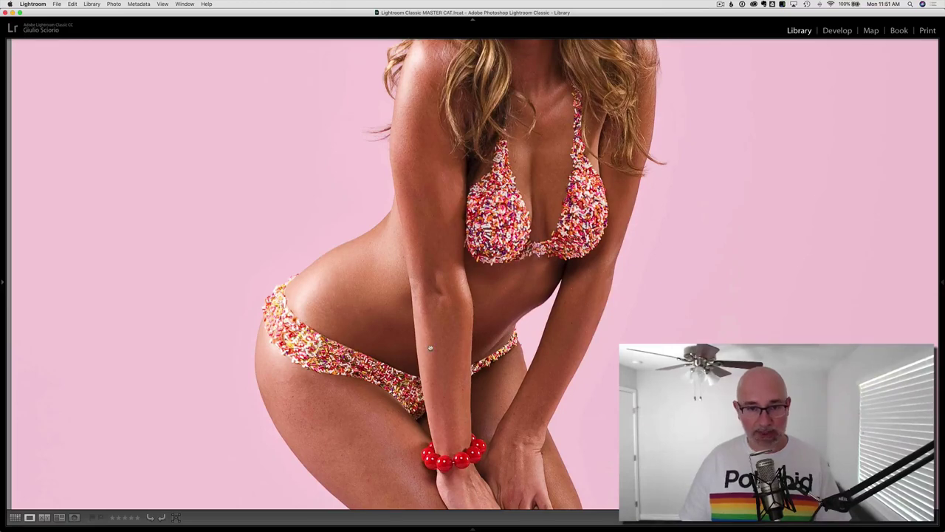
pyautogui.click(441, 267)
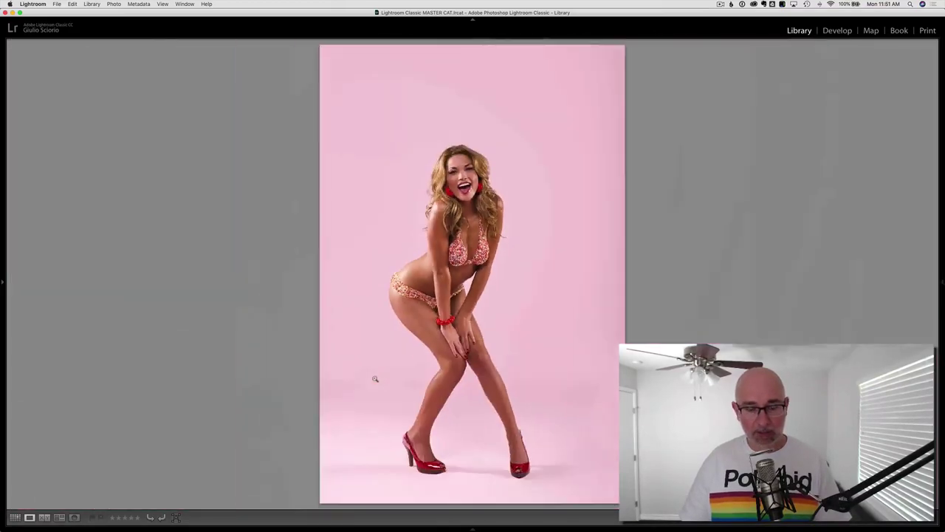
pyautogui.press('g')
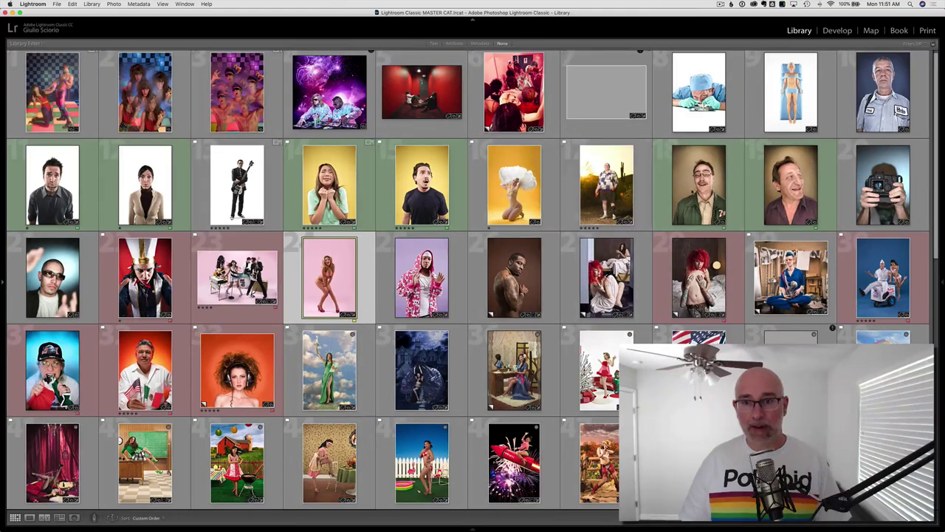
# Select the doorway and on-bed red-haired photos and show them side by side in Survey.
pyautogui.click(607, 277)
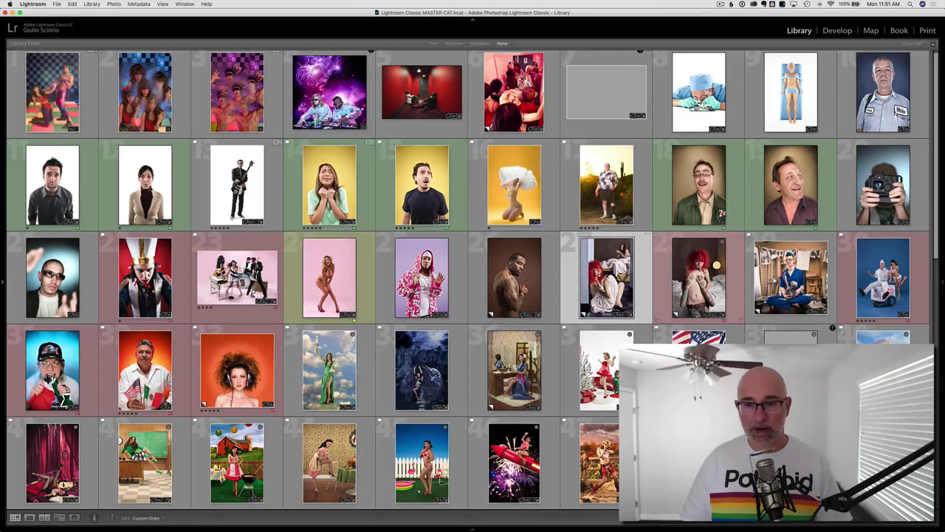
pyautogui.click(699, 277)
pyautogui.press('n')
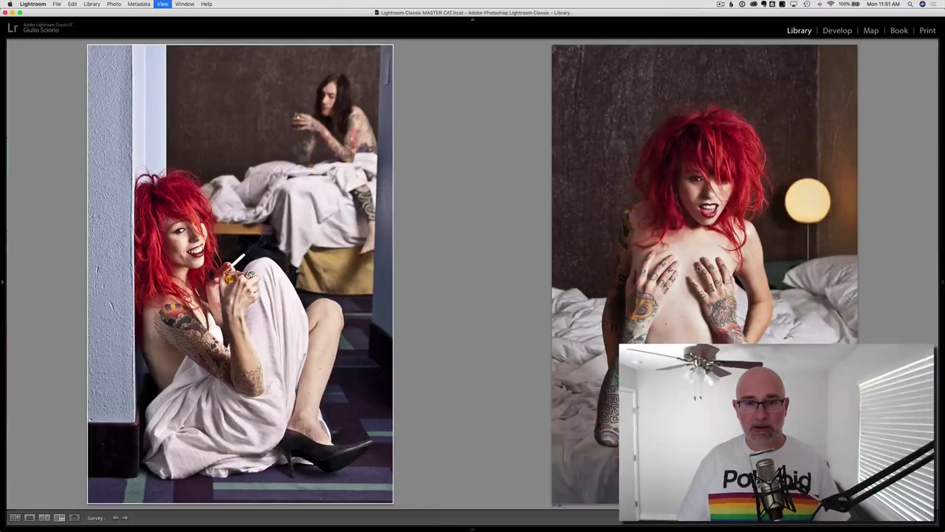
# View each red-haired photo large in Loupe, show both in Survey again, then return to Grid.
pyautogui.press('e')
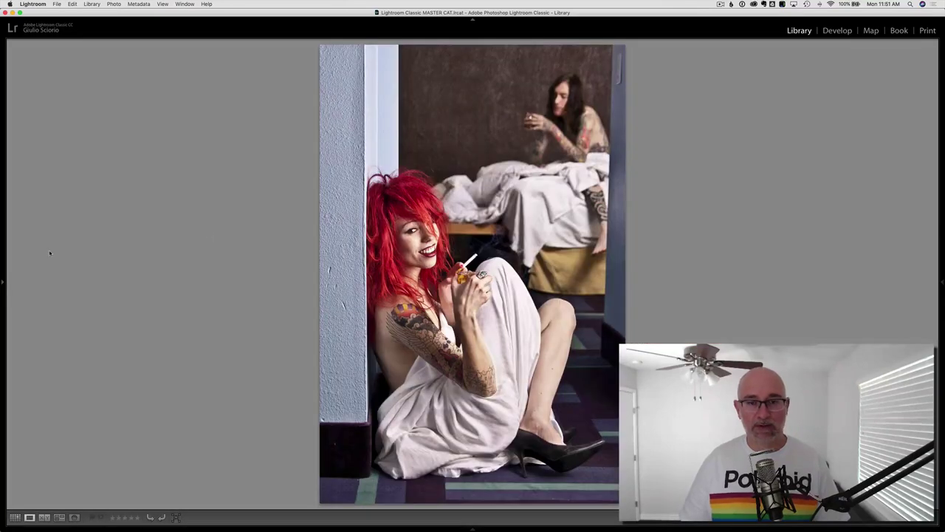
pyautogui.press('Right')
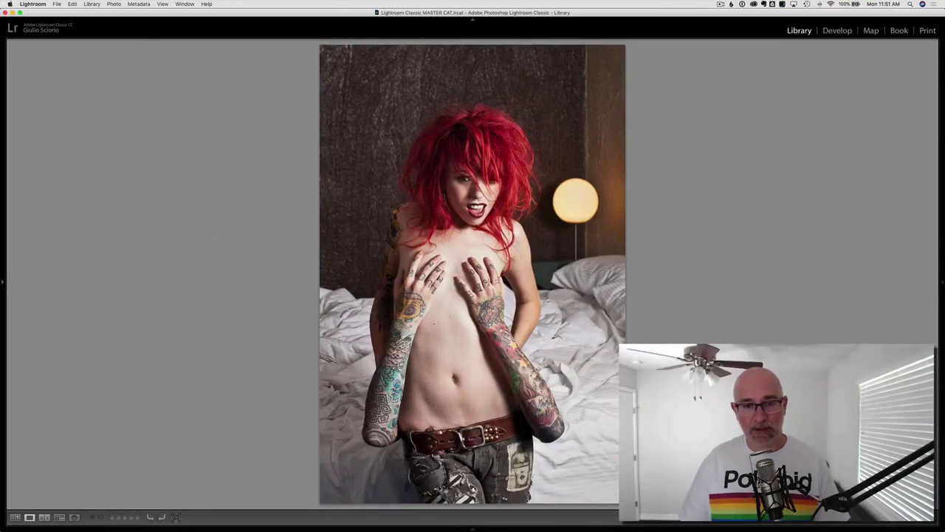
pyautogui.press('n')
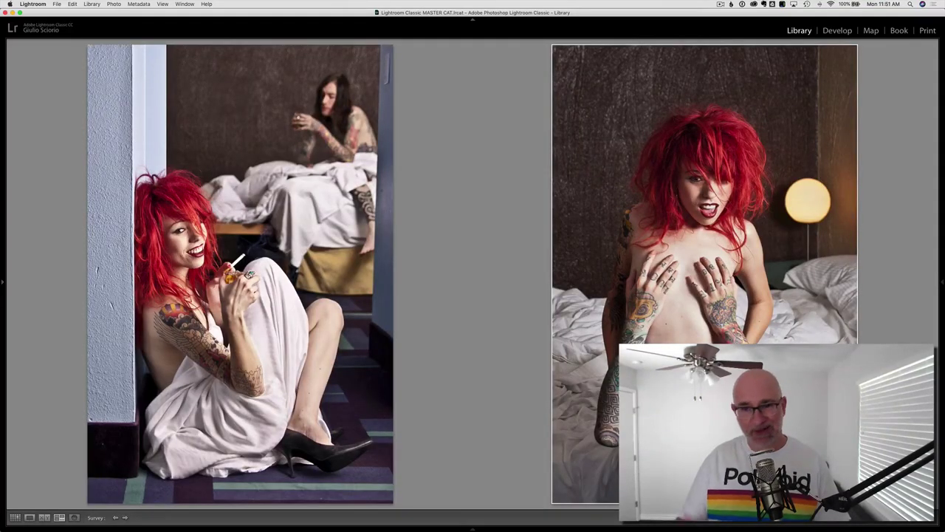
pyautogui.press('g')
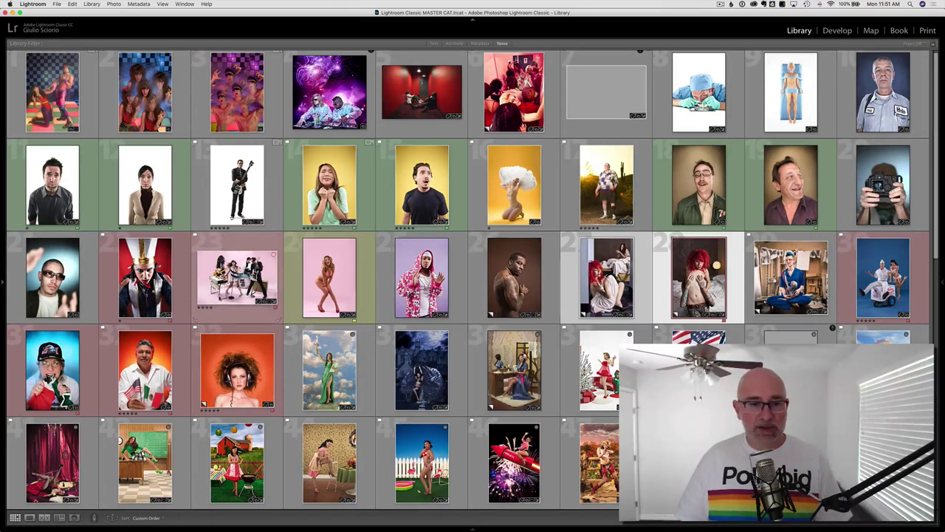
pyautogui.click(236, 277)
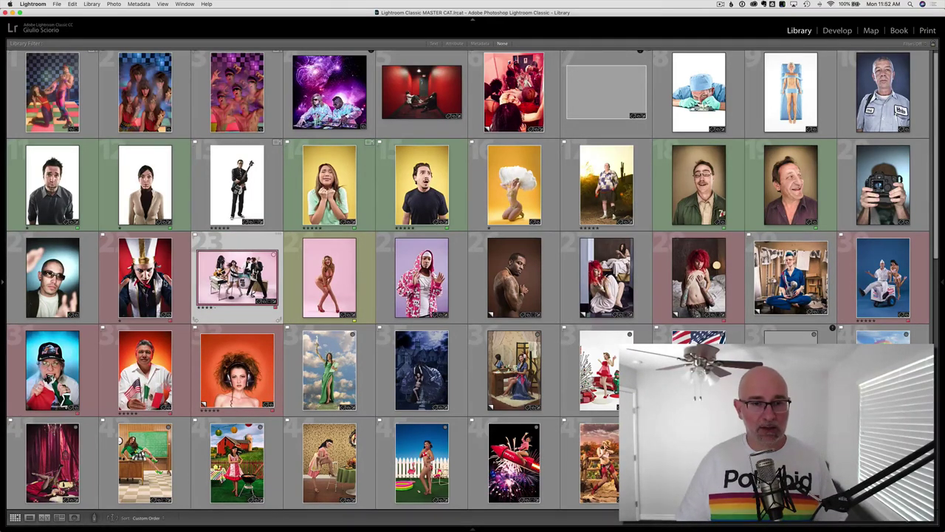
pyautogui.keyDown('super'); pyautogui.click(145, 281); pyautogui.keyUp('super')
pyautogui.keyDown('super'); pyautogui.click(329, 277); pyautogui.keyUp('super')
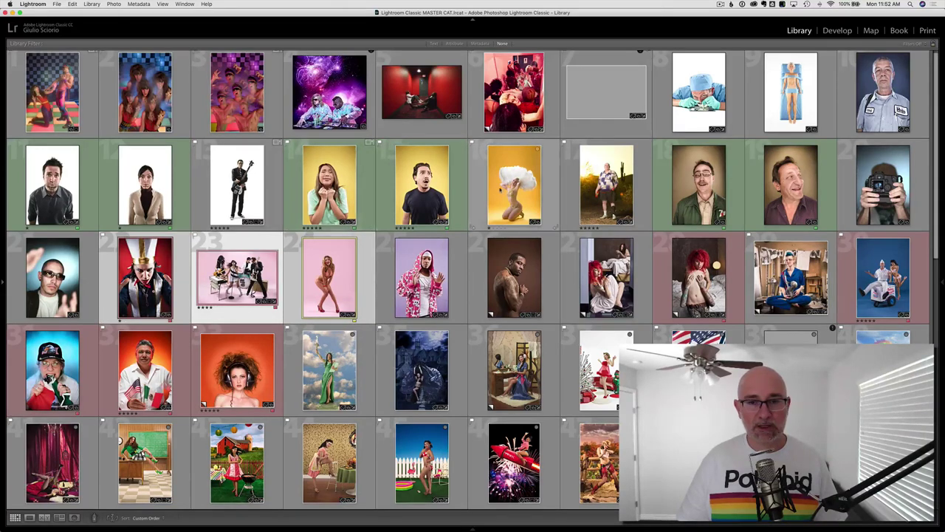
pyautogui.scroll(-3, 421, 277)
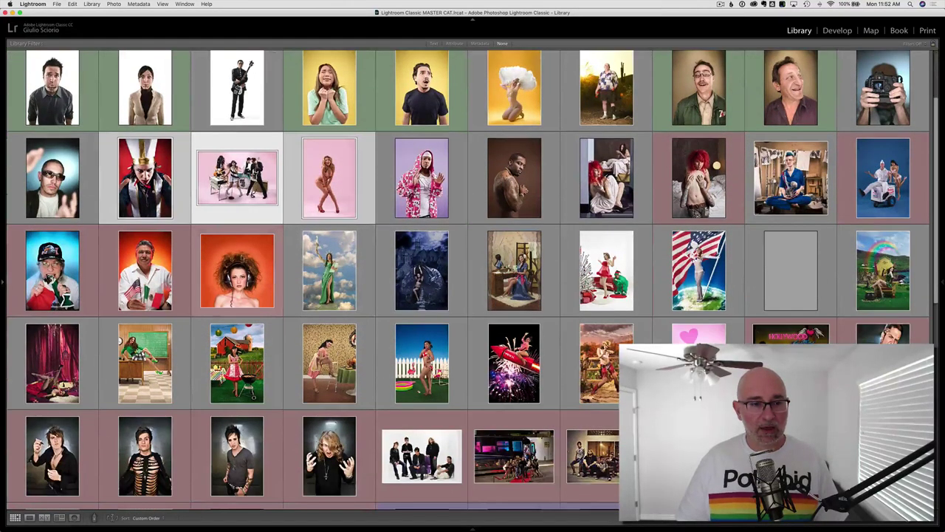
pyautogui.scroll(-3, 546, 333)
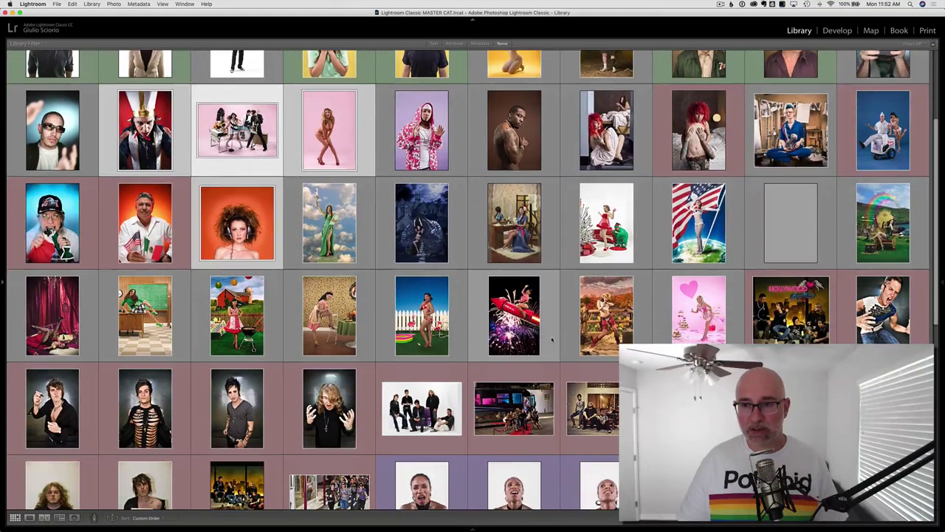
pyautogui.scroll(-4, 551, 338)
pyautogui.scroll(-4, 552, 338)
pyautogui.scroll(-4, 551, 338)
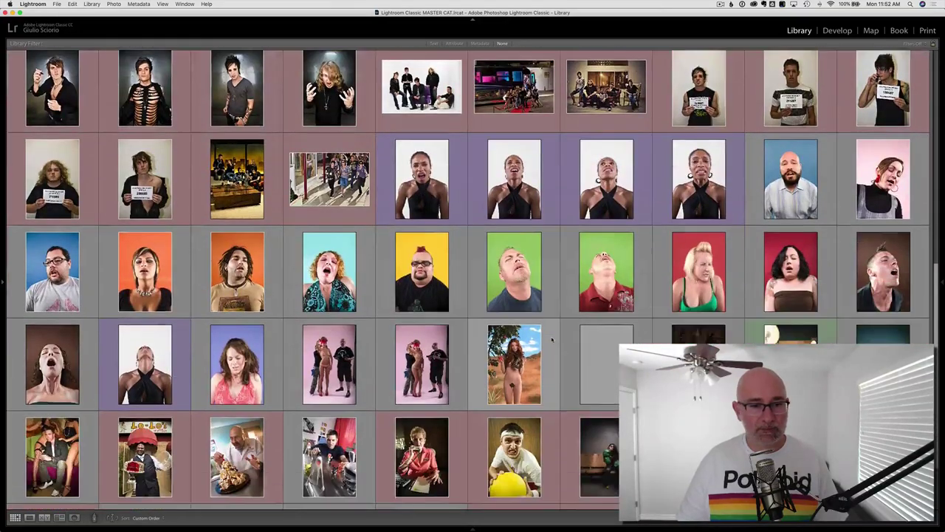
pyautogui.scroll(-3, 549, 340)
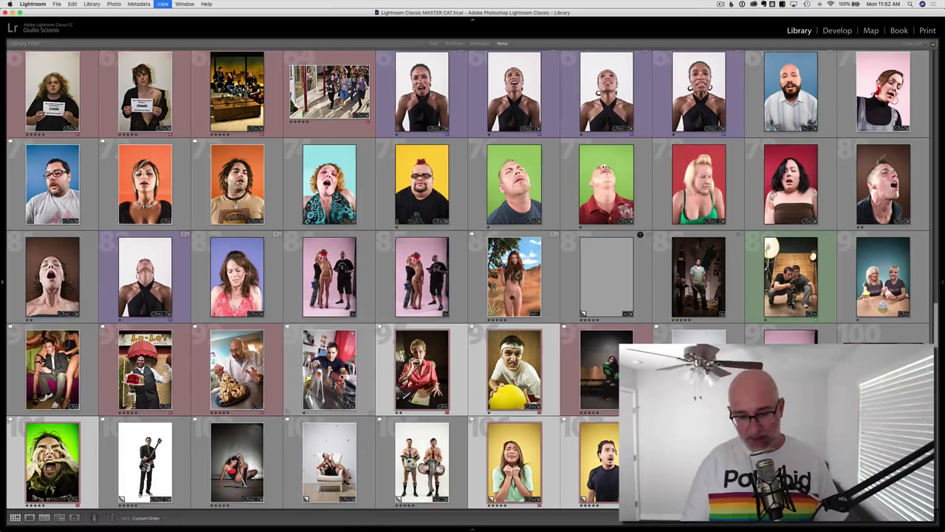
pyautogui.press('n')
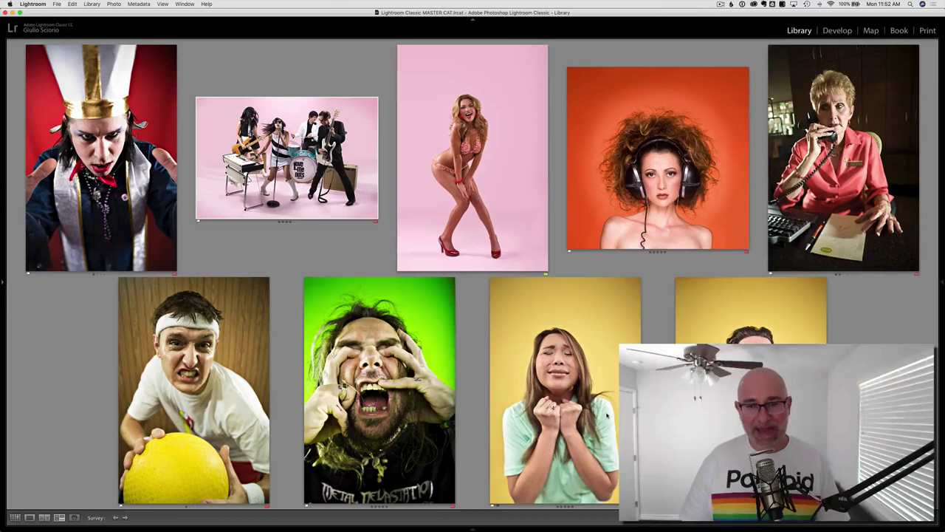
pyautogui.press('g')
pyautogui.click(422, 374)
pyautogui.scroll(-5, 438, 380)
pyautogui.scroll(-5, 517, 387)
pyautogui.scroll(-3, 567, 397)
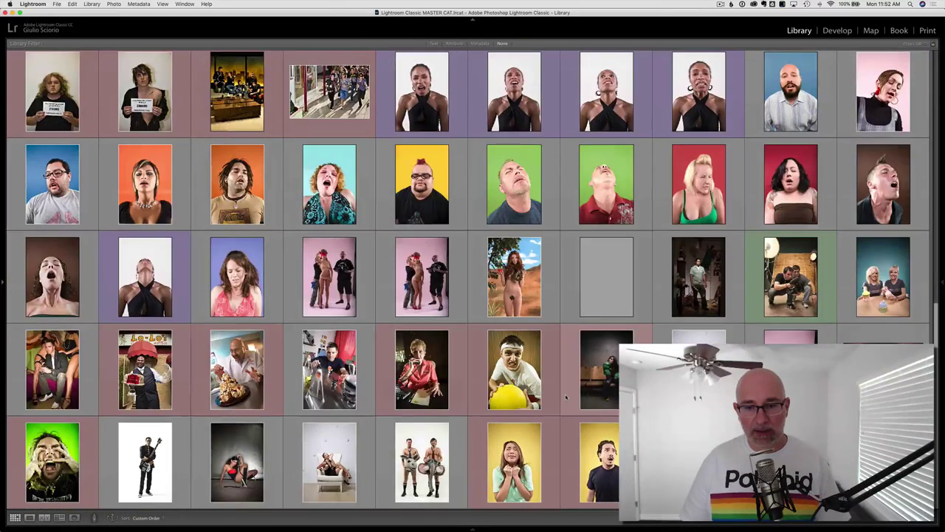
pyautogui.scroll(-3, 322, 260)
pyautogui.click(421, 196)
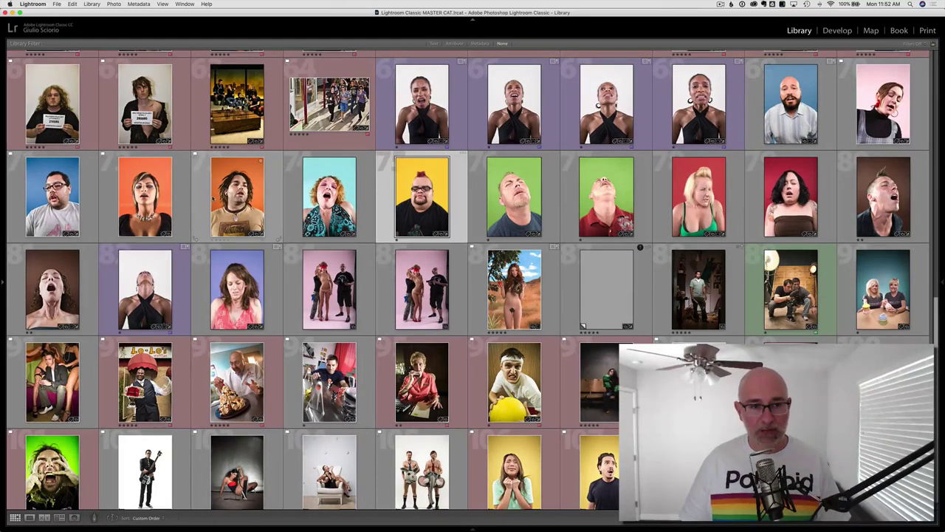
pyautogui.click(236, 196)
pyautogui.keyDown('shift'); pyautogui.click(607, 197); pyautogui.keyUp('shift')
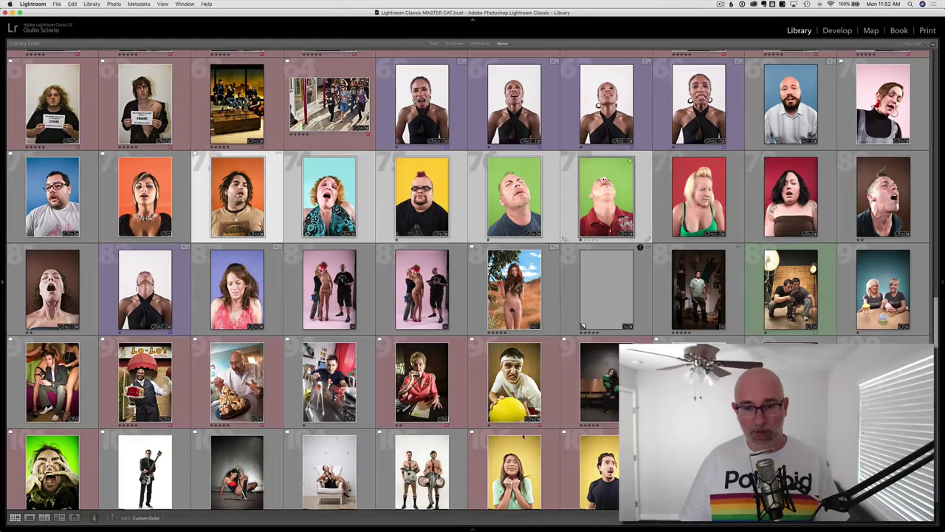
pyautogui.press('e')
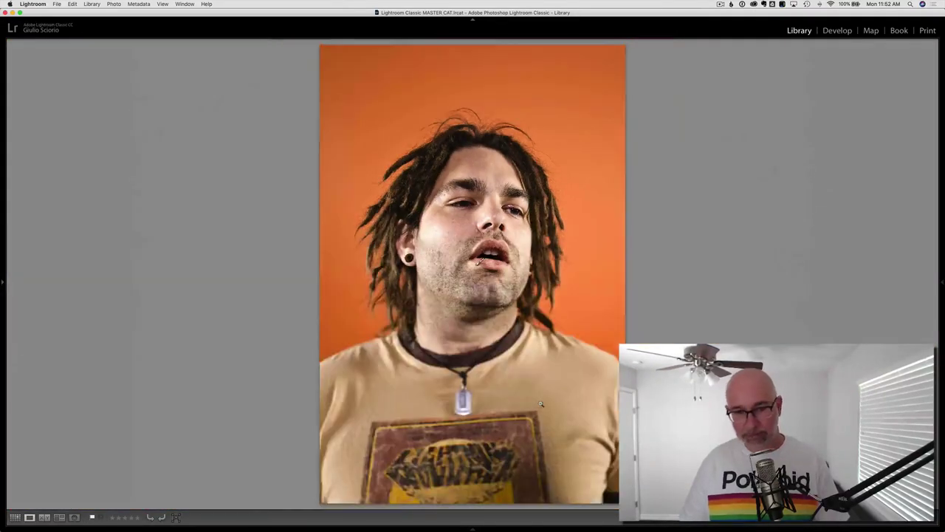
pyautogui.press('g')
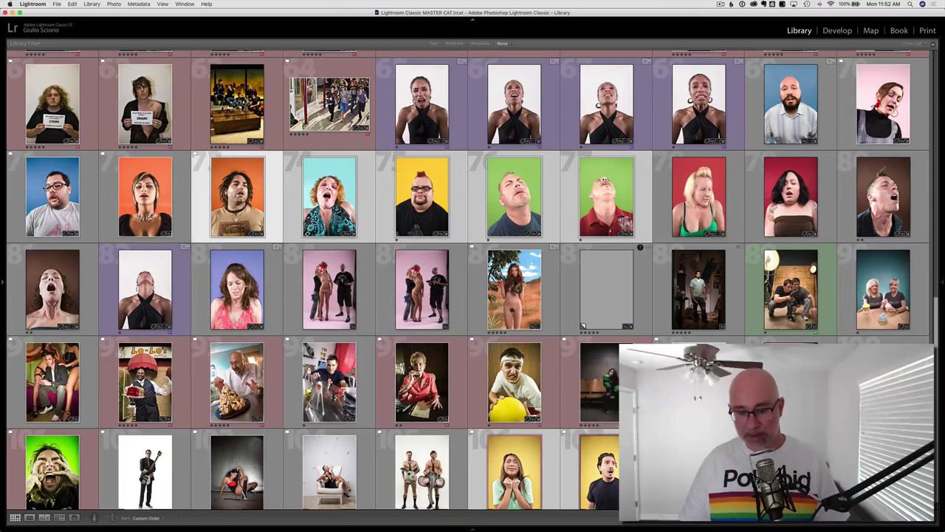
pyautogui.press('n')
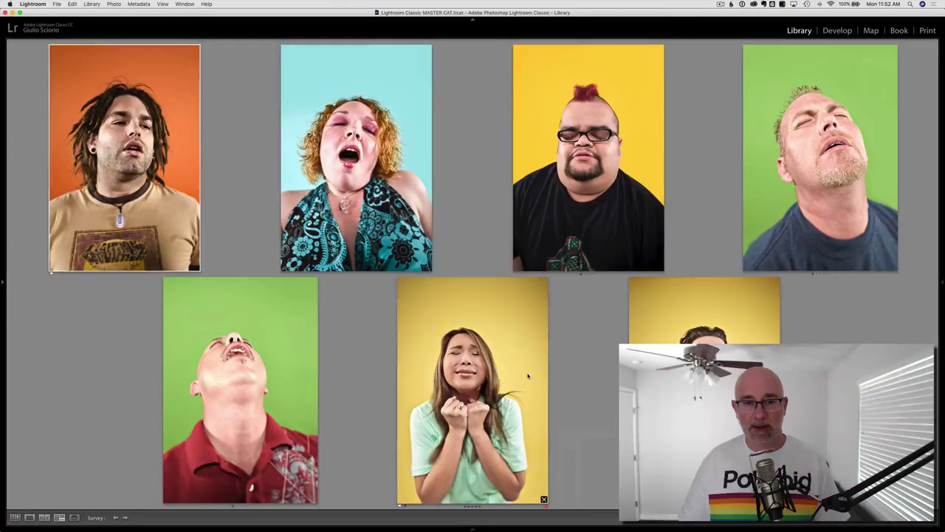
pyautogui.click(528, 375)
pyautogui.press('z')
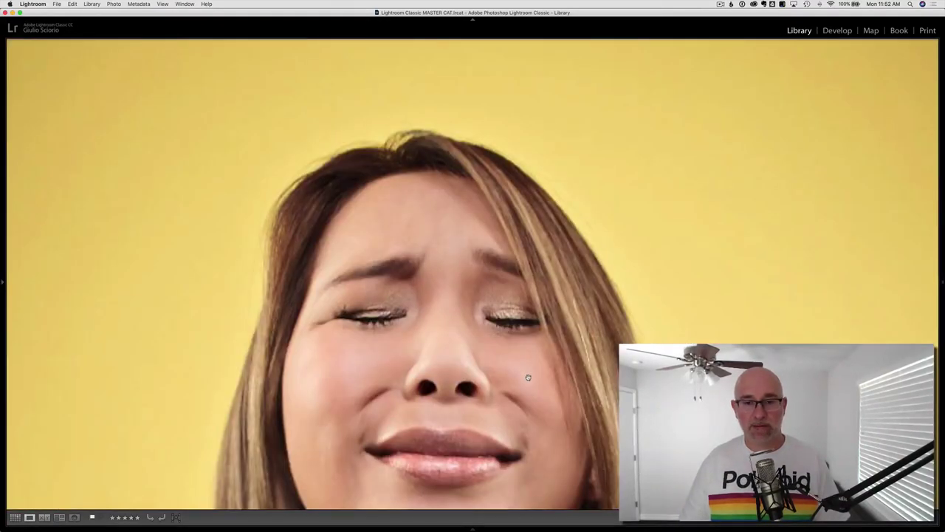
pyautogui.click(528, 377)
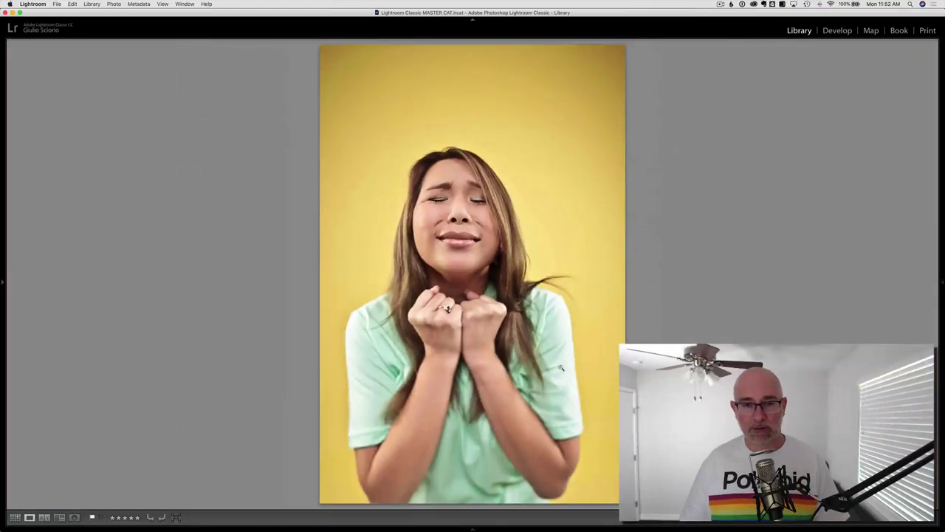
pyautogui.press('Right')
pyautogui.press('g')
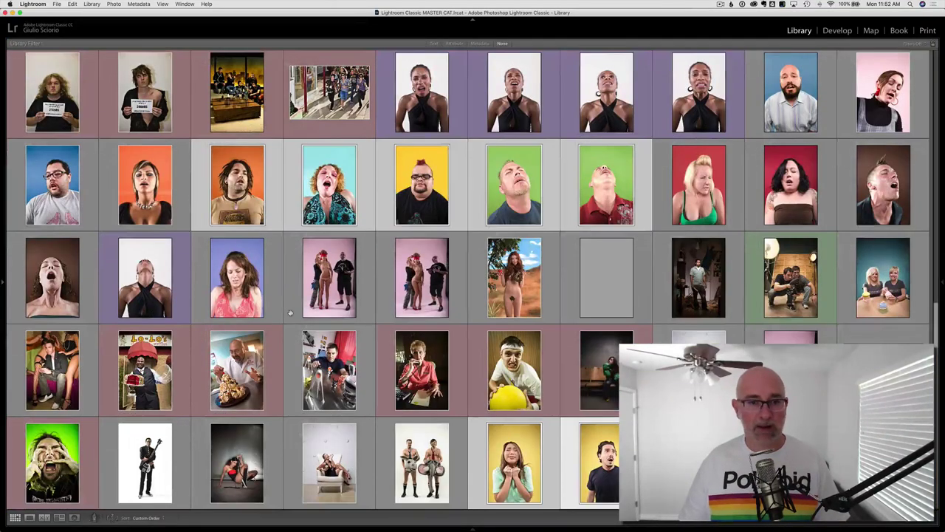
pyautogui.press('j')
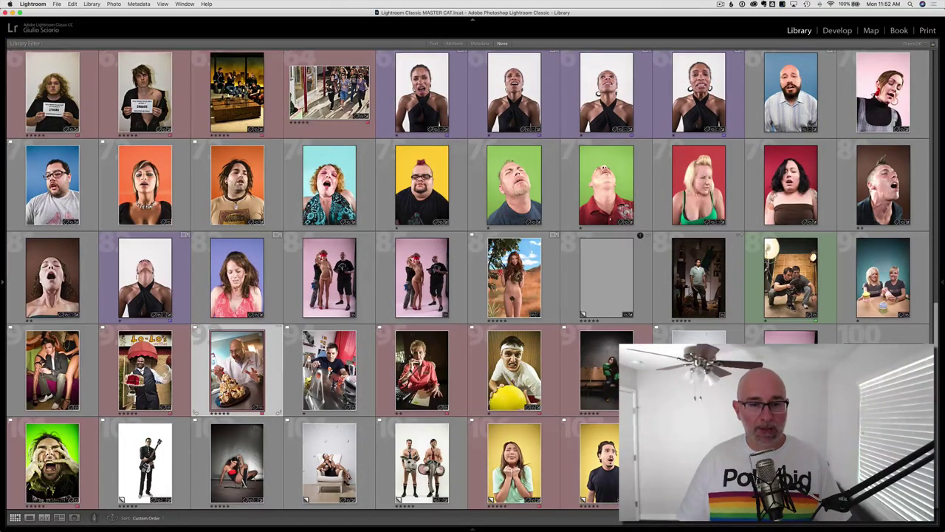
pyautogui.hotkey('shift', 'Right')
pyautogui.hotkey('shift', 'Right')
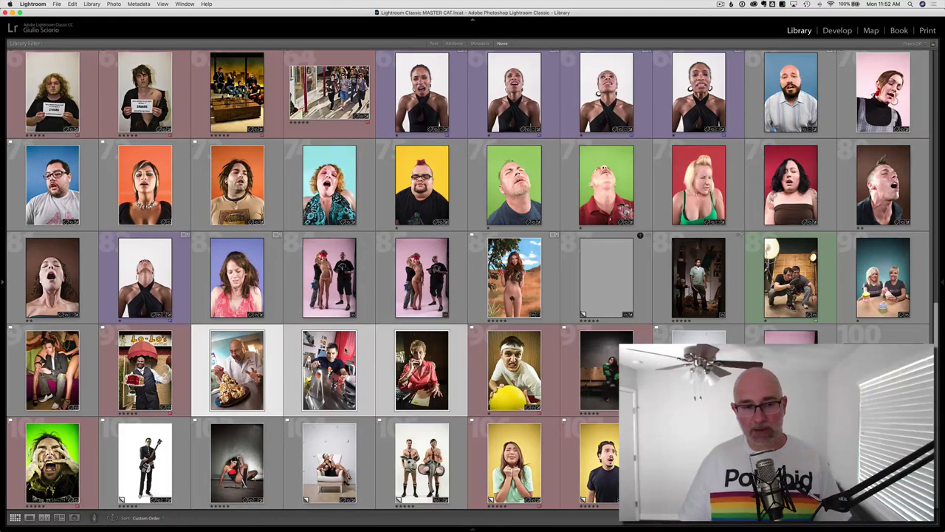
pyautogui.hotkey('shift', 'Left')
pyautogui.hotkey('shift', 'Left')
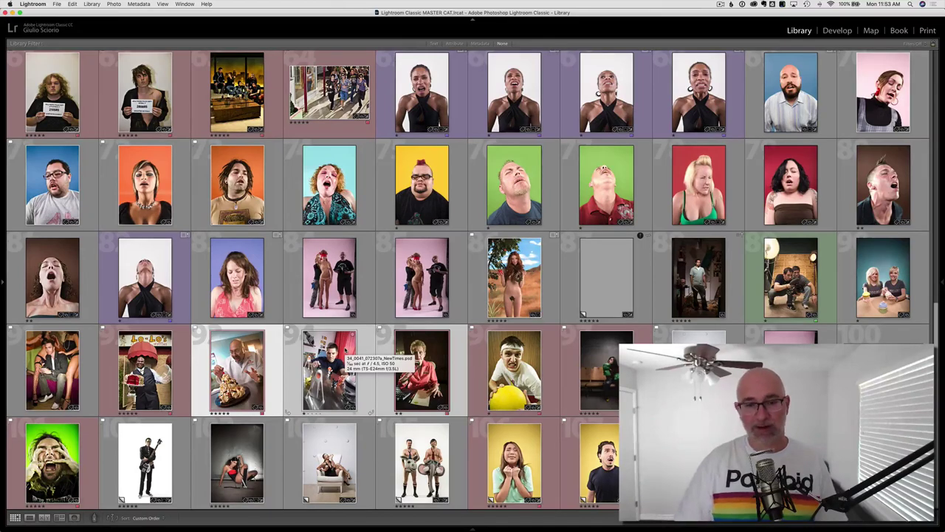
pyautogui.press('n')
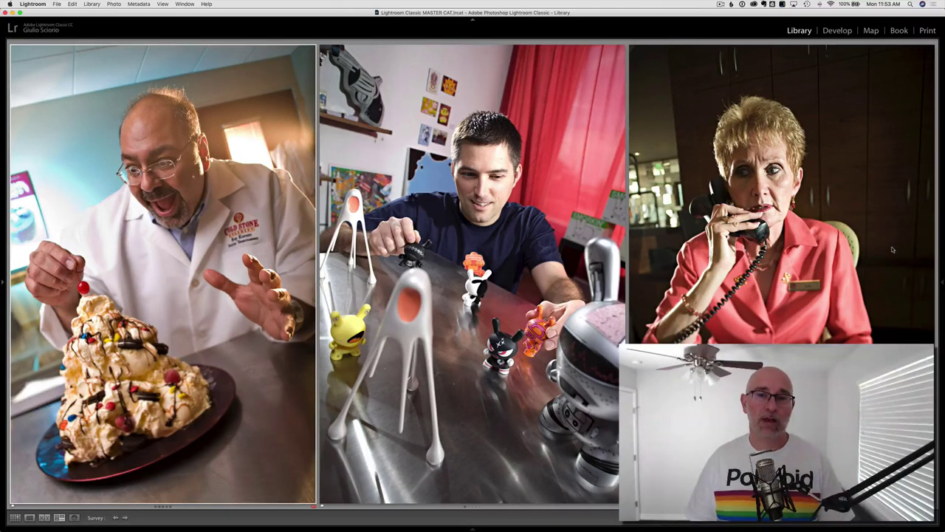
pyautogui.doubleClick(138, 285)
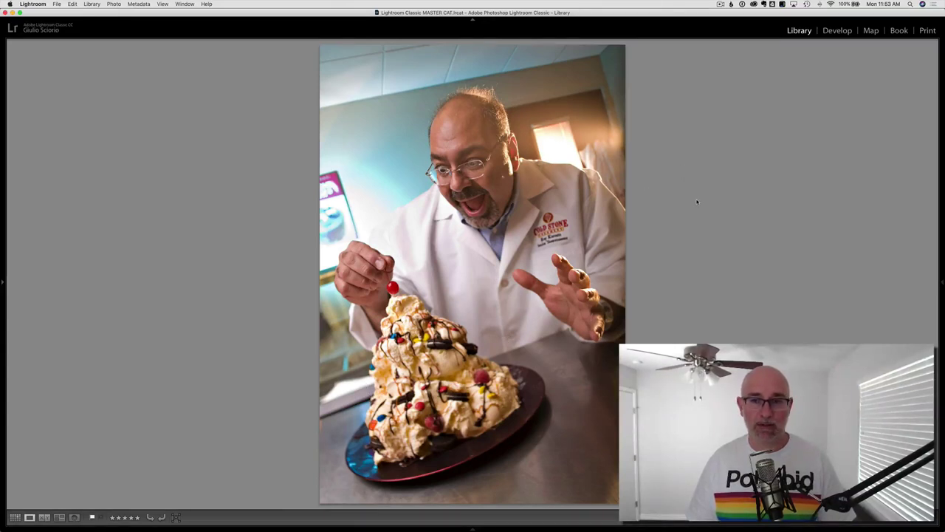
pyautogui.press('g')
pyautogui.scroll(-2, 381, 280)
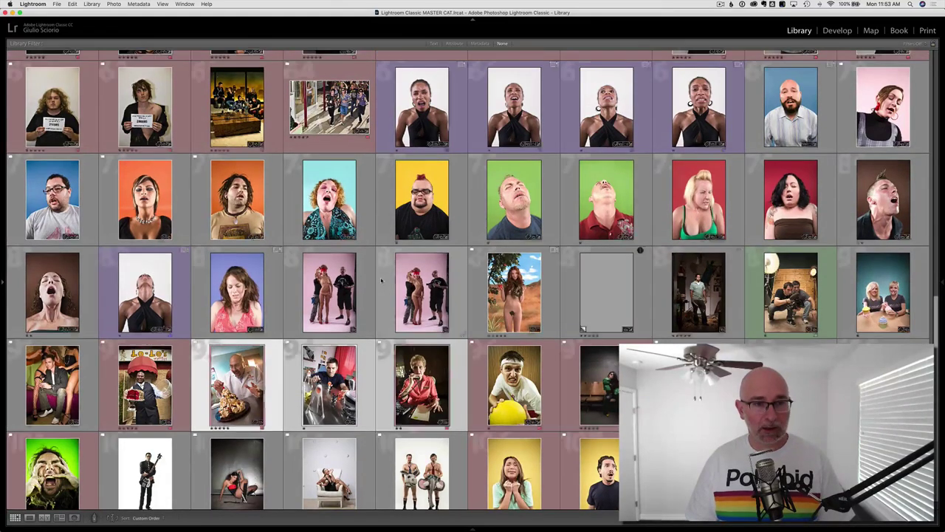
pyautogui.scroll(2, 381, 280)
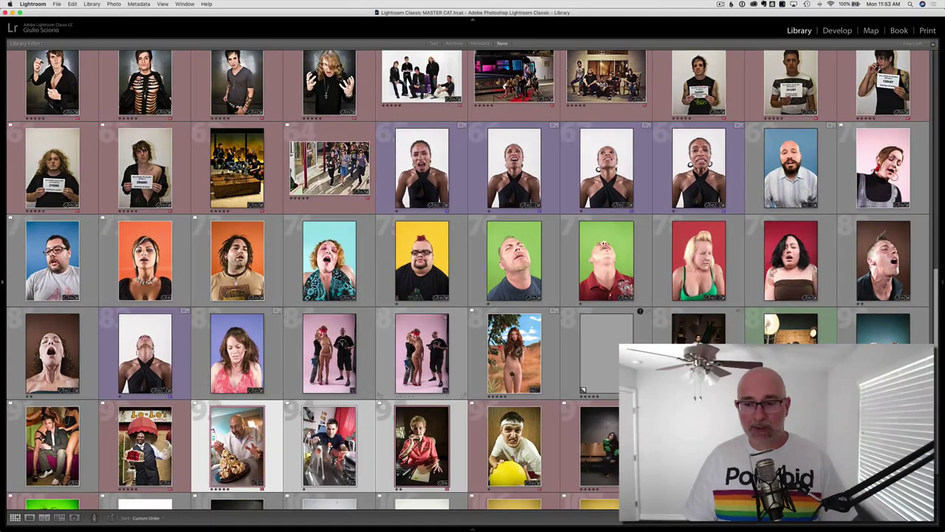
# Select neighbouring pin-up composite photos in the grid.
pyautogui.press('Up')
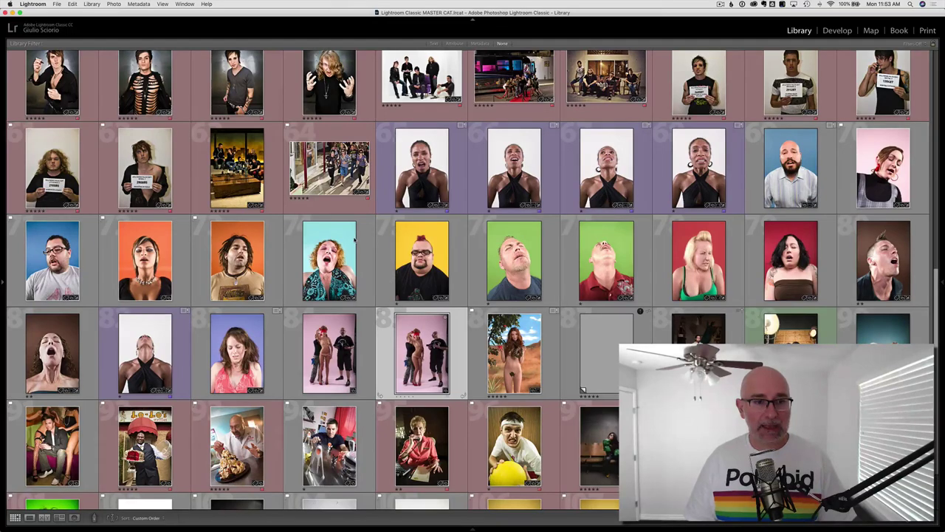
pyautogui.scroll(5, 354, 244)
pyautogui.scroll(5, 354, 244)
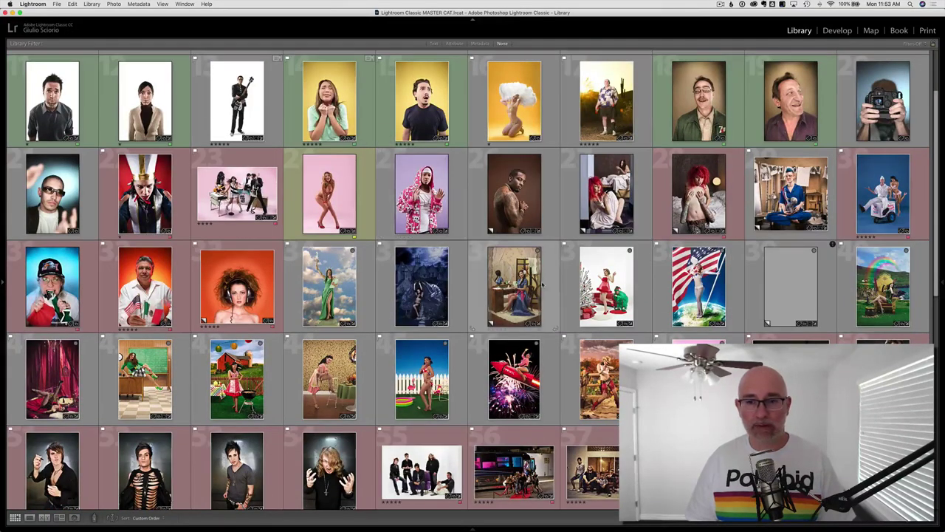
pyautogui.click(480, 310)
pyautogui.click(572, 282)
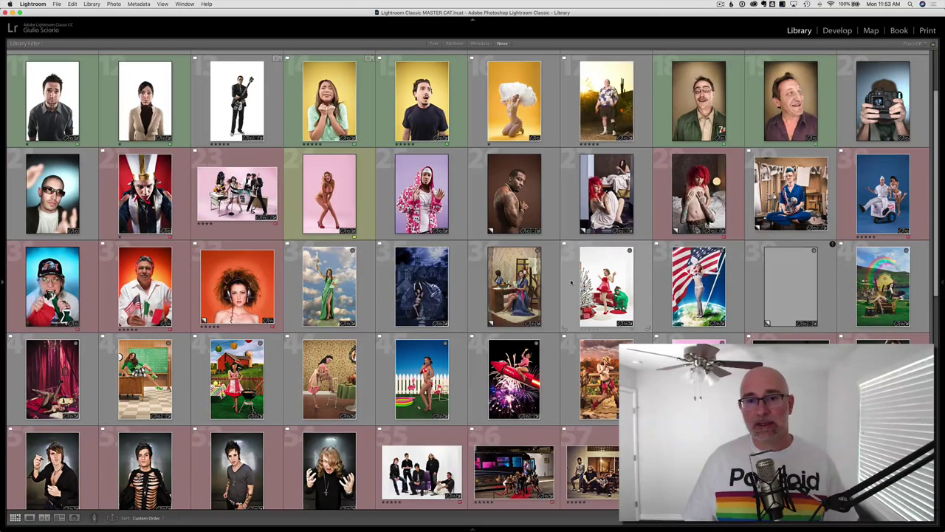
pyautogui.scroll(-3, 572, 283)
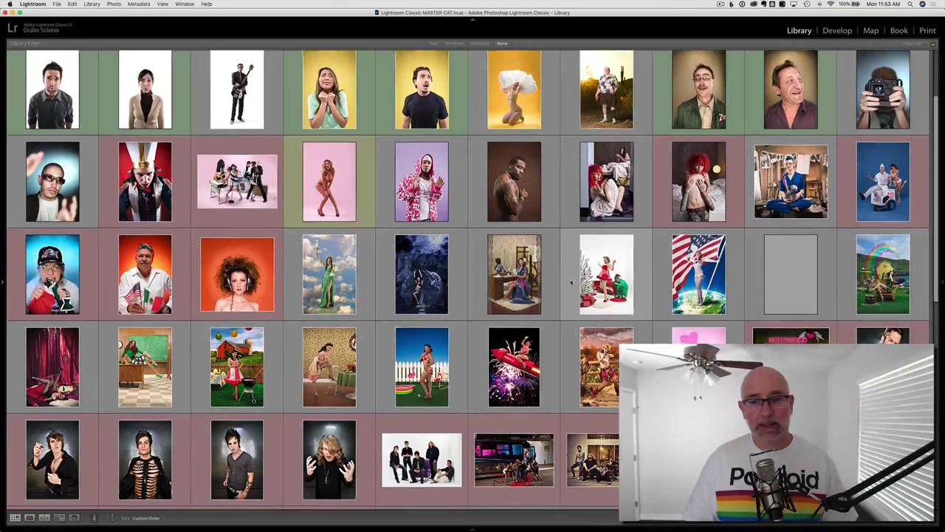
pyautogui.scroll(-3, 571, 283)
pyautogui.scroll(-4, 571, 283)
pyautogui.scroll(-2, 571, 283)
pyautogui.scroll(-2, 572, 283)
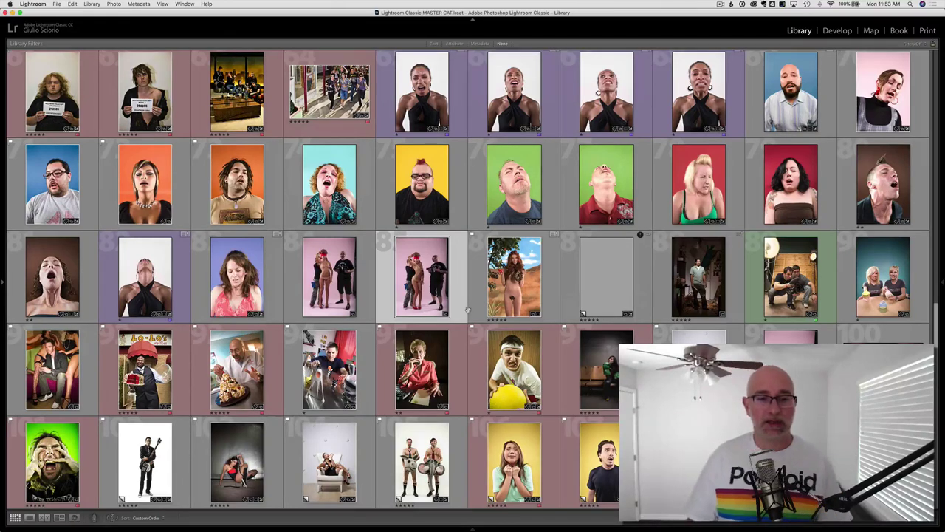
pyautogui.scroll(-8, 373, 268)
# Show thumbnail index numbers, select the green-dress Liberty pin-up and the rest of the series, and compare them in Survey.
pyautogui.press('j')
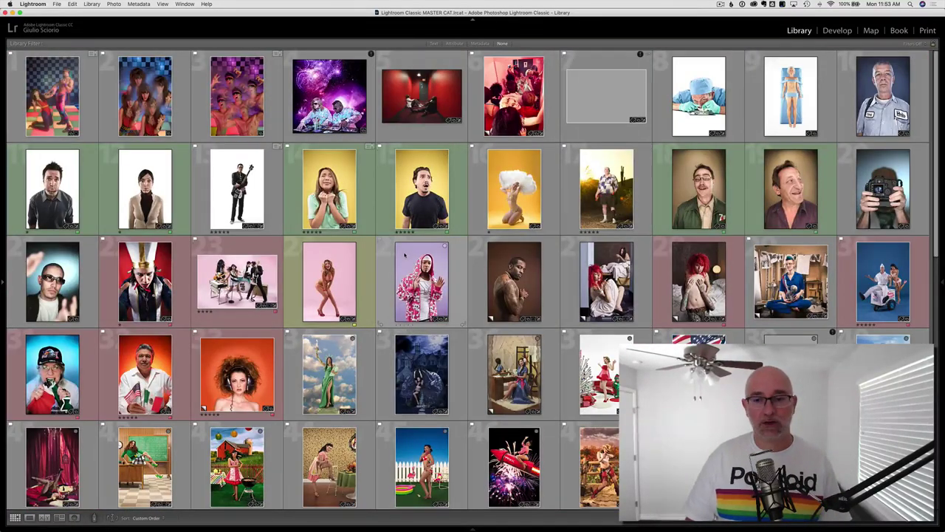
pyautogui.scroll(-1, 405, 255)
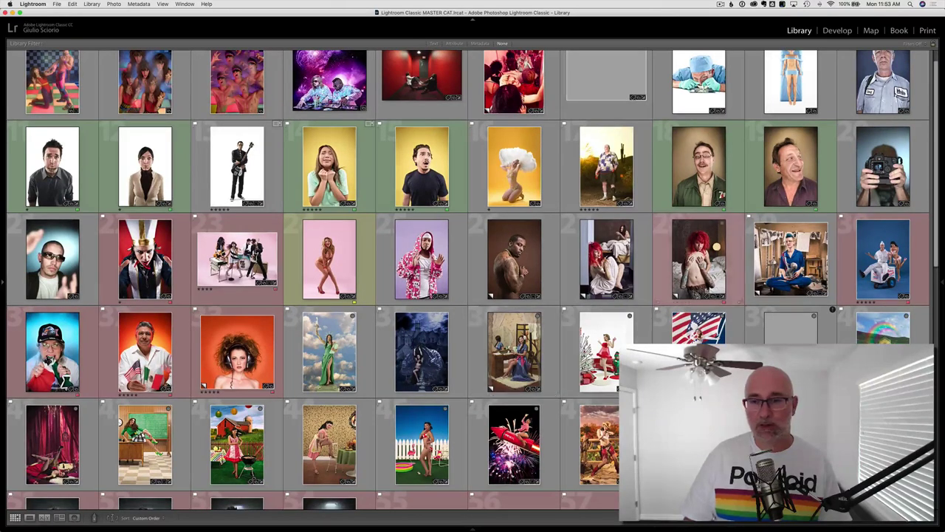
pyautogui.click(330, 352)
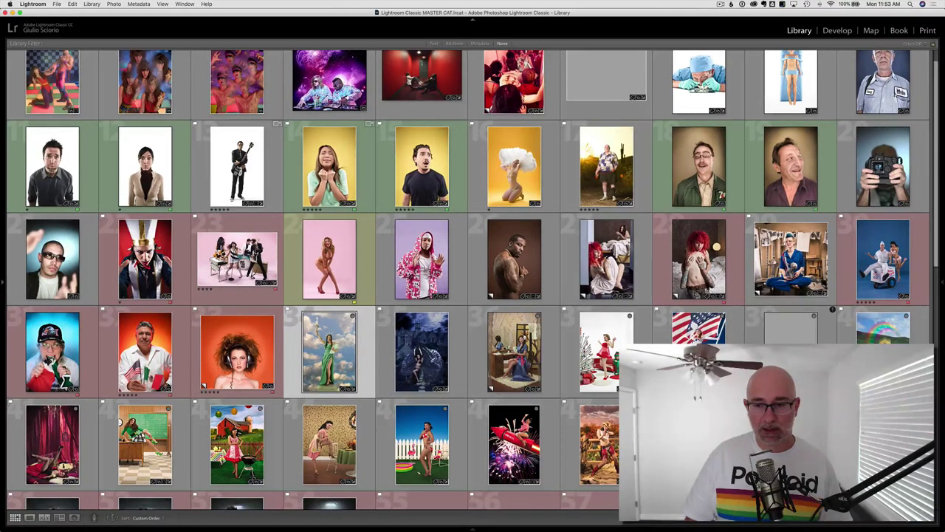
pyautogui.press('super+a')
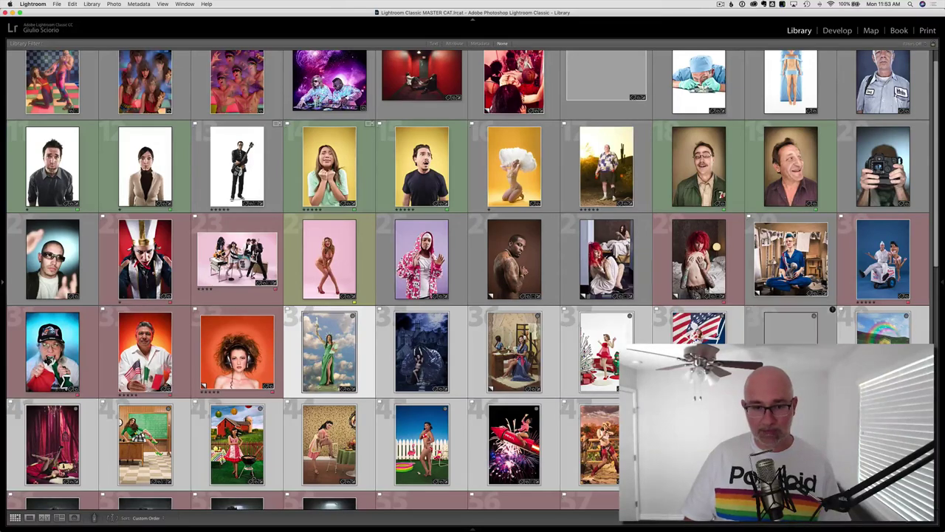
pyautogui.press('n')
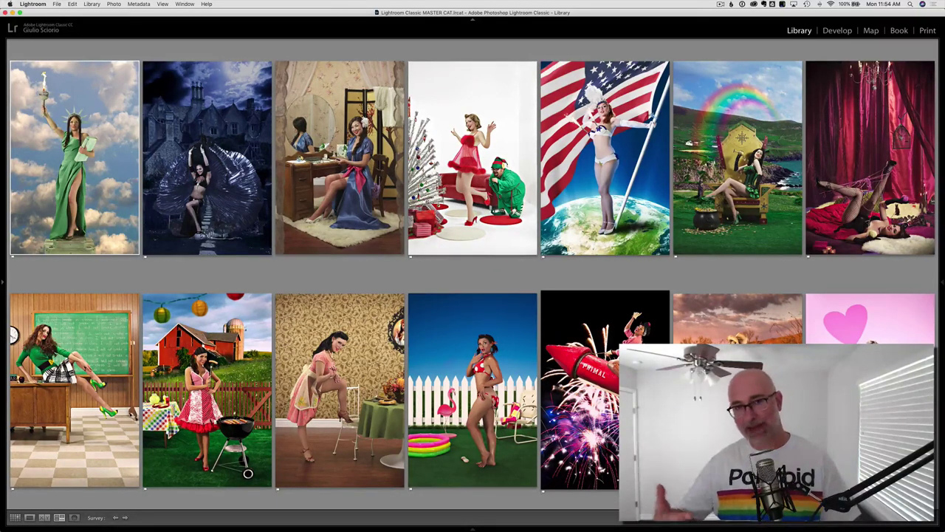
# View the Liberty pin-up large, then step on to the Christmas and American flag pin-ups.
pyautogui.press('e')
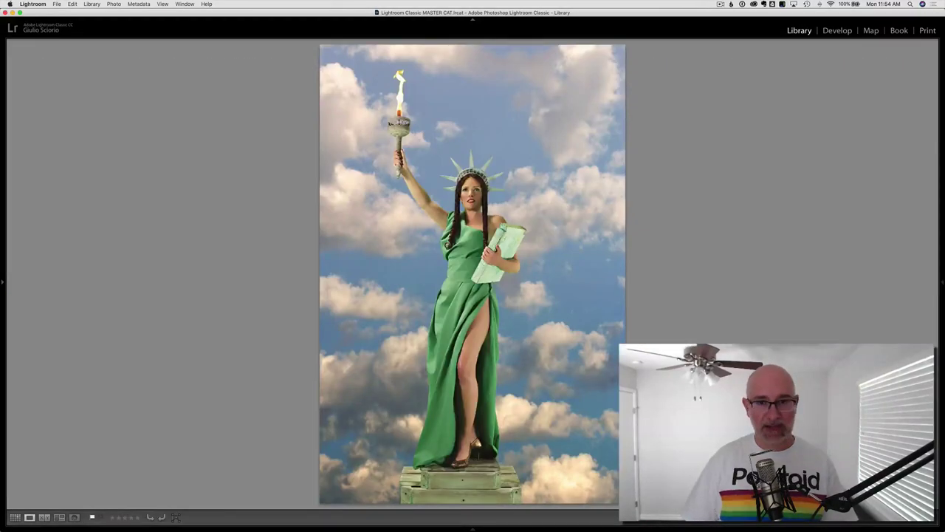
pyautogui.press('Right')
pyautogui.press('Right')
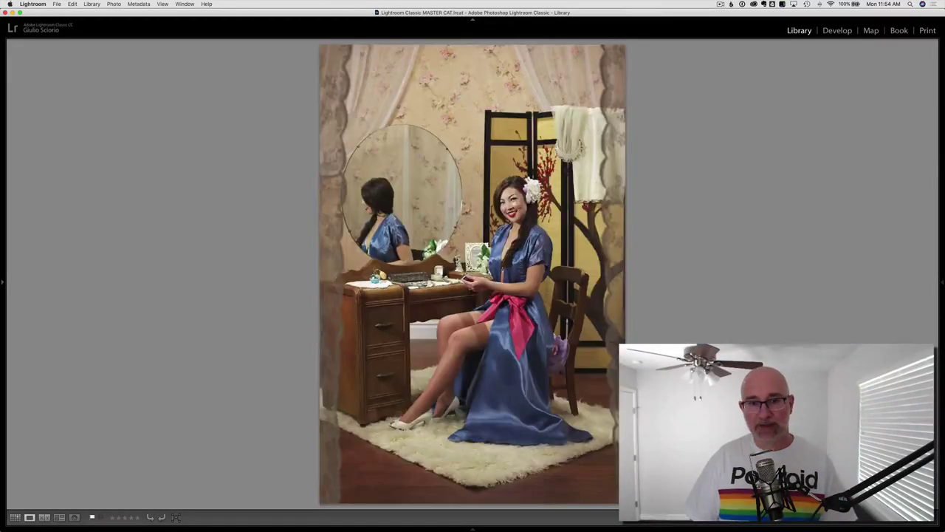
pyautogui.press('Left')
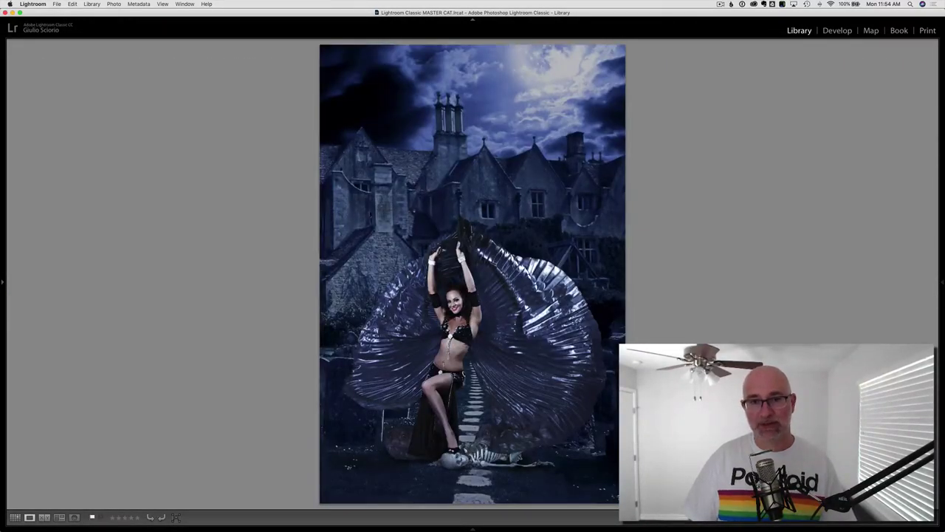
pyautogui.press('Right')
pyautogui.press('Right')
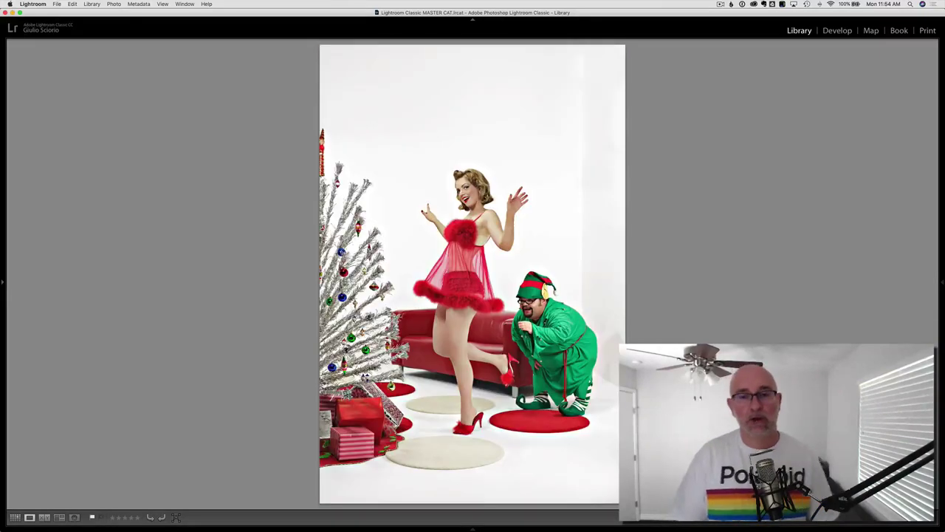
pyautogui.press('Right')
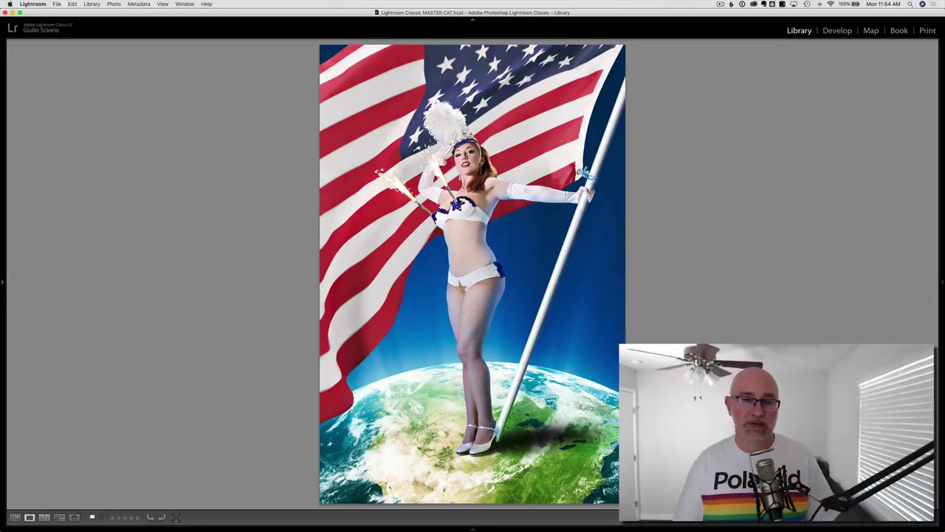
# Continue through the rainbow, rocket rider and pink cupcake pin-ups, then return to Grid.
pyautogui.press('Right')
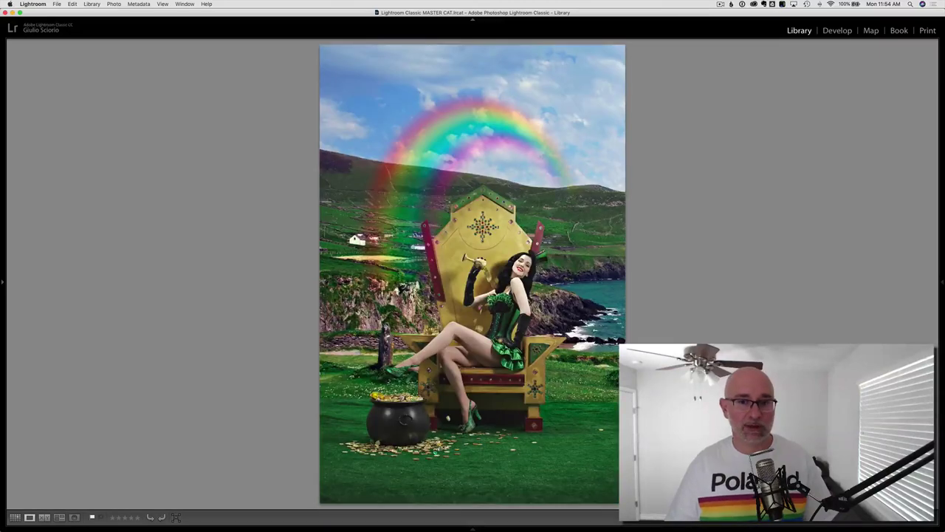
pyautogui.press('Right')
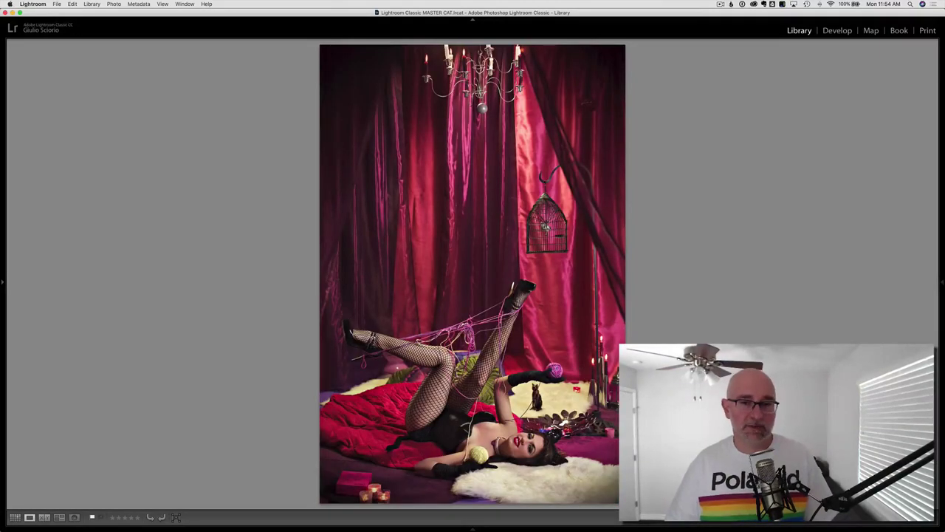
pyautogui.press('Right')
pyautogui.press('Right')
pyautogui.press('Right')
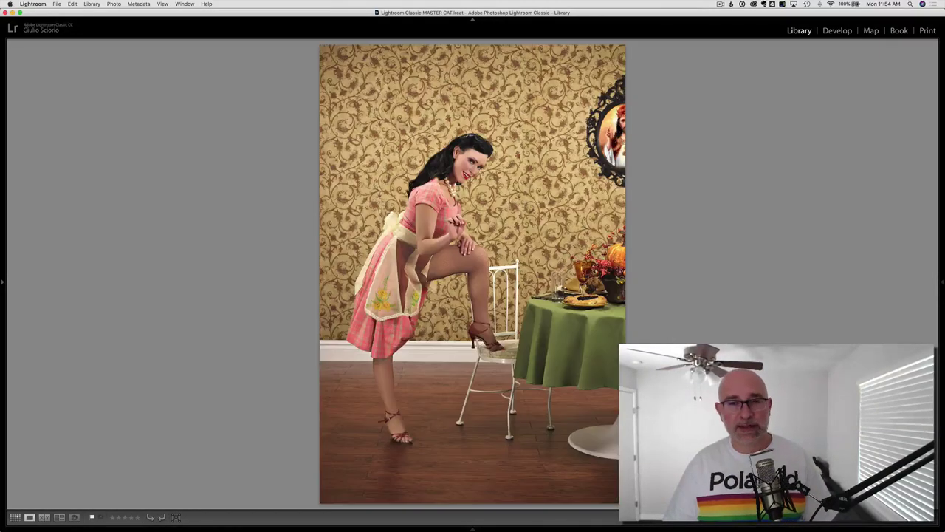
pyautogui.press('Right')
pyautogui.press('Right')
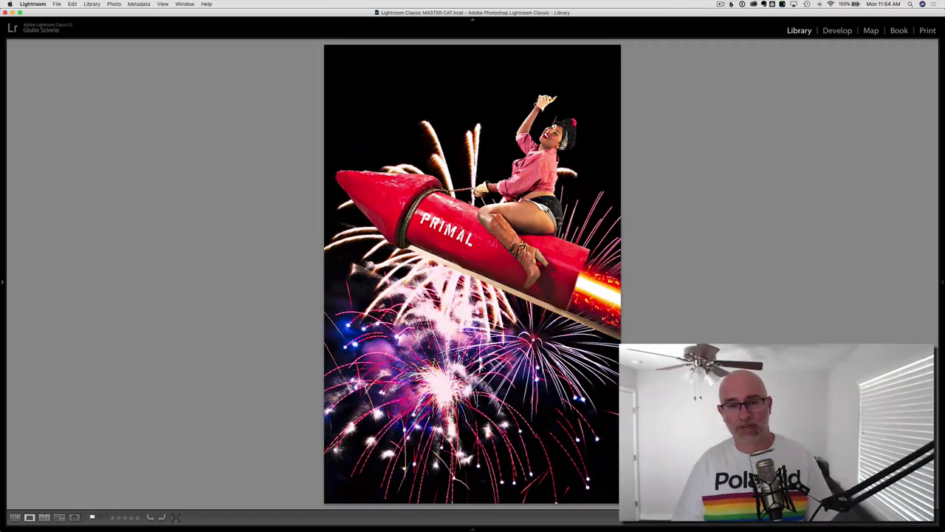
pyautogui.press('Right')
pyautogui.press('Right')
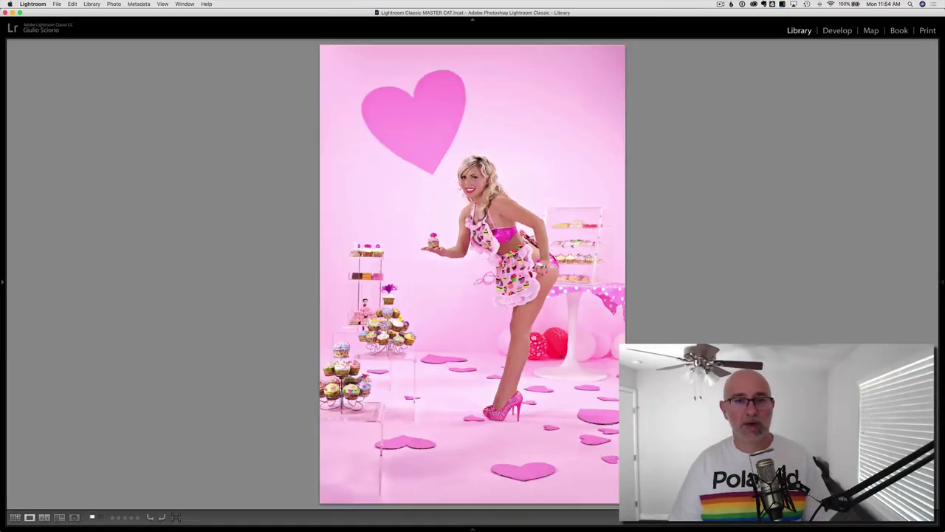
pyautogui.press('Left')
pyautogui.press('g')
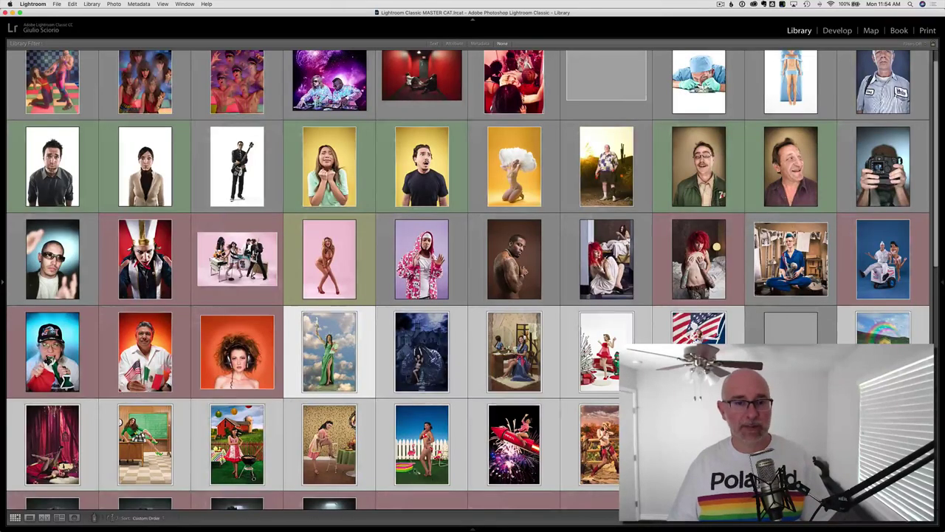
pyautogui.scroll(-3, 289, 366)
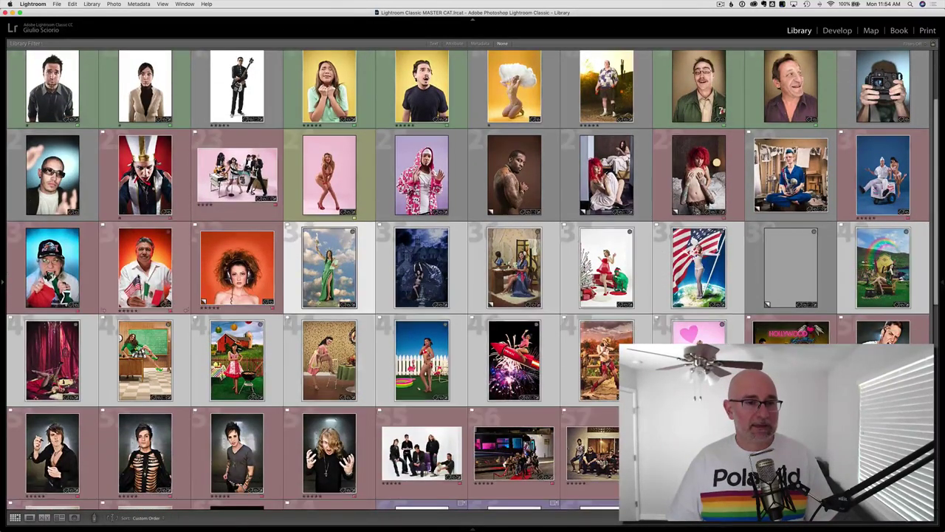
# Compare the flag-biting woman and the man with flags in Survey and Loupe, then return to Grid.
pyautogui.click(48, 274)
pyautogui.press('n')
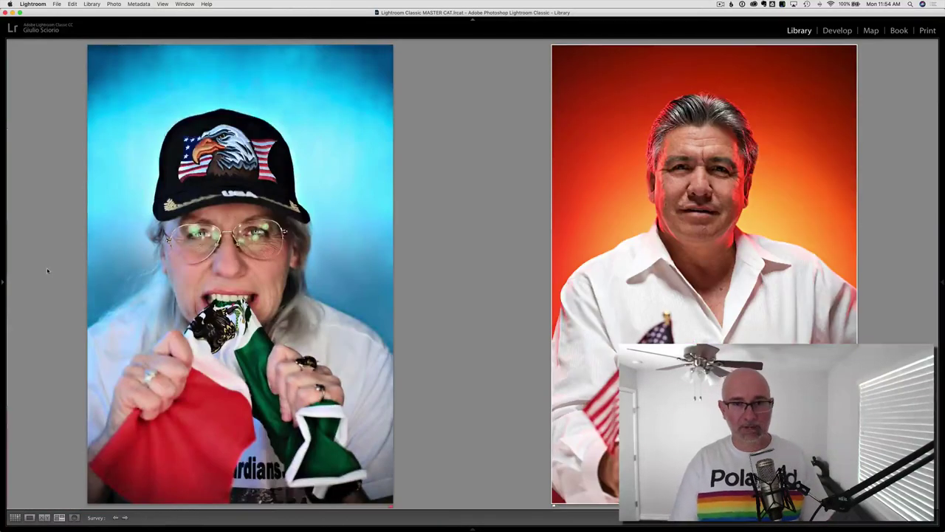
pyautogui.doubleClick(197, 230)
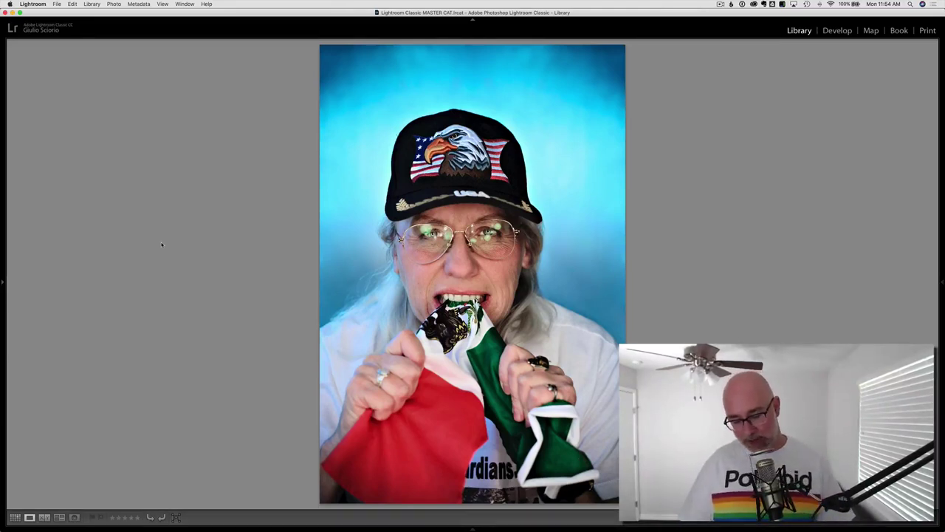
pyautogui.press('Right')
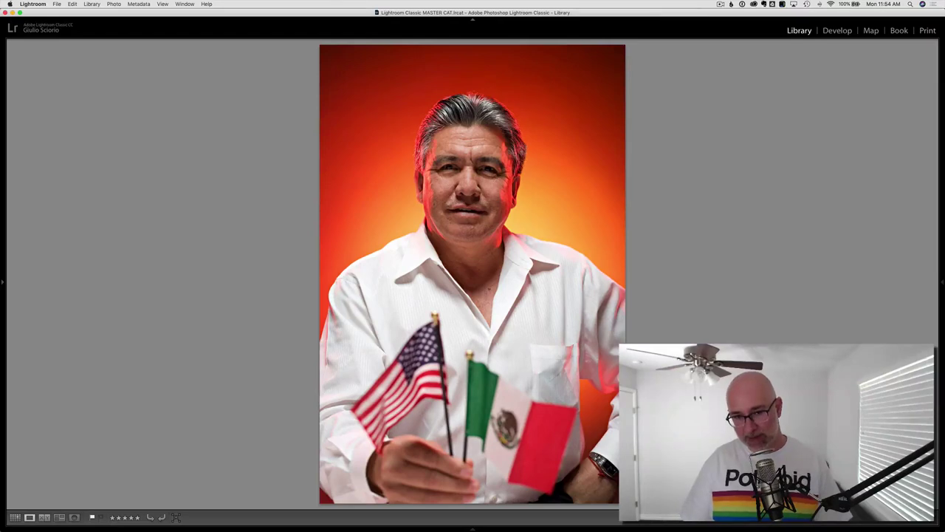
pyautogui.press('Left')
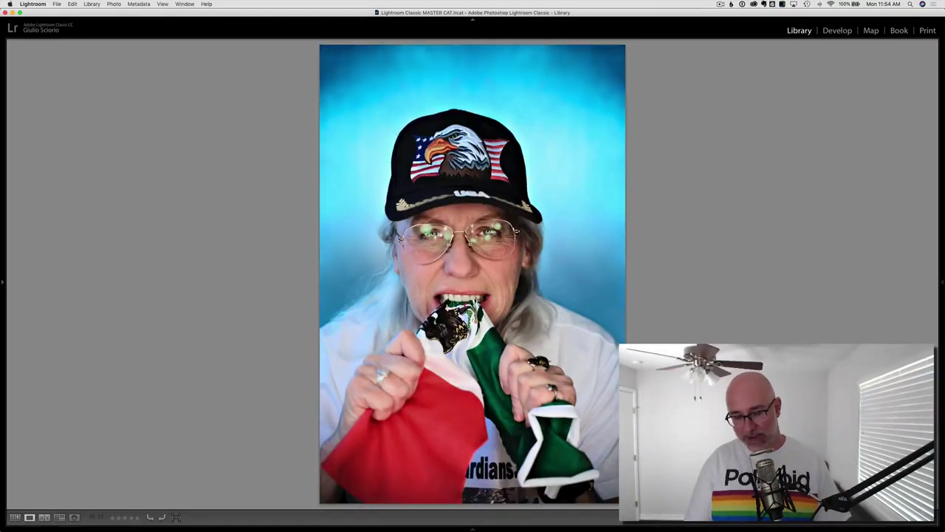
pyautogui.press('n')
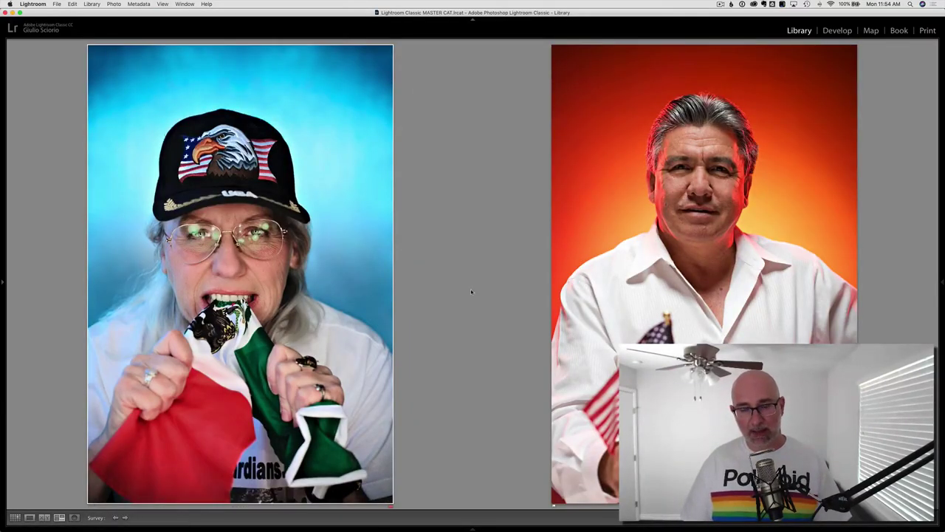
pyautogui.press('g')
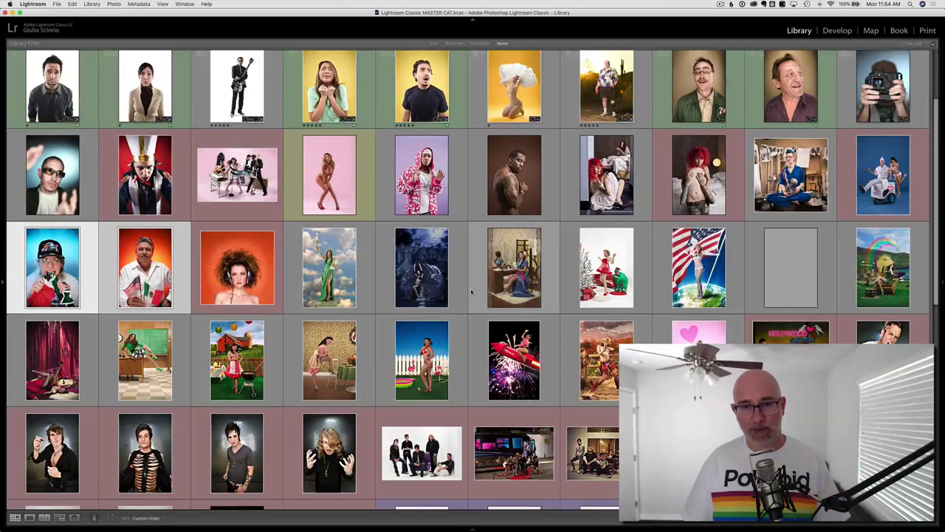
pyautogui.press('n')
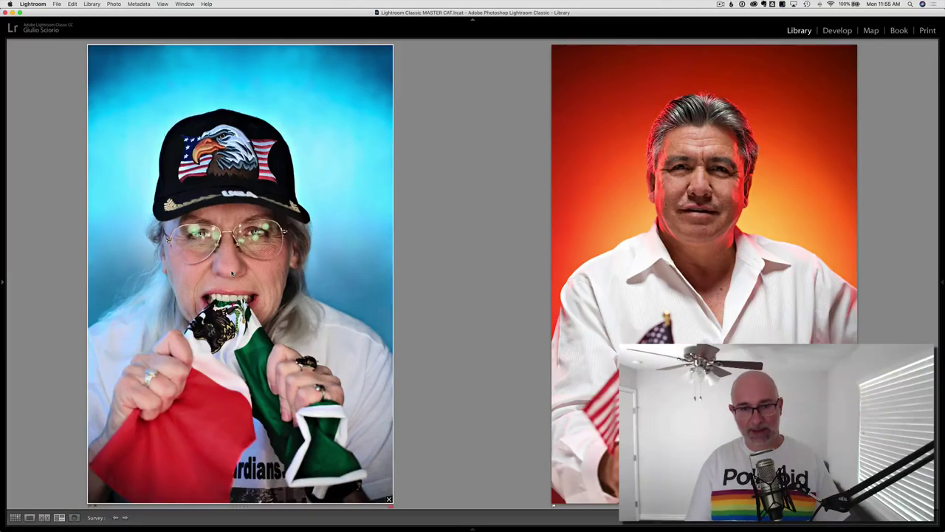
pyautogui.press('g')
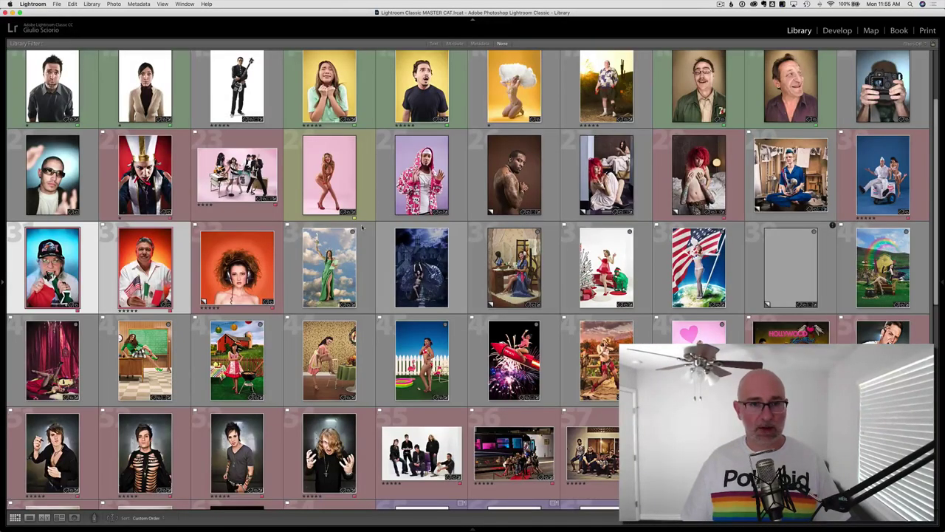
# Briefly enlarge the group photo on the pink background, then return to Grid.
pyautogui.click(251, 181)
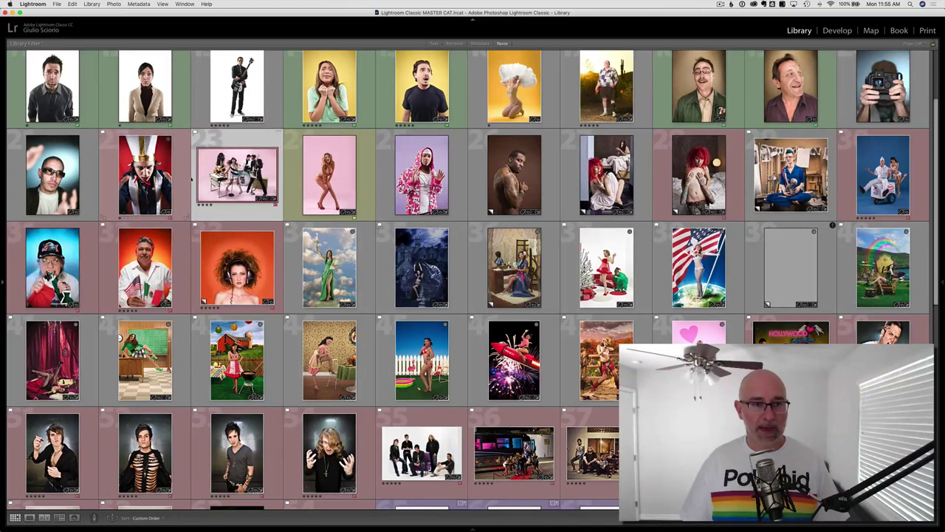
pyautogui.press('e')
pyautogui.press('g')
pyautogui.scroll(-10, 473, 266)
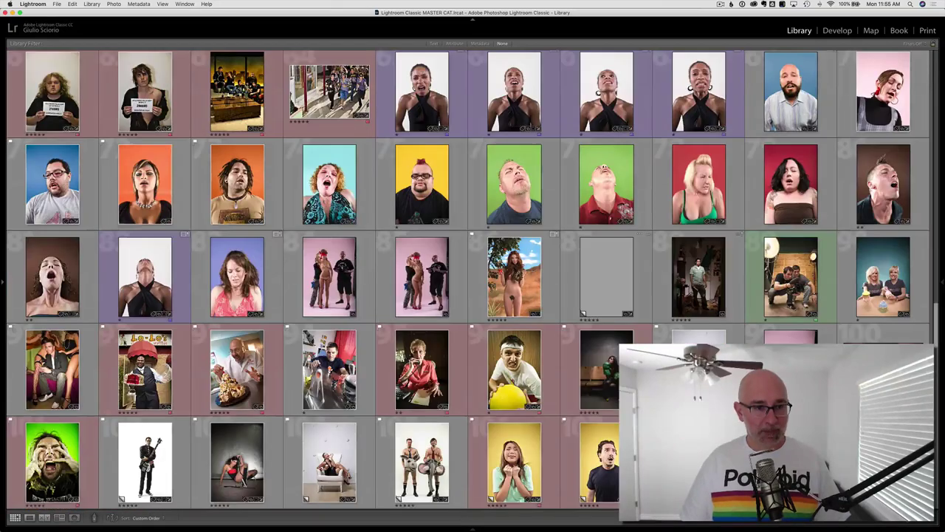
# Add the green-background screaming portrait to the red-hatted one, compare both in Survey, then return to Grid.
pyautogui.keyDown('super'); pyautogui.click(70, 441); pyautogui.keyUp('super')
pyautogui.press('n')
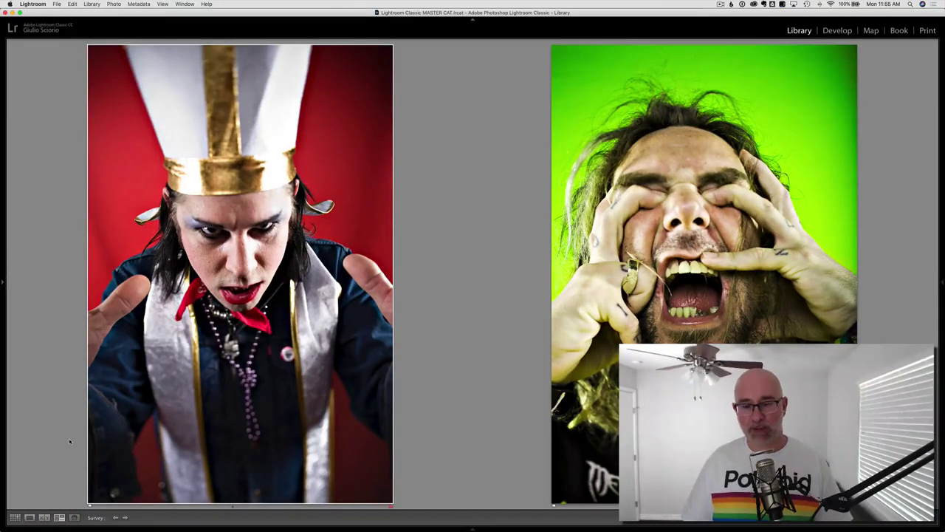
pyautogui.press('g')
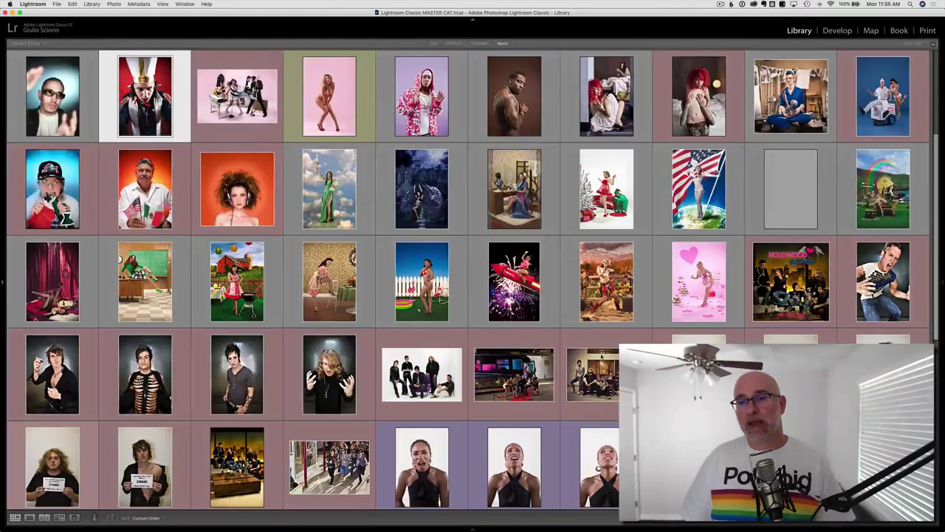
pyautogui.scroll(5, 473, 266)
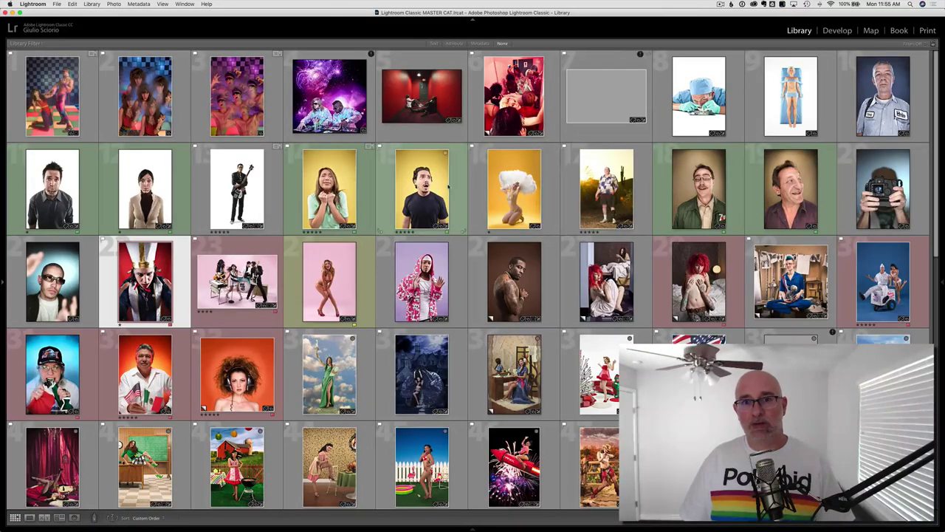
pyautogui.moveTo(448, 187)
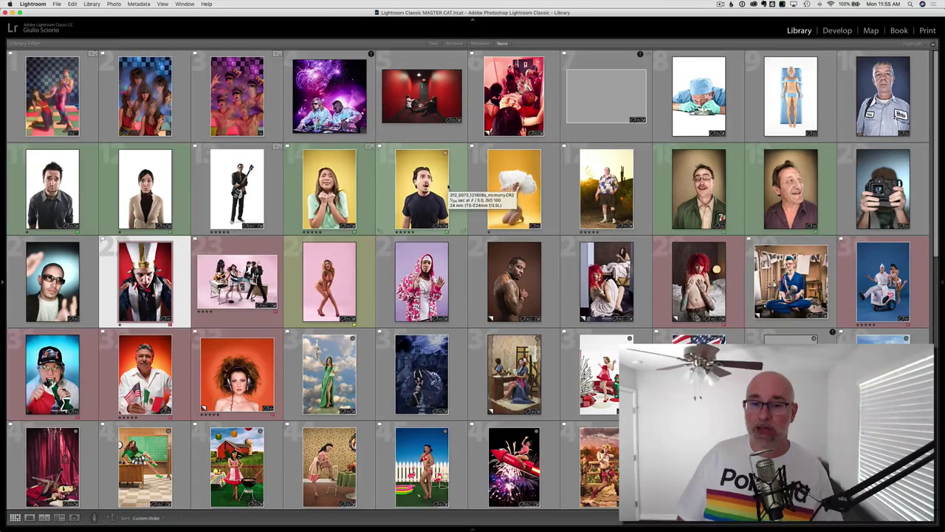
pyautogui.scroll(-4, 448, 187)
pyautogui.scroll(-1, 448, 187)
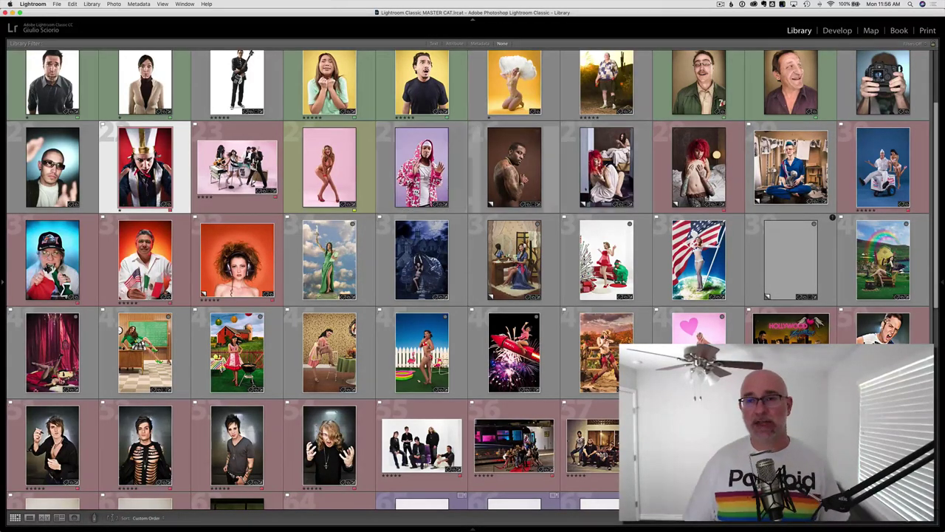
pyautogui.scroll(3, 473, 266)
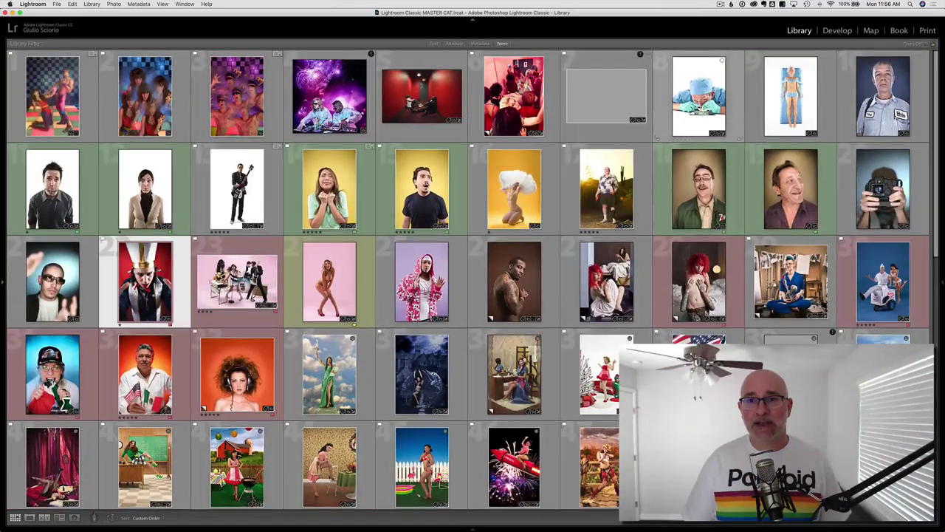